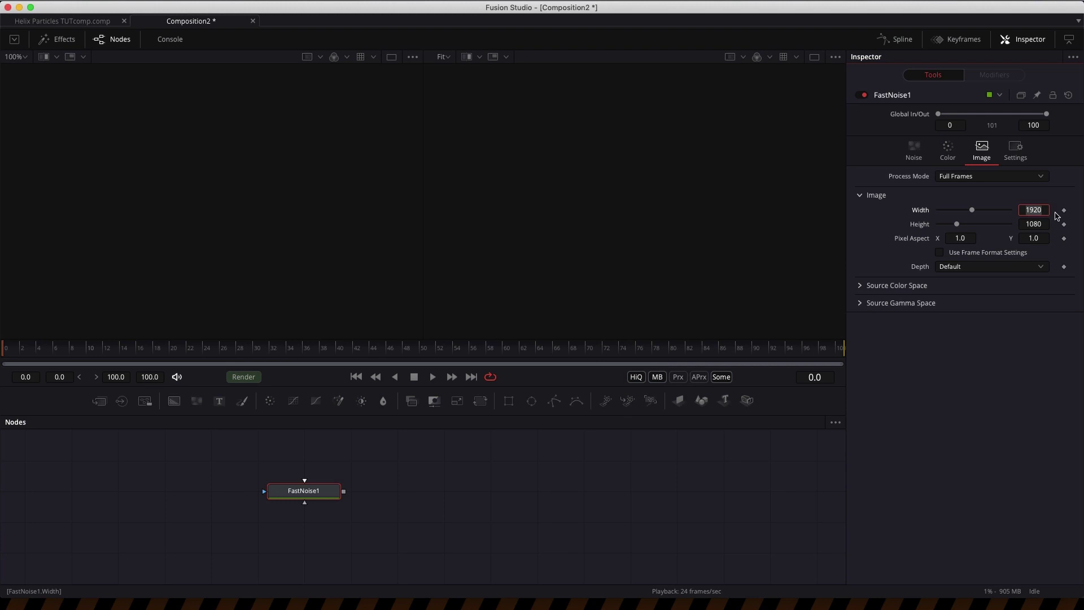
Set the FastNoise1 image width and height to 400
type("400")
key("Tab")
type("4")
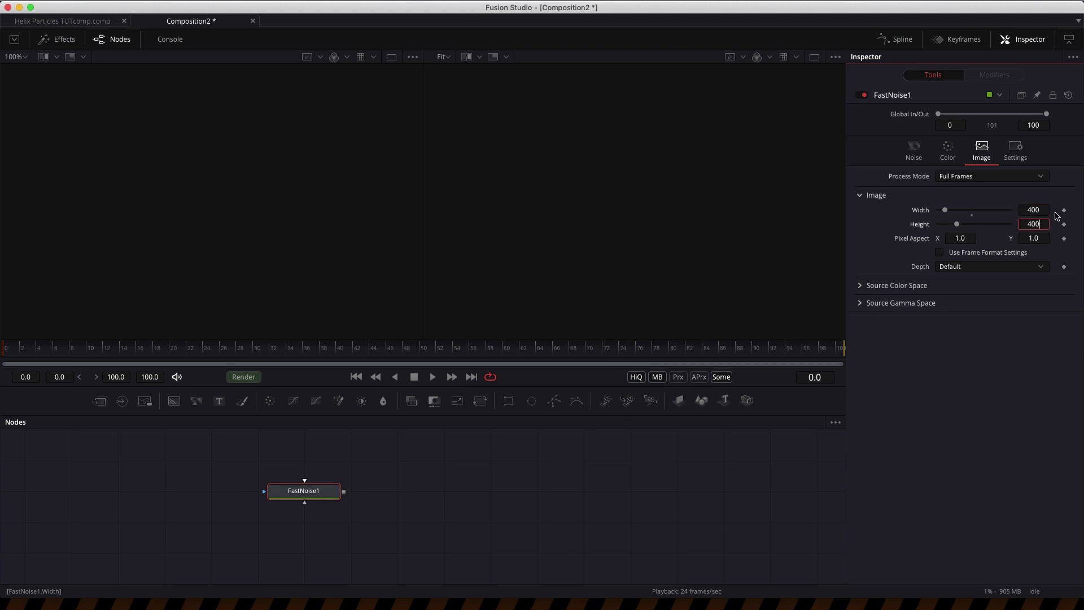
key("Tab")
Set the FastNoise1 noise contrast to 2.0
left_click(914, 150)
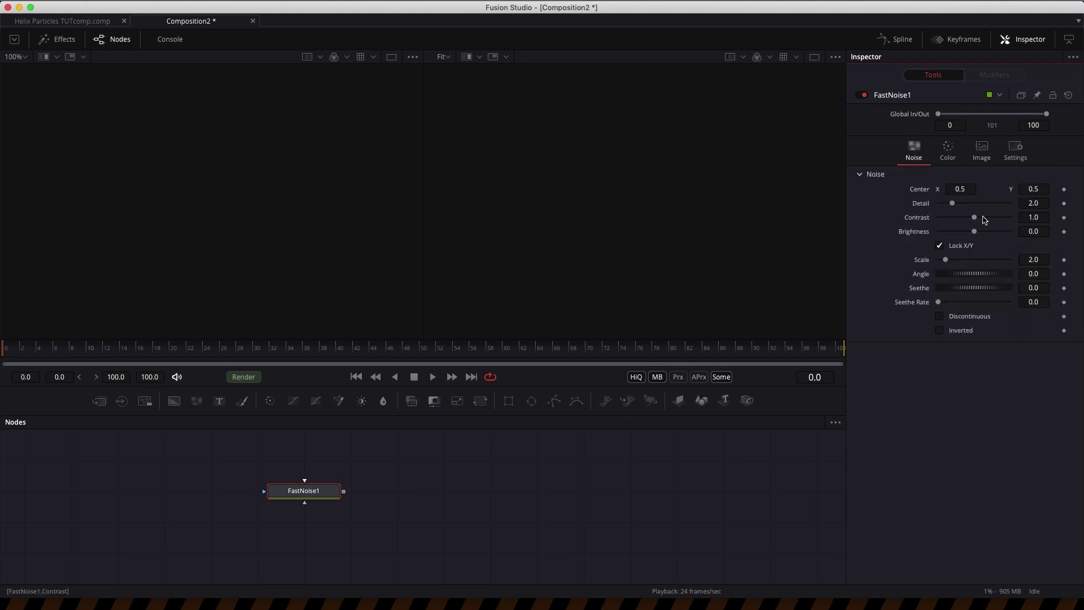
left_click(1047, 217)
type("2")
key("Tab")
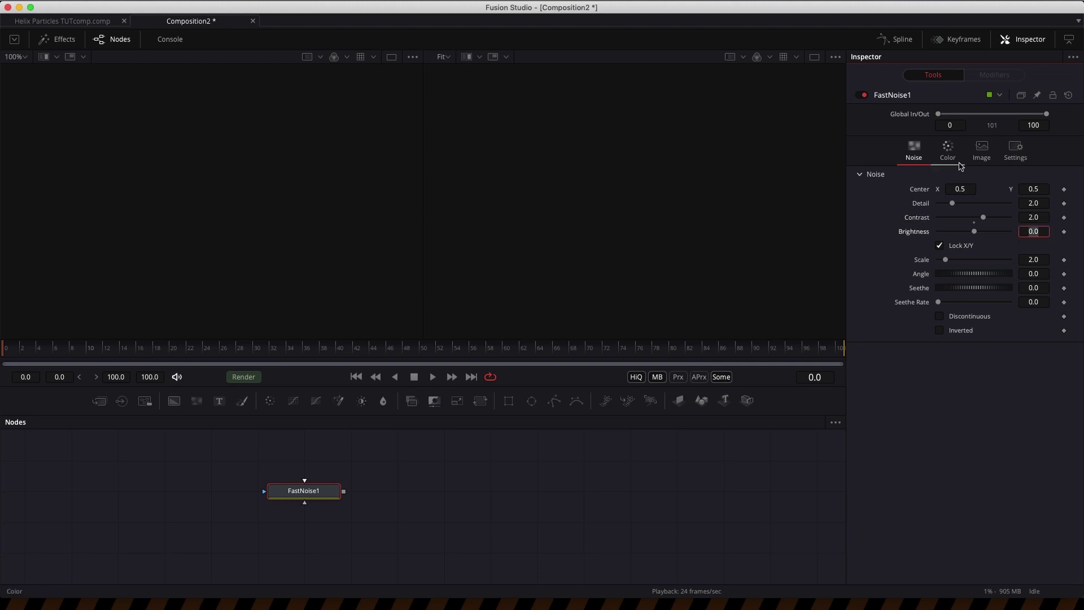
Show FastNoise1 in the second viewer and raise its Color 1 alpha to 1.0
left_click(947, 150)
left_click_drag(316, 491, 588, 237)
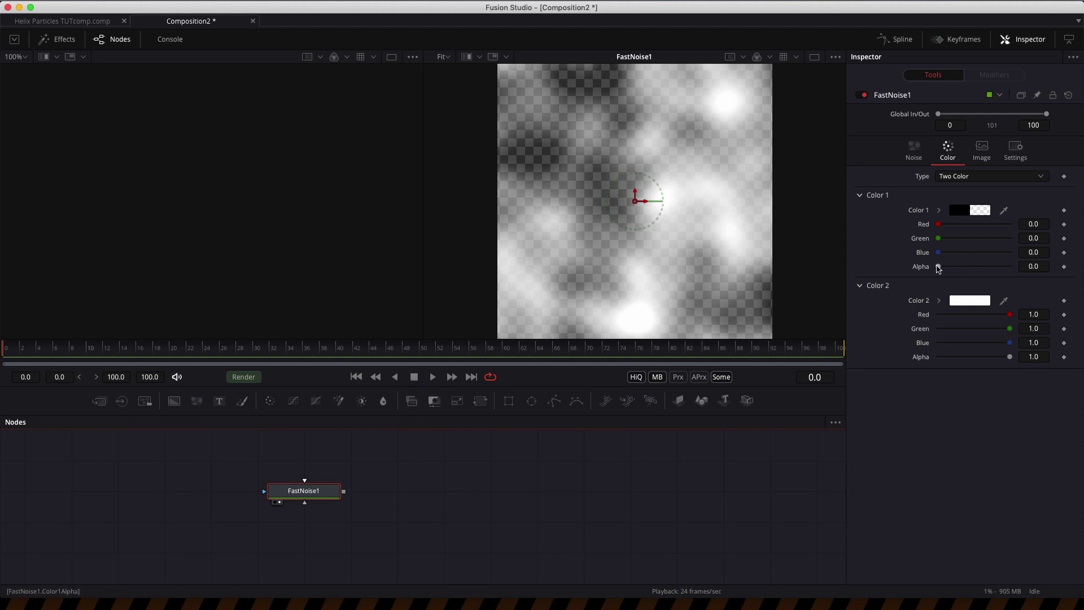
left_click_drag(938, 266, 1009, 266)
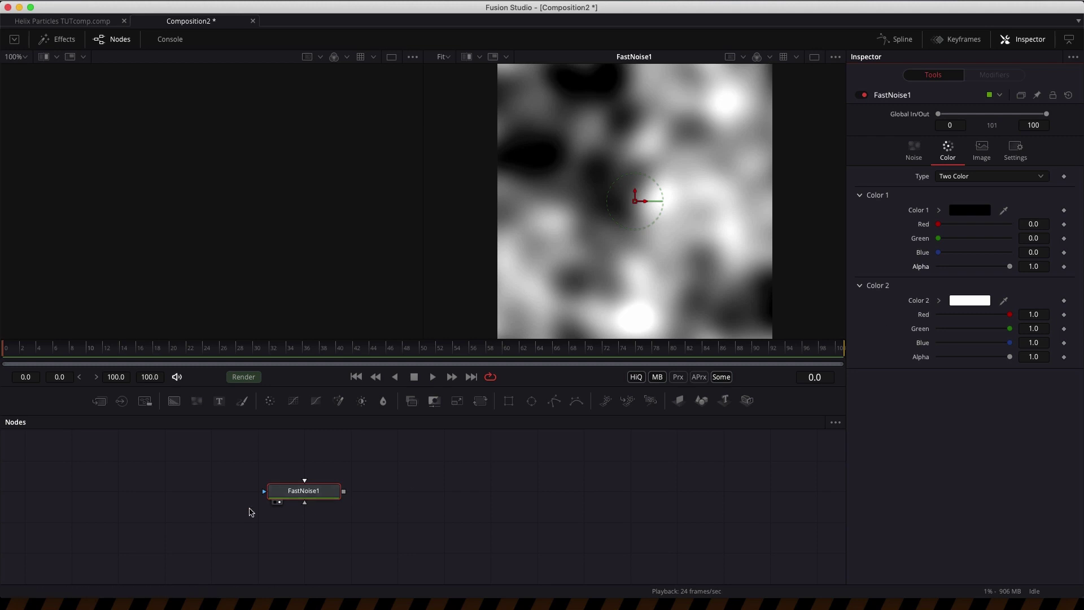
Add a Vortex node after FastNoise1 and show it in the second viewer
key("shift+space")
type("vo")
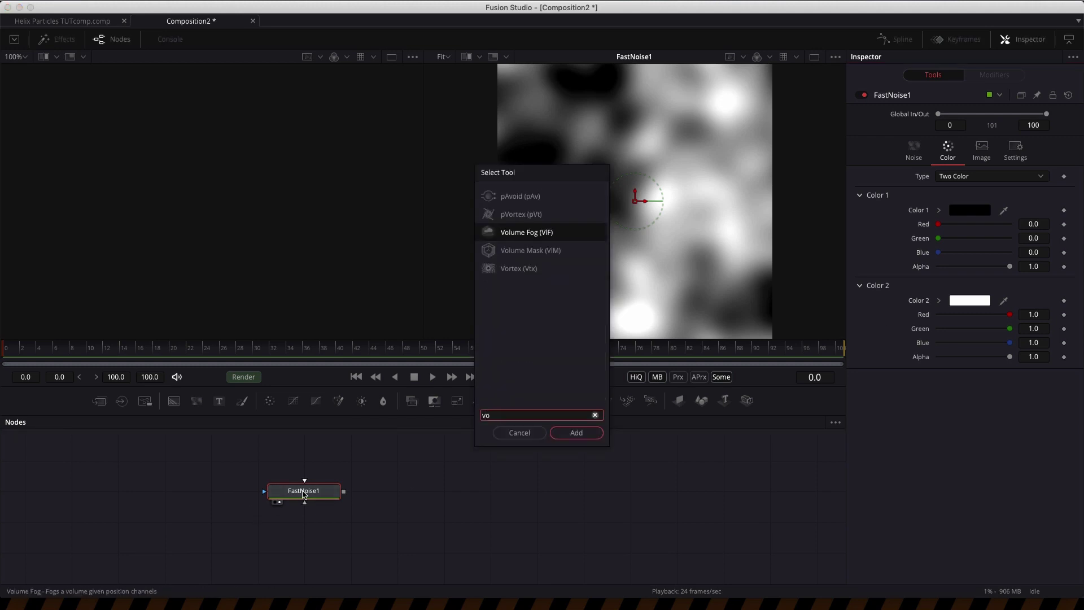
key("Down")
key("Down")
key("Return")
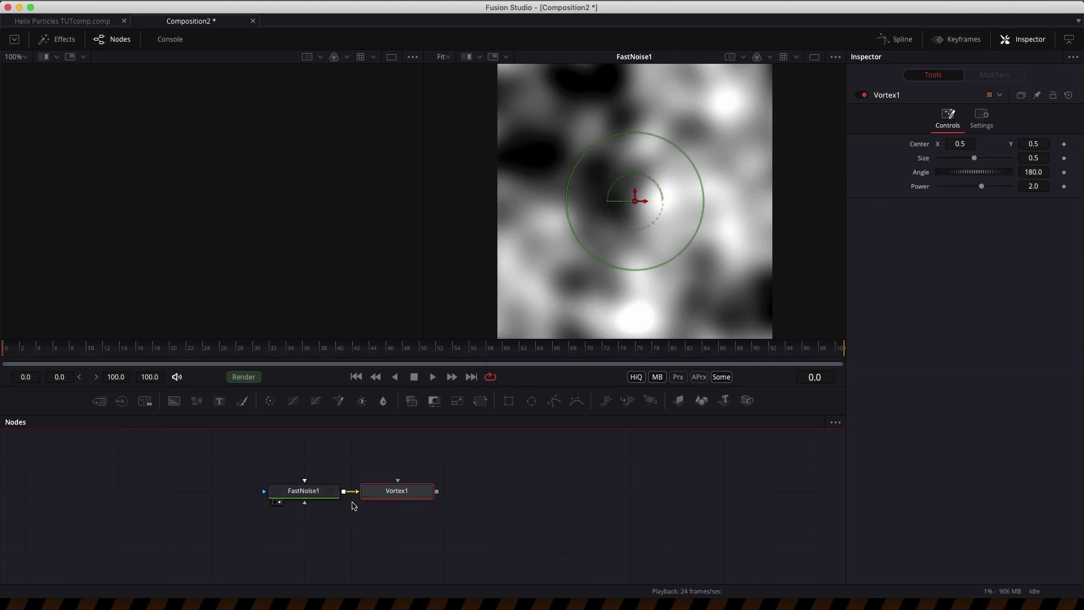
key("2")
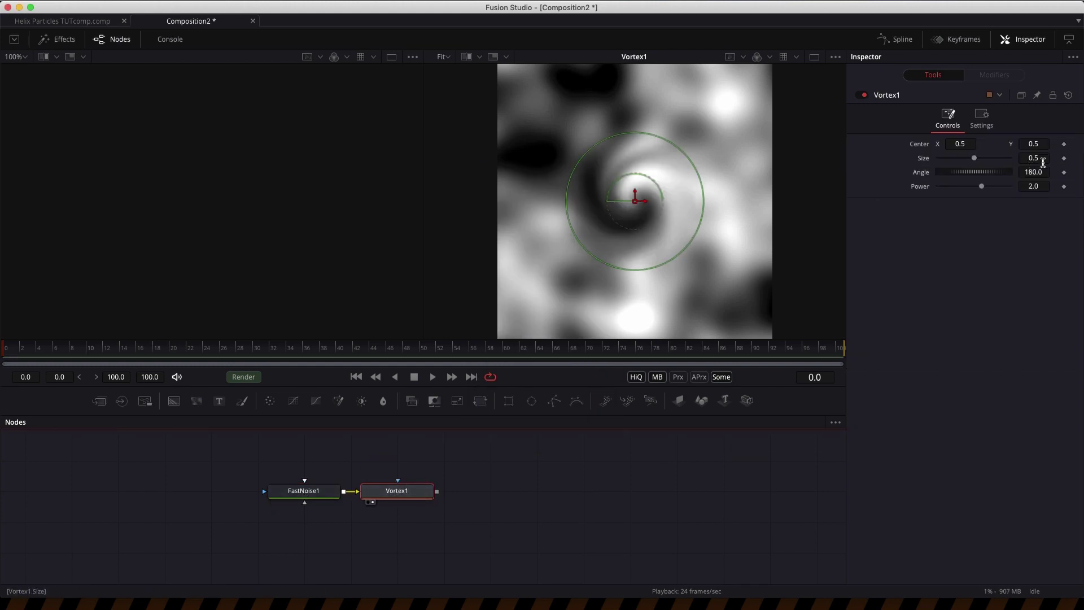
Set the Vortex1 size to 1.0 and its power to -0.2
left_click(1043, 160)
type("1")
key("Tab")
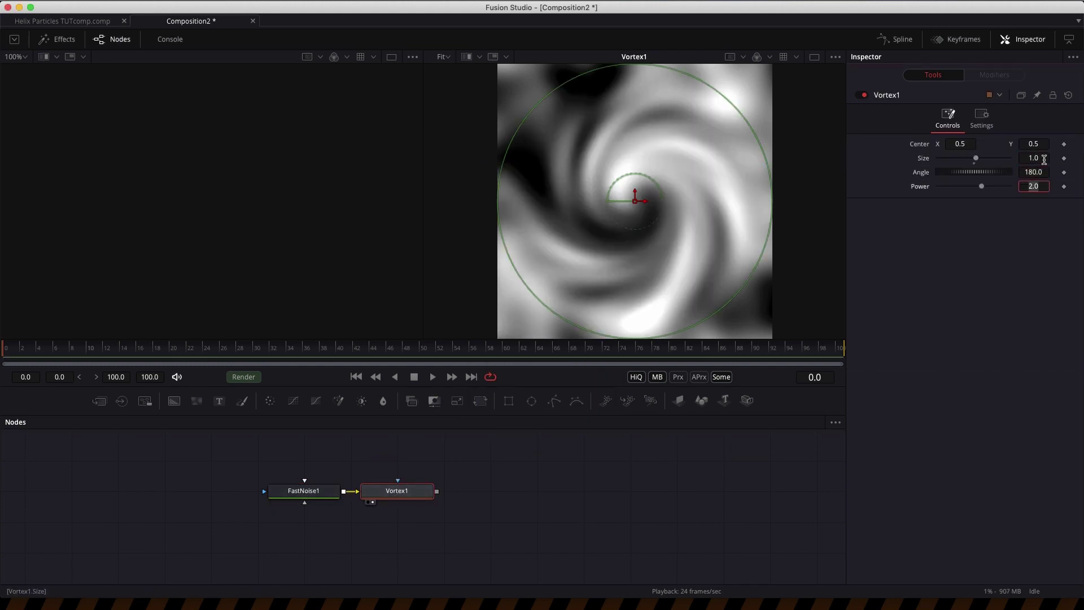
type("-0")
type(".2")
key("Tab")
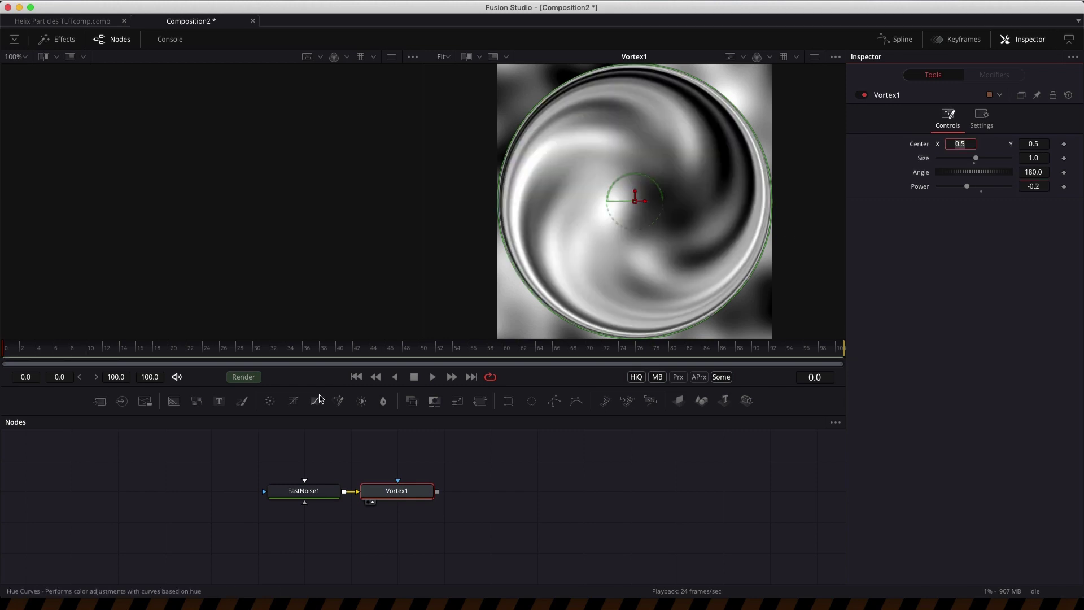
Add an Ellipse mask to FastNoise1 with its width and height set to 1.0
left_click(303, 490)
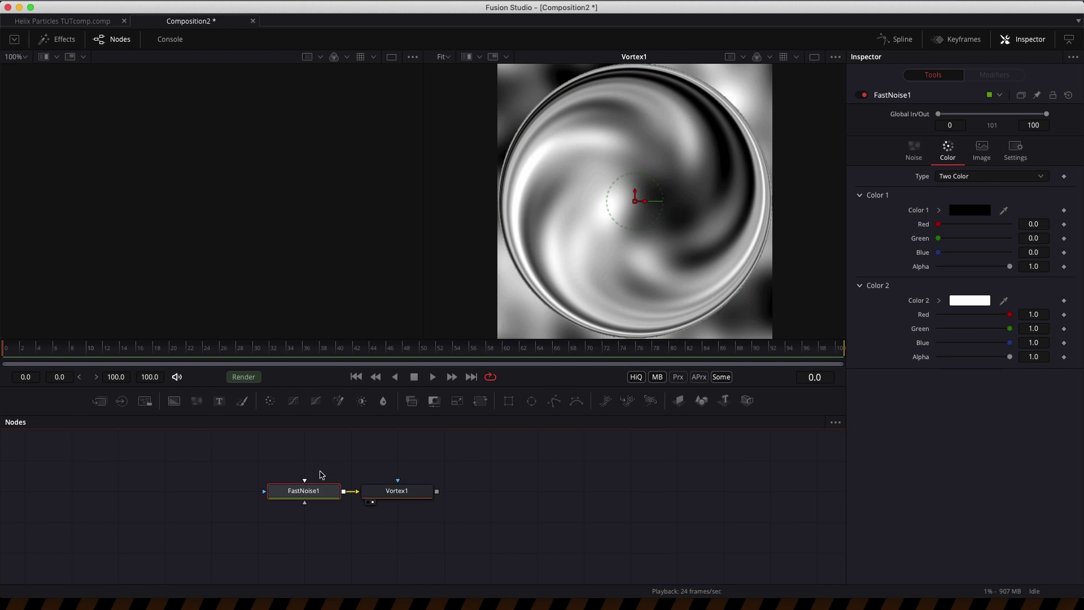
left_click(533, 403)
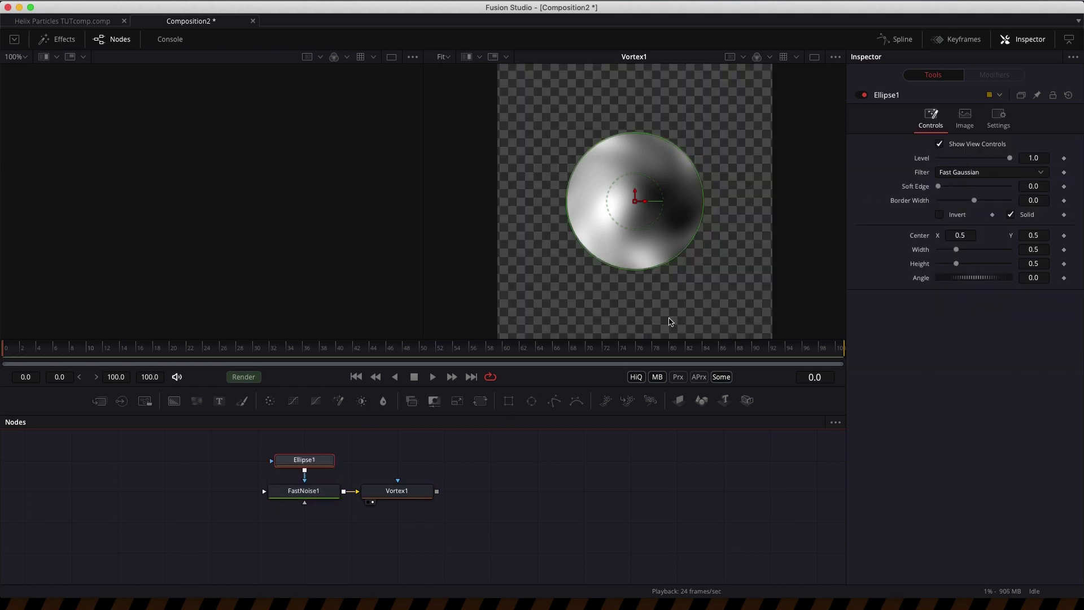
left_click(1046, 250)
type("1")
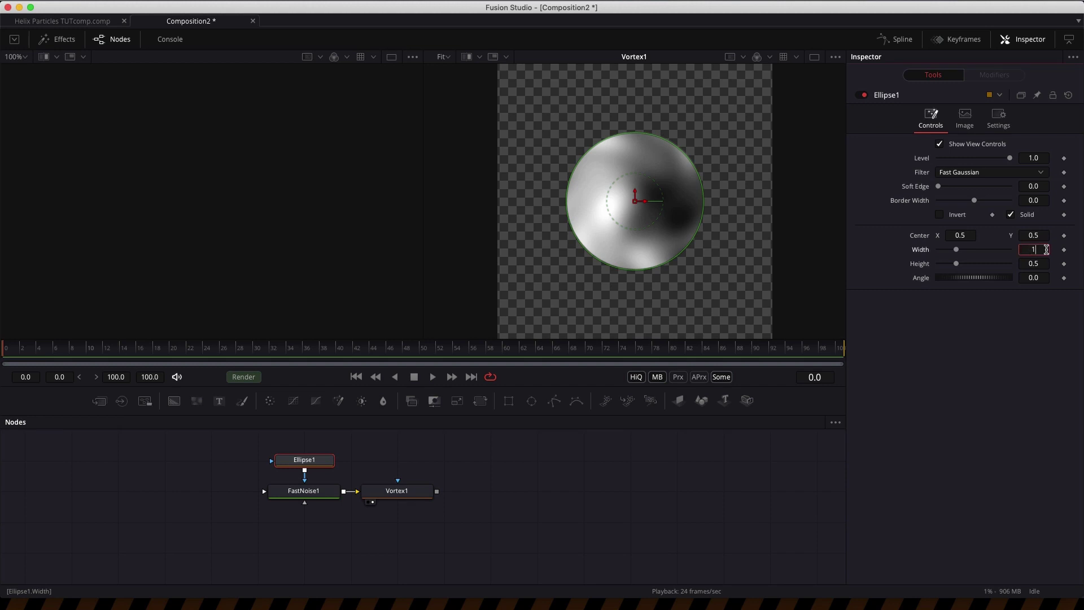
key("Tab")
type("1")
key("Tab")
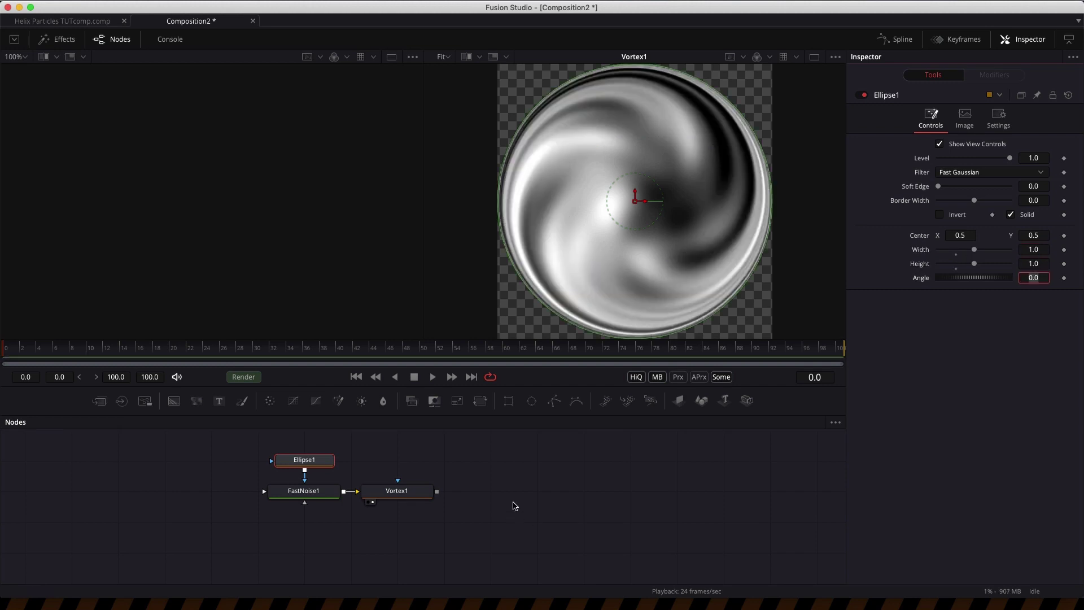
Add a pEmitter node and place it beyond Vortex1 in the node flow, leaving a gap between them
left_click(516, 502)
key("shift+space")
type("pe")
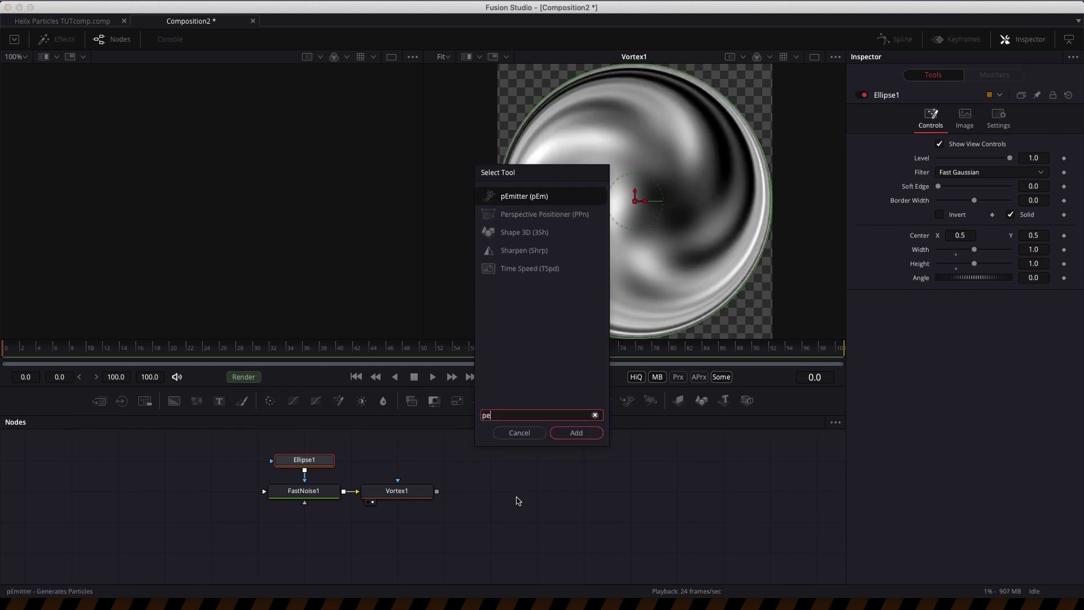
key("Return")
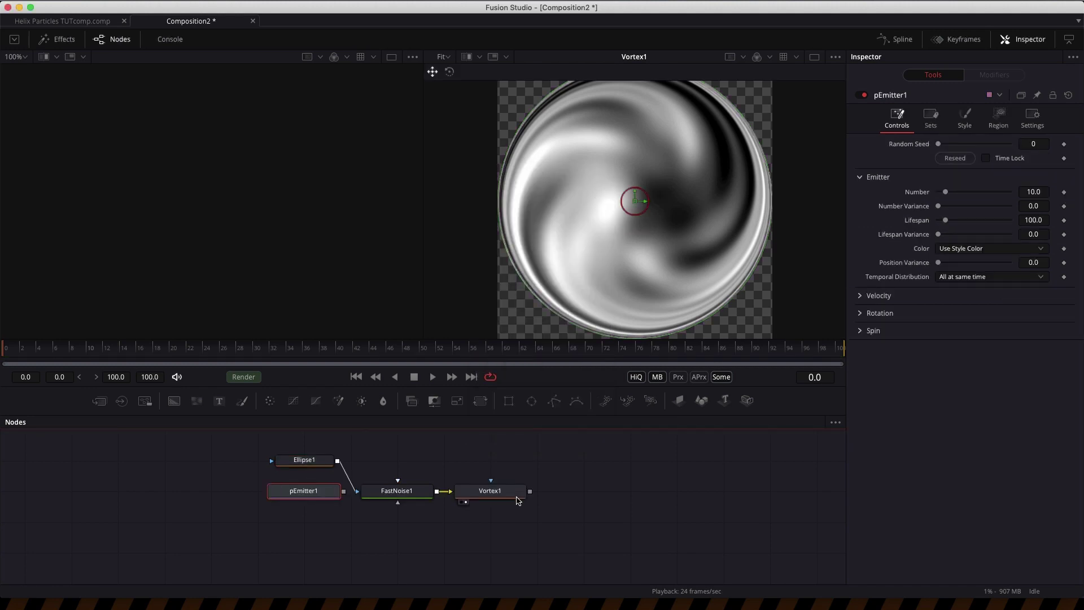
left_click_drag(303, 495, 629, 495)
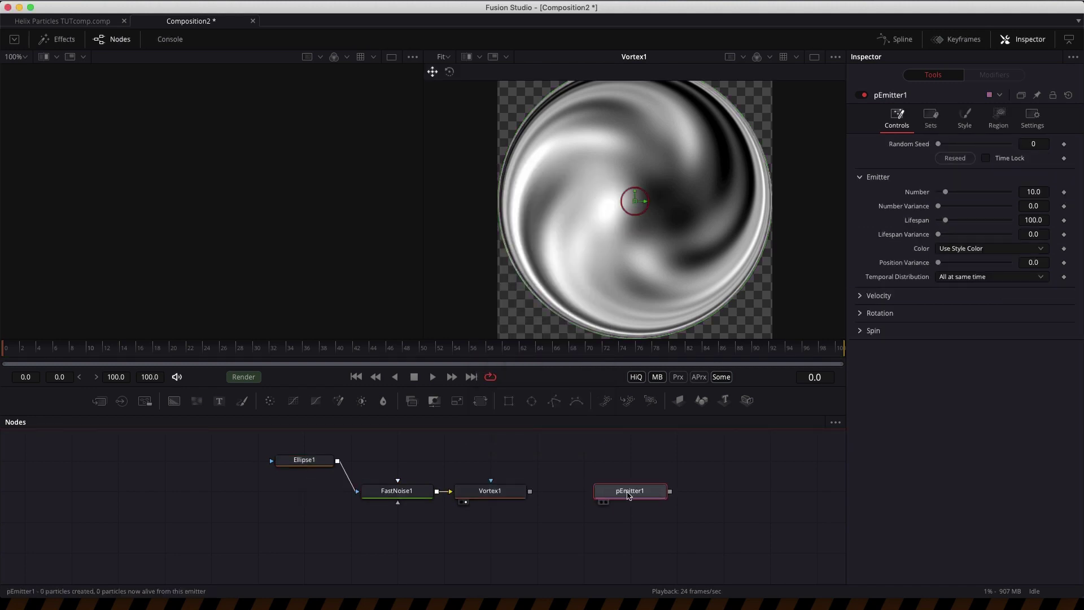
Add a pRender node connected to the output of pEmitter1
key("shift+space")
type("pren")
key("Return")
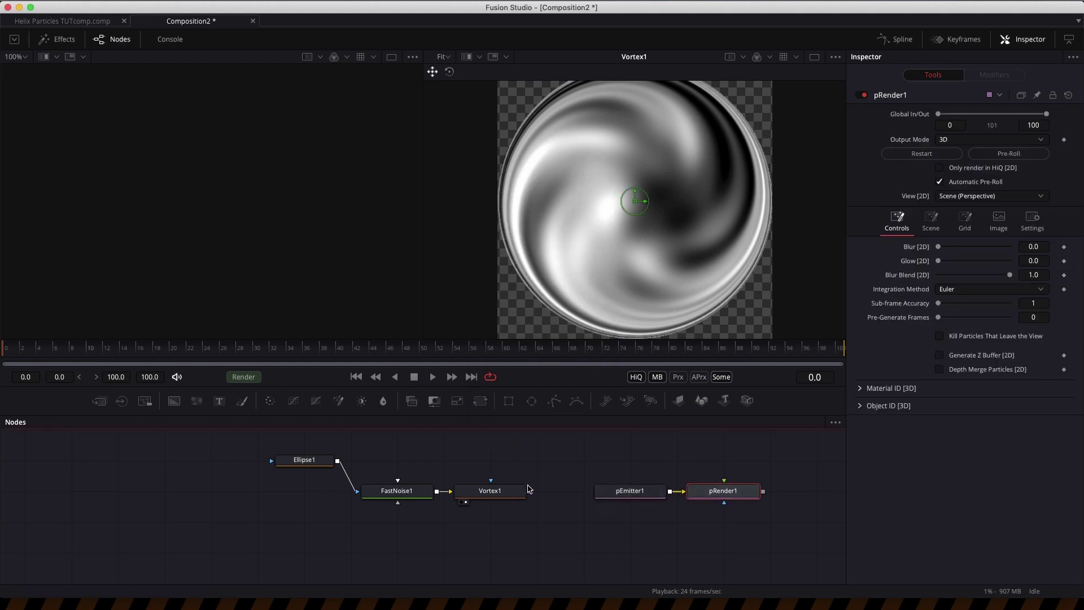
Set the pEmitter1 particle style to Bitmap
left_click(641, 497)
left_click(964, 120)
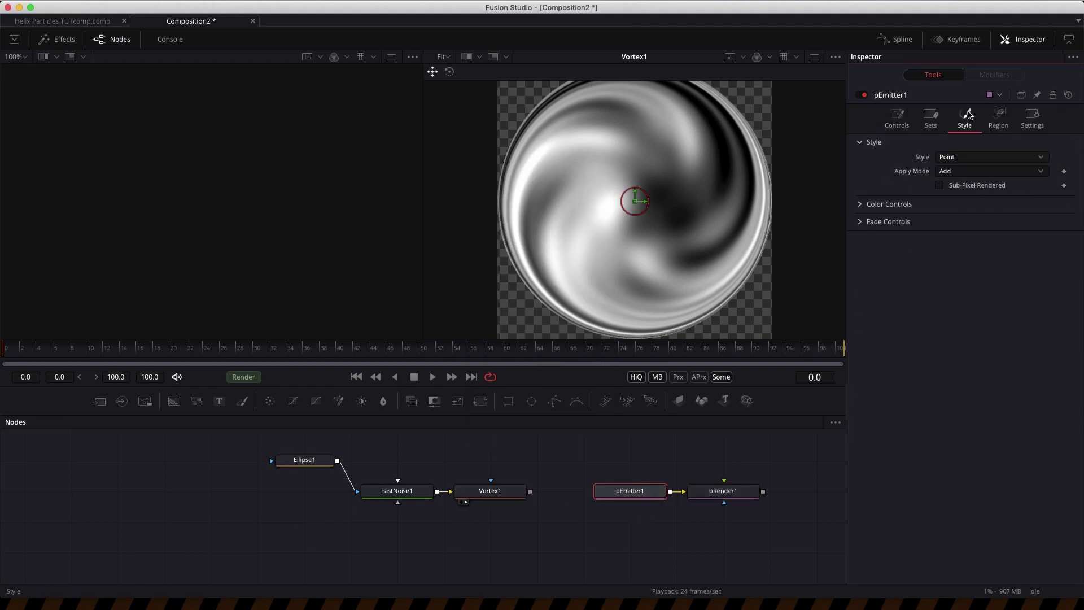
left_click(981, 158)
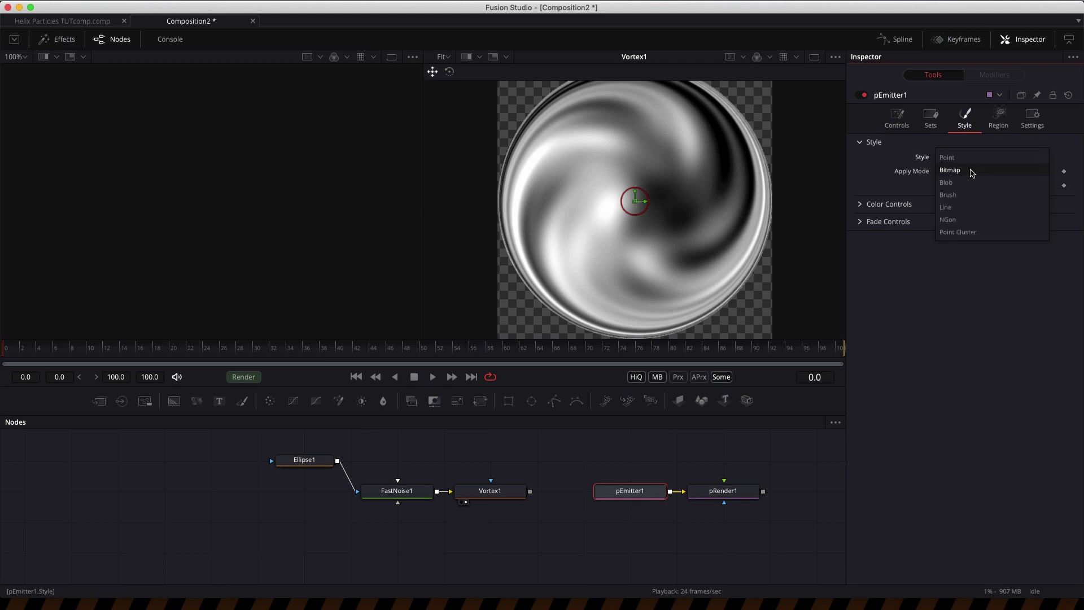
left_click(971, 171)
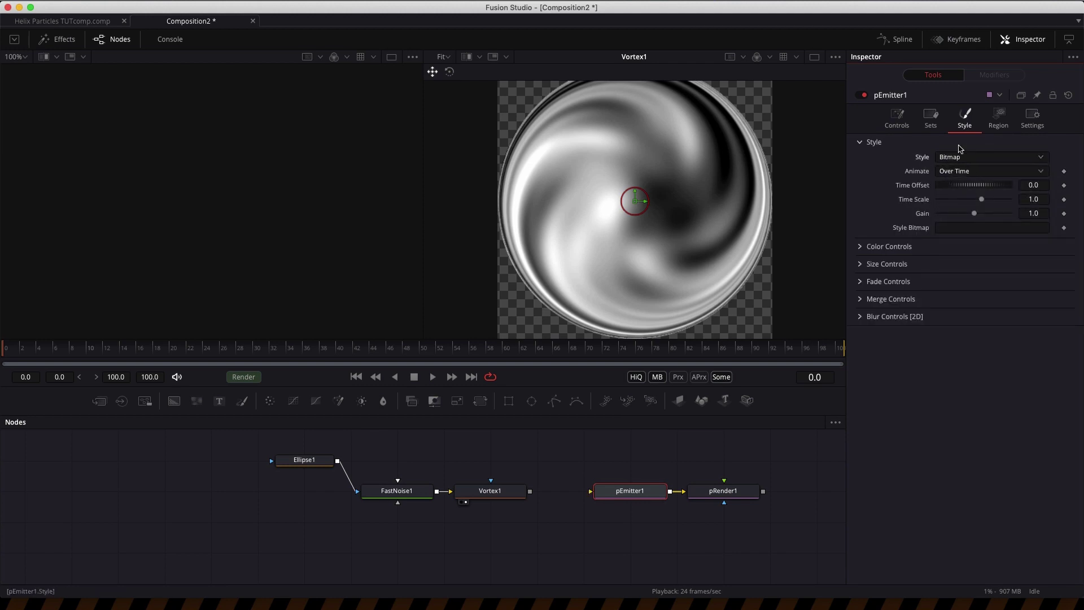
Connect the Vortex1 output to pEmitter1 as its style bitmap and show pRender1 in the second viewer
left_click_drag(530, 491, 623, 493)
left_click(723, 491)
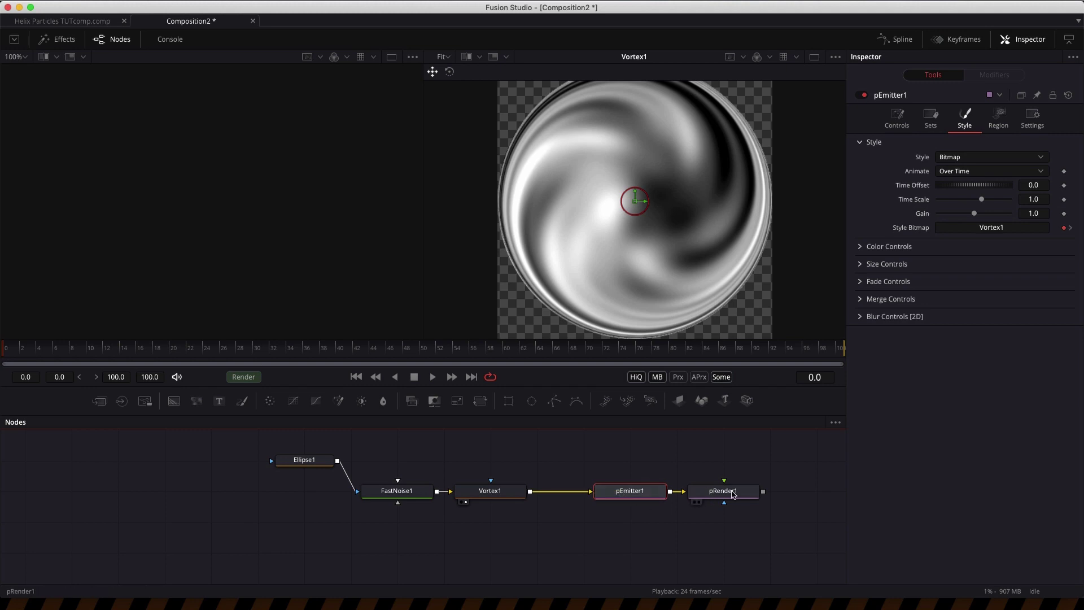
left_click_drag(614, 184, 625, 254)
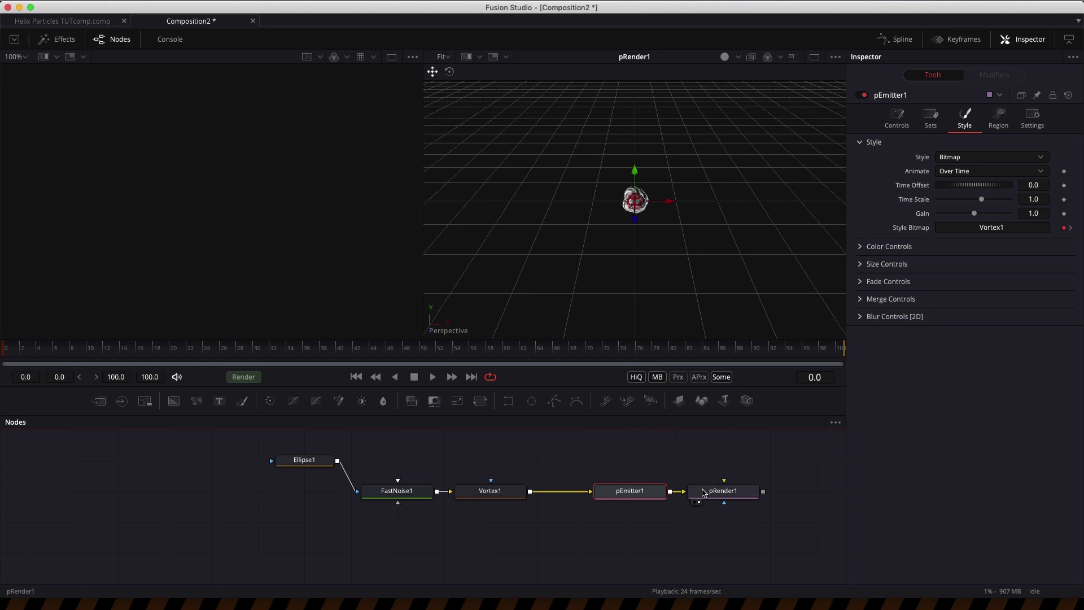
Set the pEmitter1 particle lifespan to 1000
left_click(897, 119)
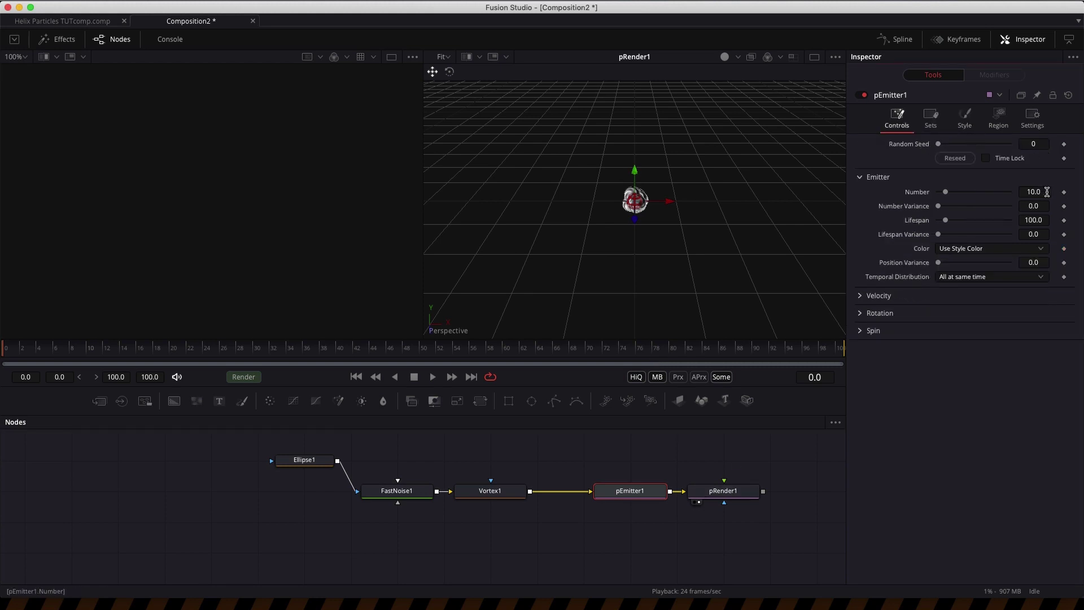
left_click(1049, 221)
type("10")
key("Tab")
Add the expression iif(time<180, 1, 0) to the pEmitter1 Number parameter
right_click(915, 193)
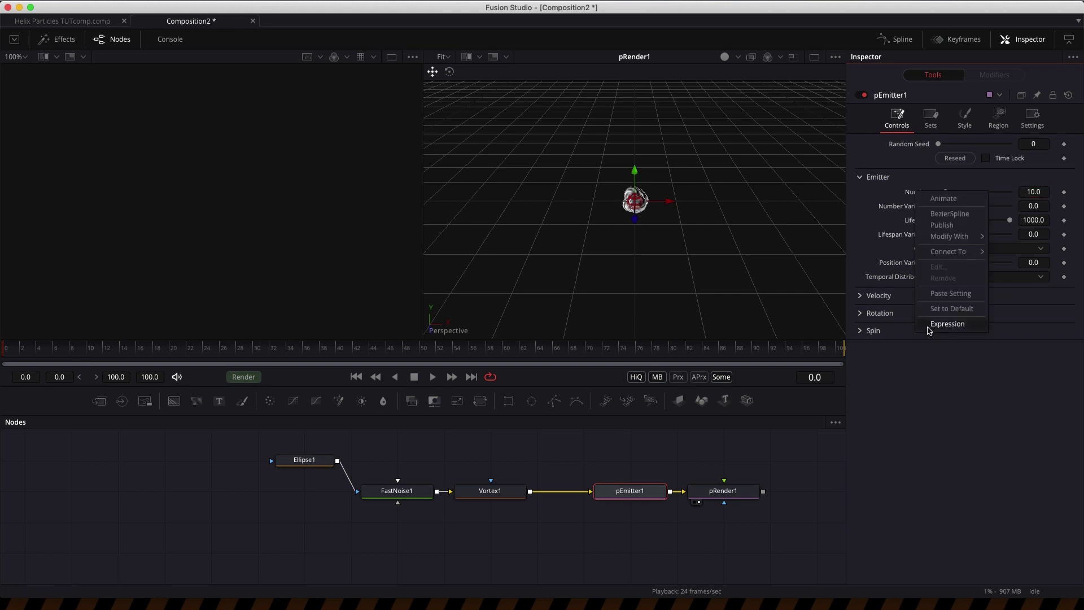
left_click(947, 324)
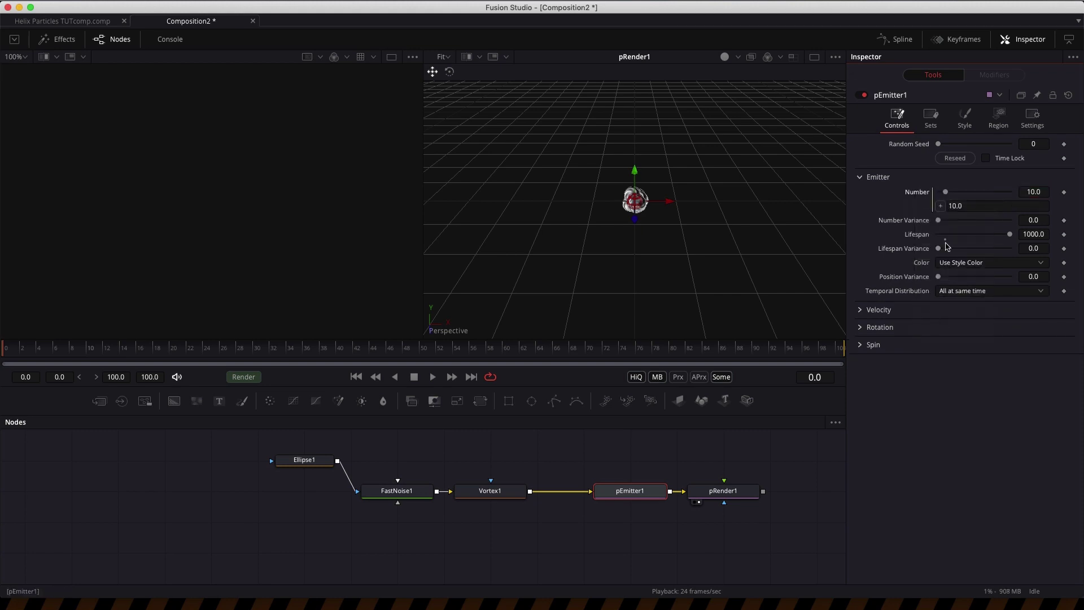
left_click(985, 205)
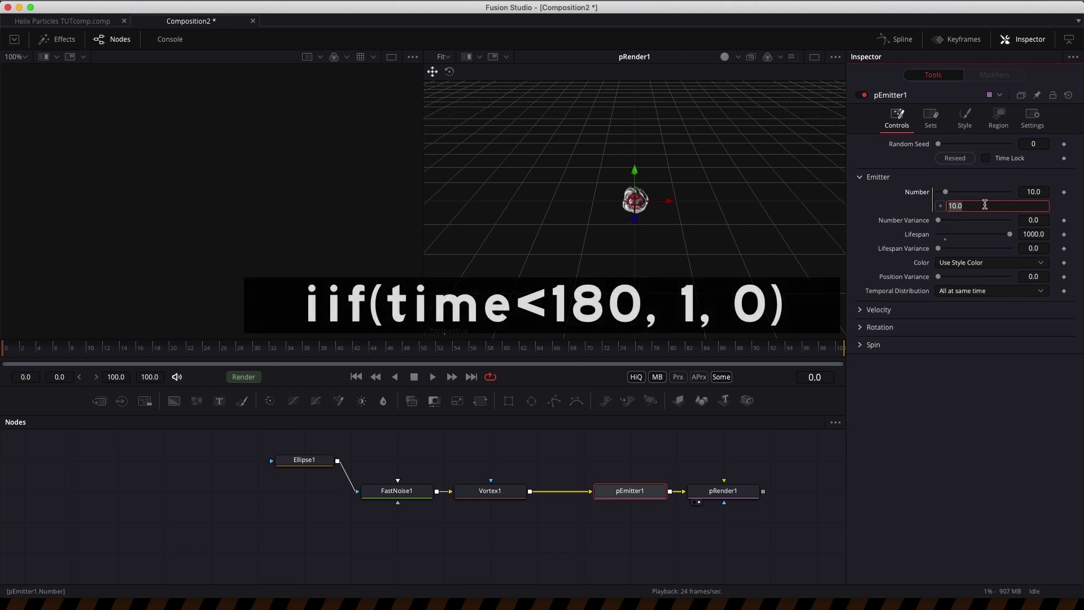
type("iif(time<180, 1, 0")
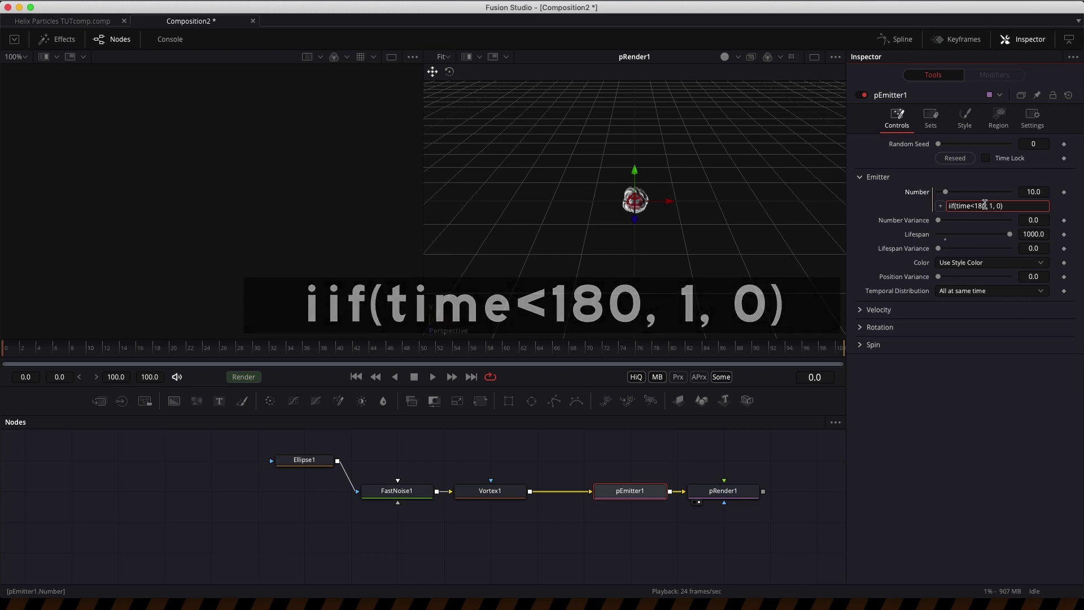
key("Tab")
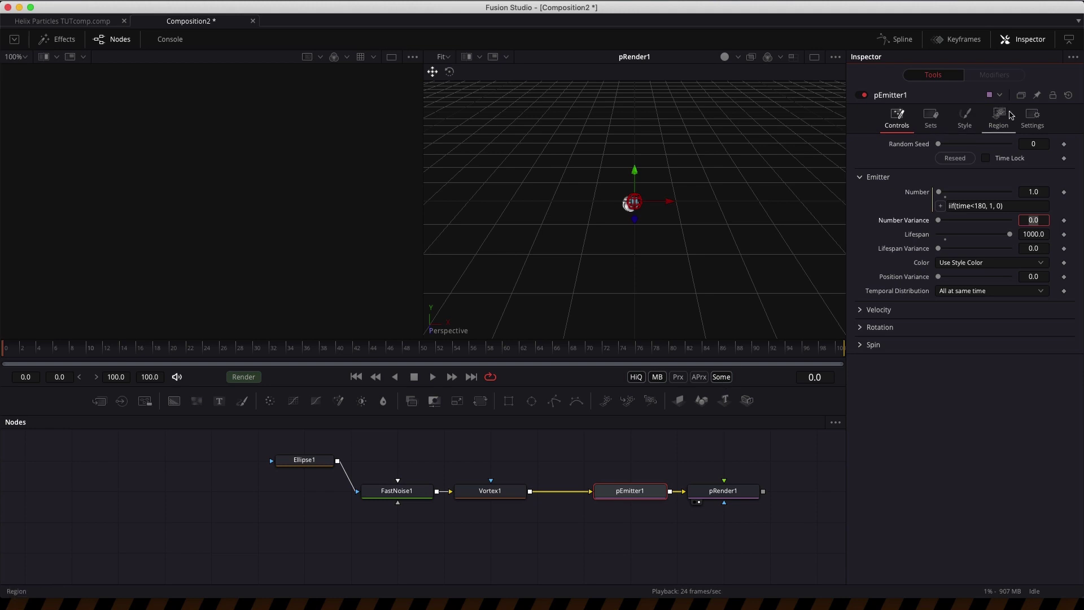
Set the pEmitter1 particle size to 0.25 and the size variance to 0.1
left_click(964, 119)
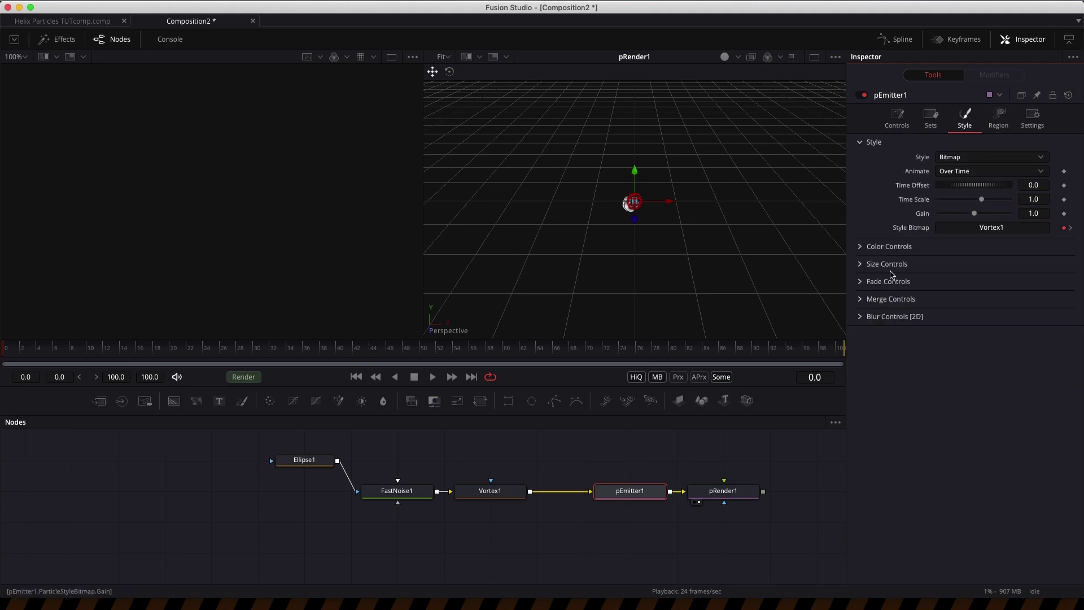
left_click(861, 266)
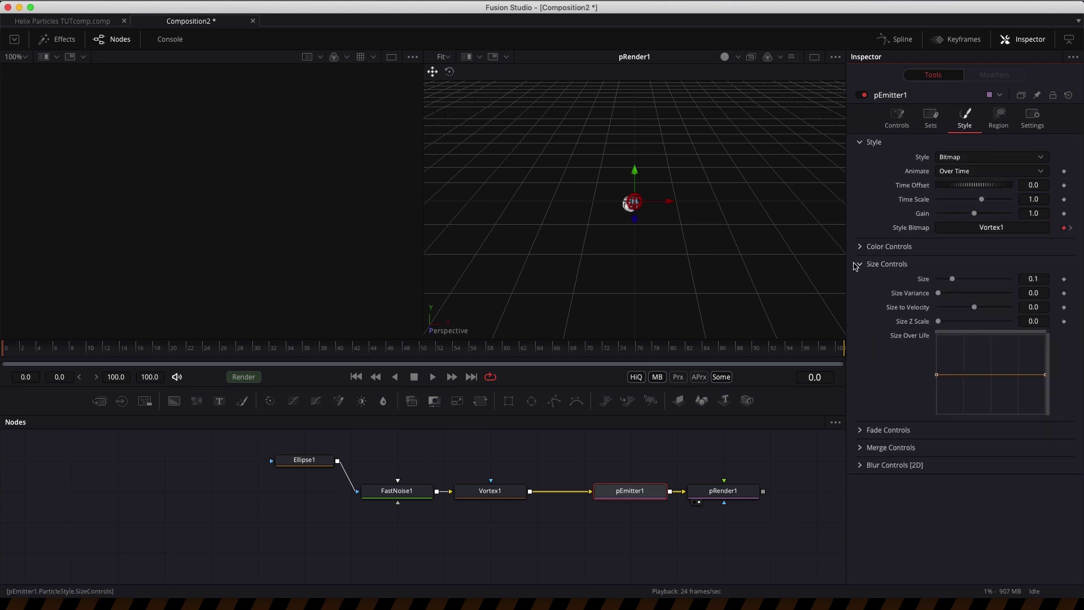
left_click(1043, 278)
type("0.25")
key("Tab")
type(".1")
key("Tab")
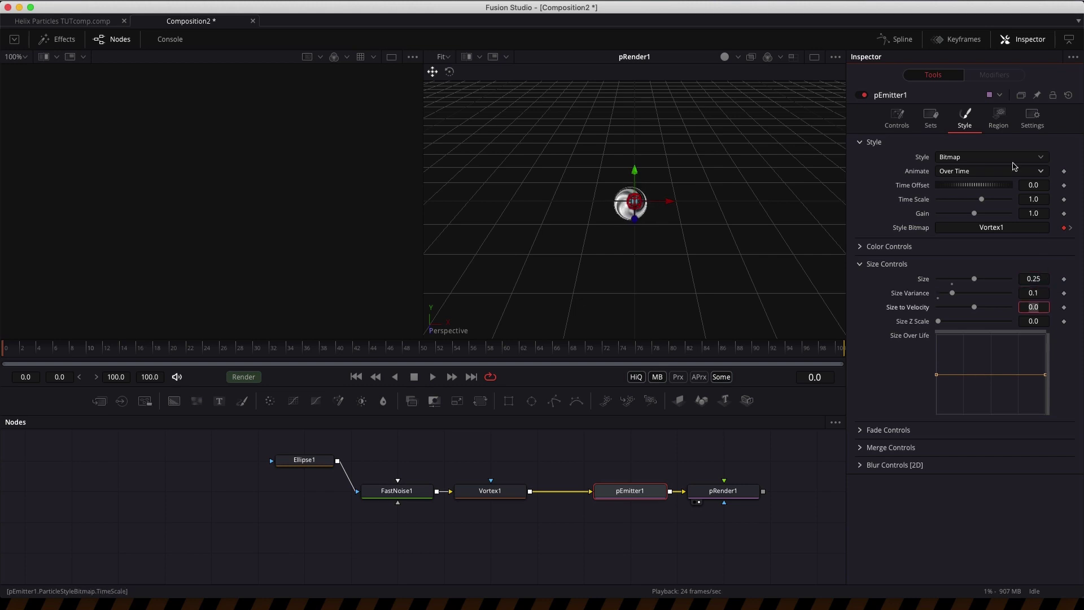
Set the size of pEmitter1's sphere region to 0.01
left_click(999, 115)
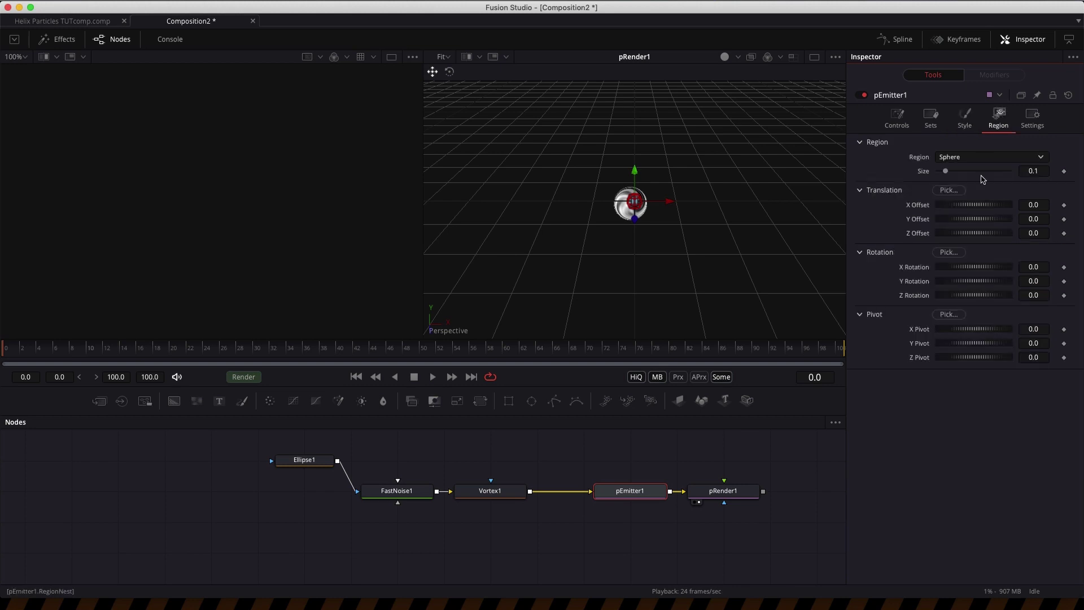
left_click(1038, 172)
type(".01")
key("Tab")
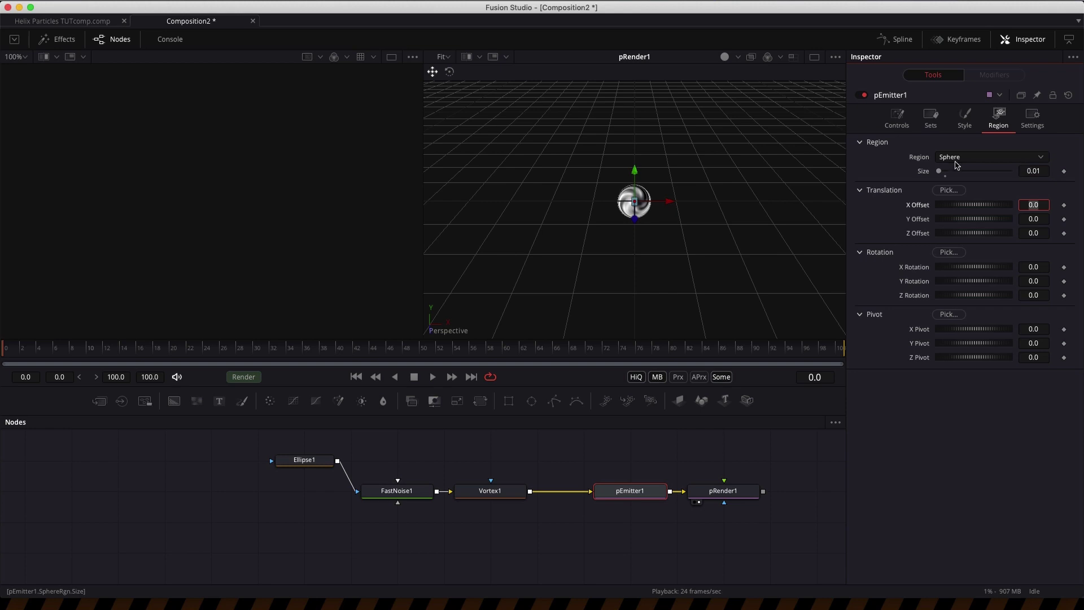
Try a size of 1.0 for pEmitter1's sphere region and return it to 0.01
left_click_drag(938, 171, 1018, 177)
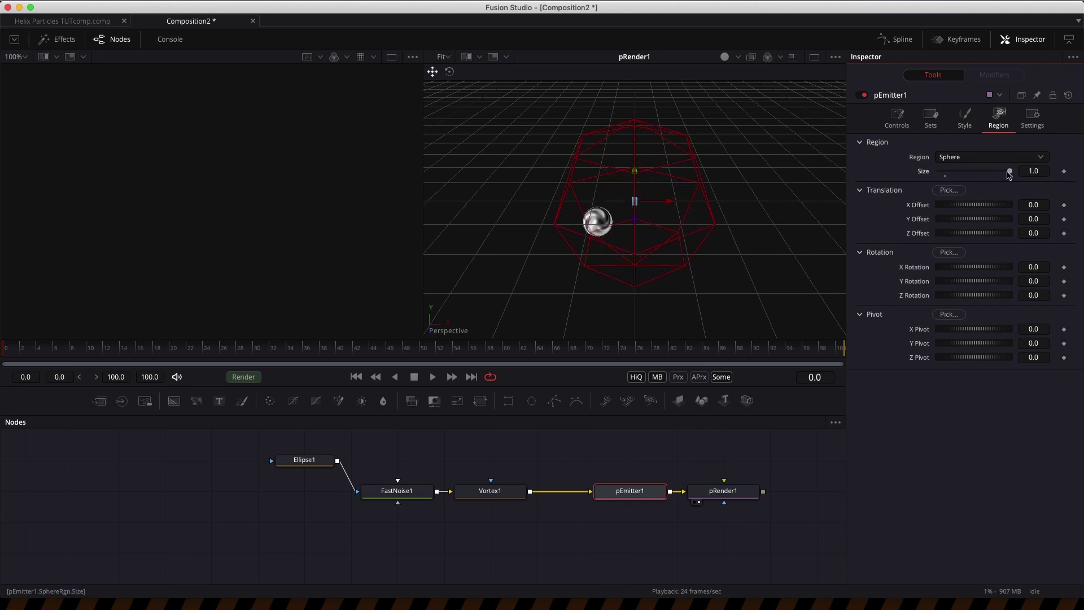
left_click(1040, 172)
type(".01")
key("Tab")
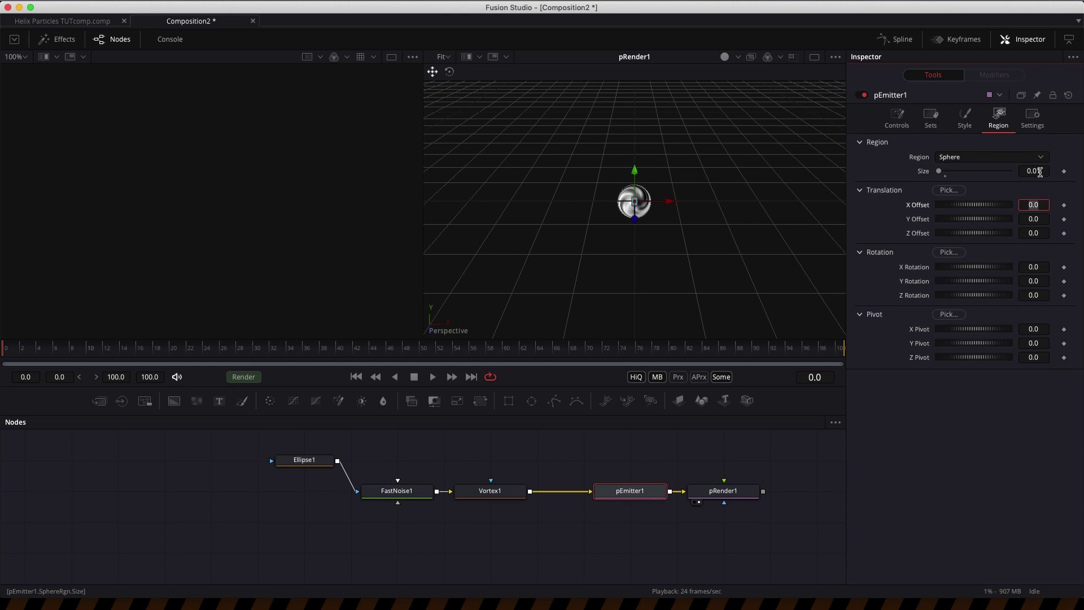
Add the expression sin(time/10) to the X Offset of pEmitter1's region
left_click(914, 205)
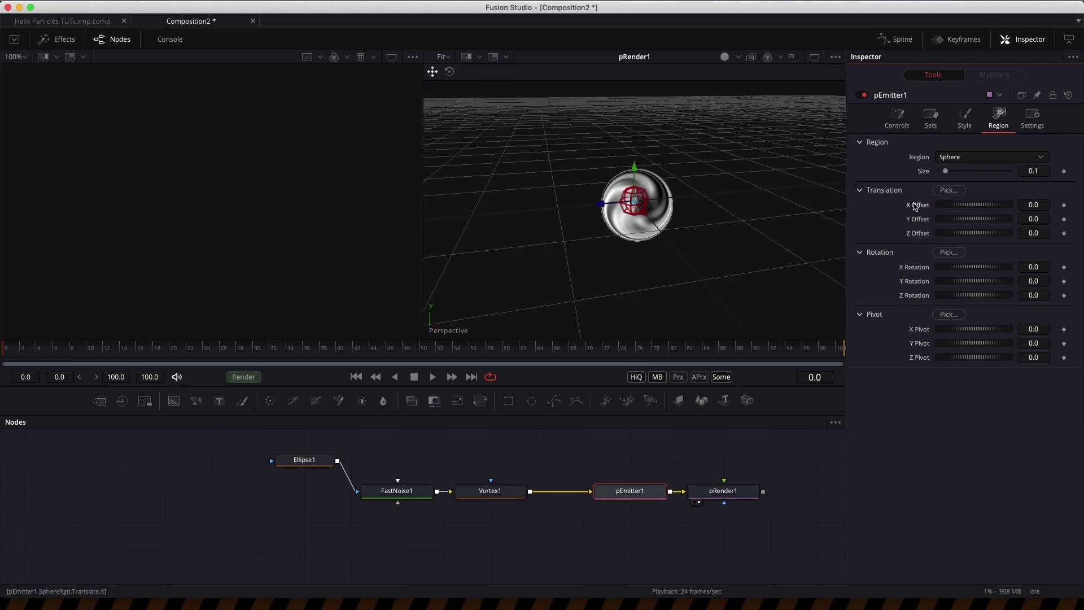
right_click(915, 206)
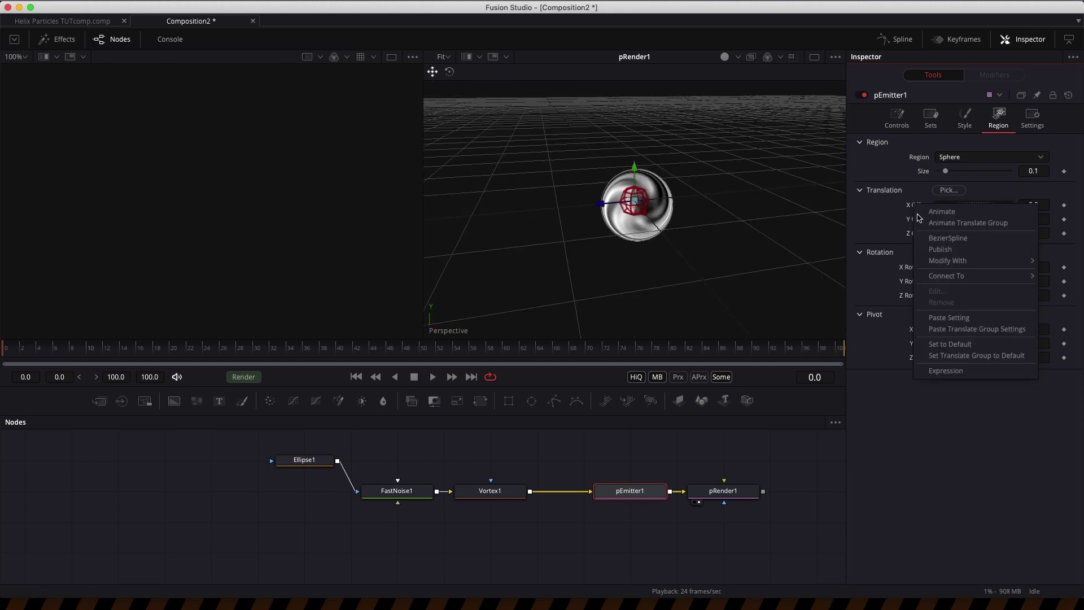
left_click(934, 373)
left_click(977, 214)
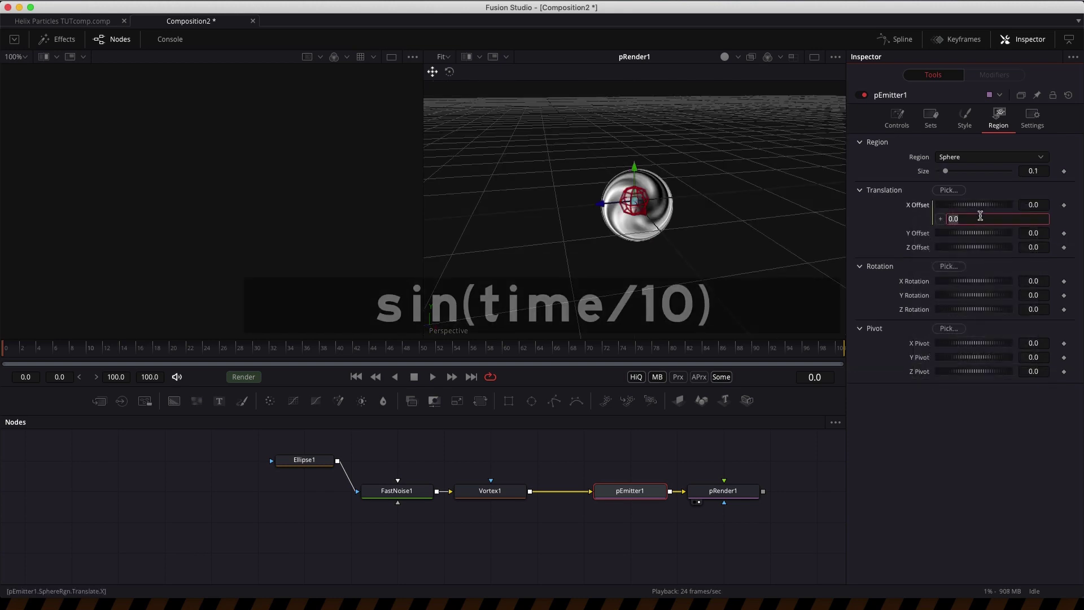
type("sin(time/10")
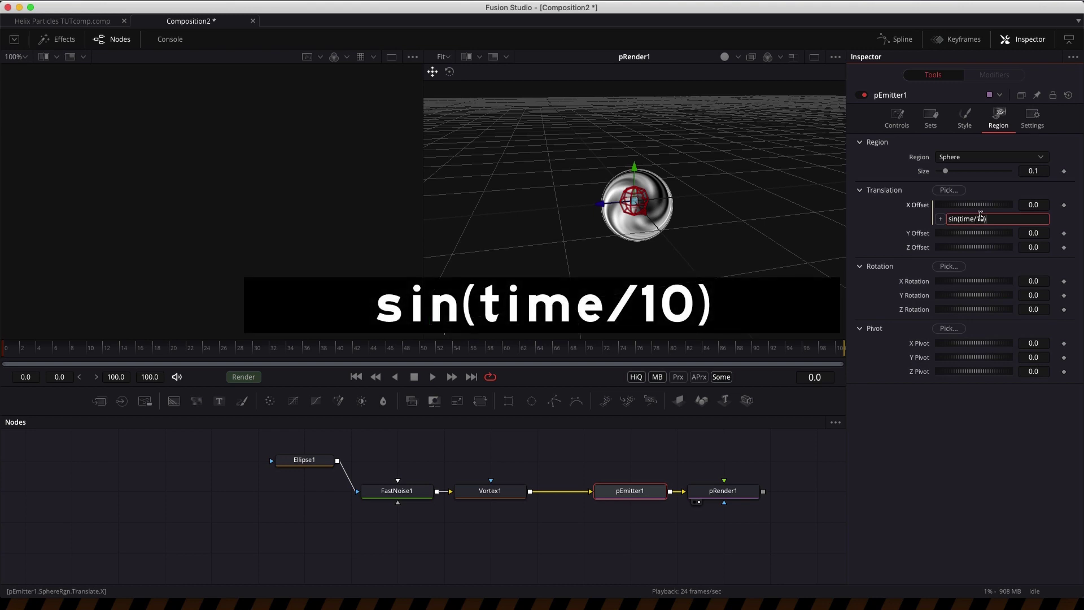
key("Return")
Add the expression time/10 to the Y Offset of pEmitter1's region
right_click(915, 233)
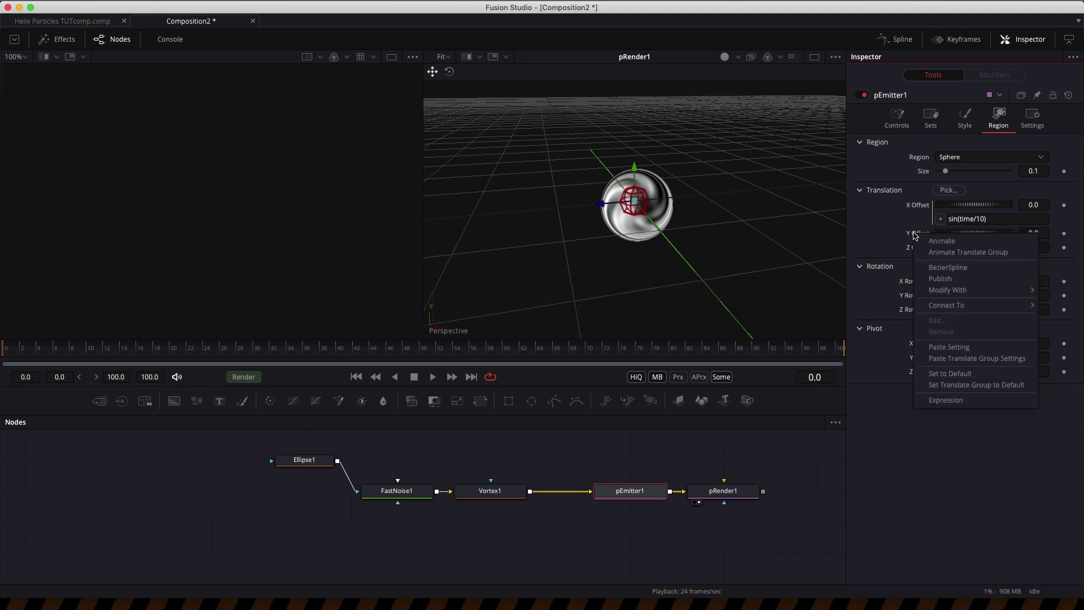
left_click(946, 399)
left_click(980, 248)
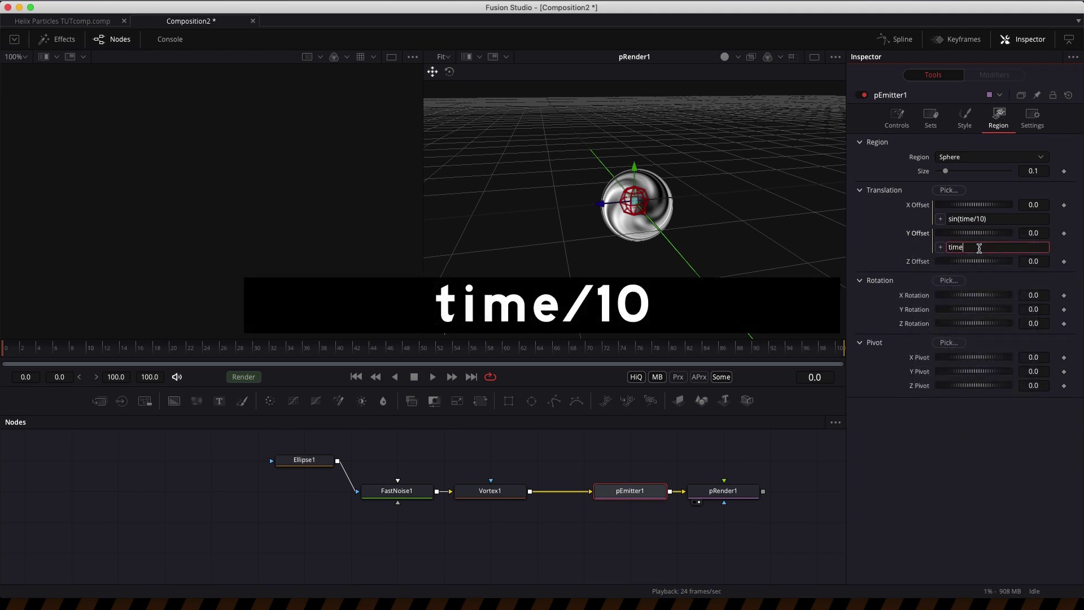
type("time/10")
key("Return")
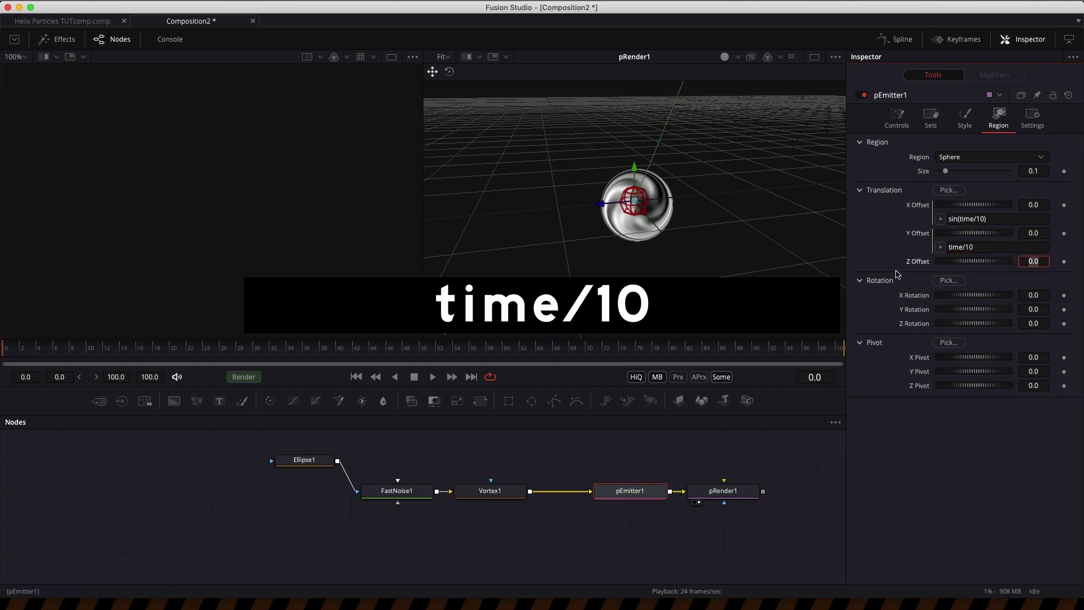
Add the expression cos(time/10) to the Z Offset of pEmitter1's region
right_click(917, 262)
left_click(938, 428)
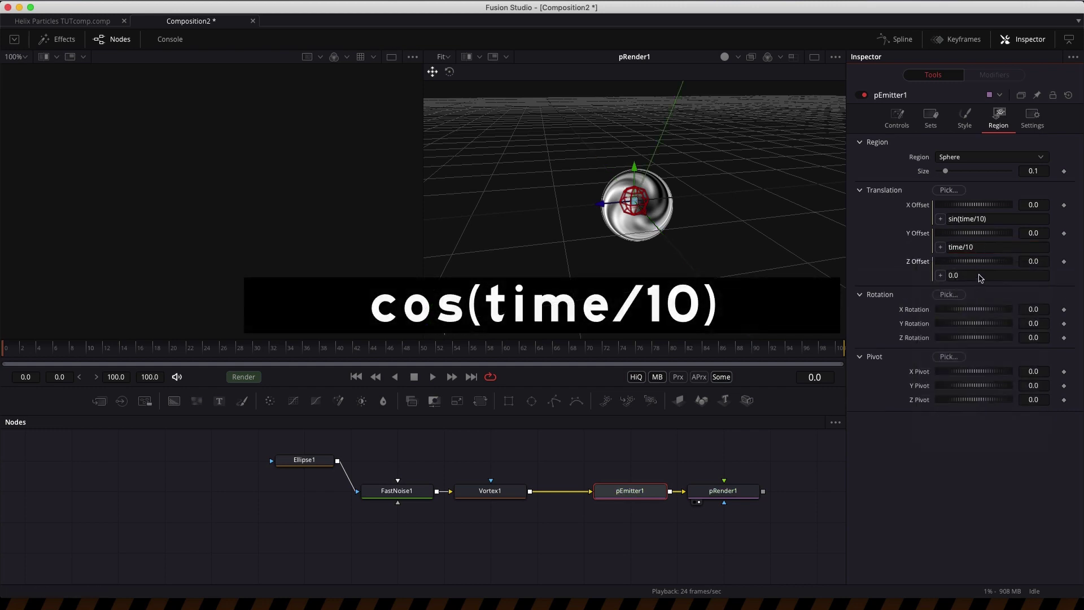
left_click(979, 275)
type("cos(time/10")
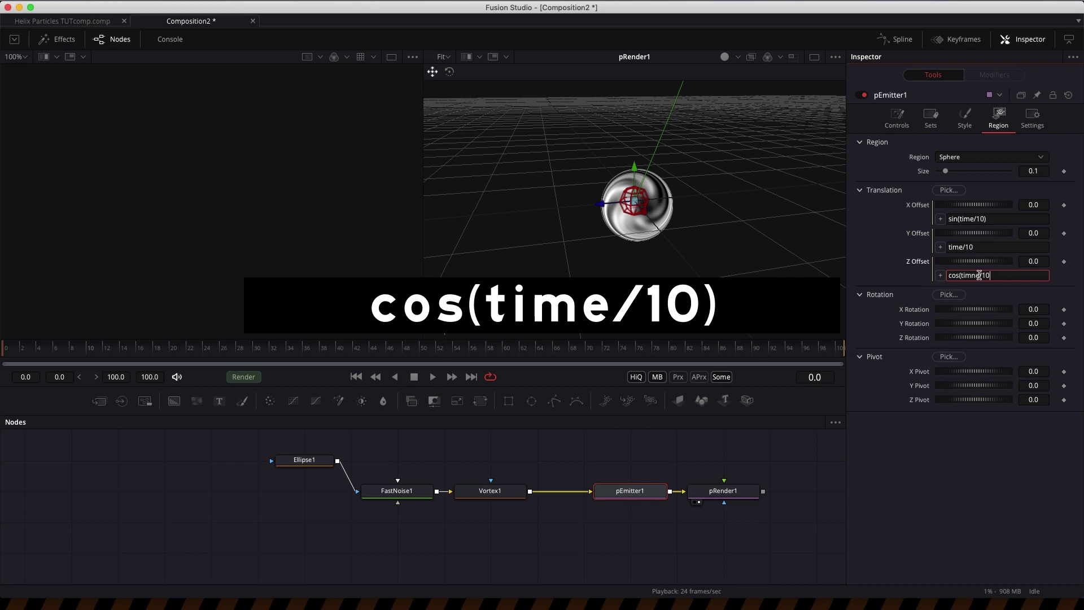
type(")")
key("Tab")
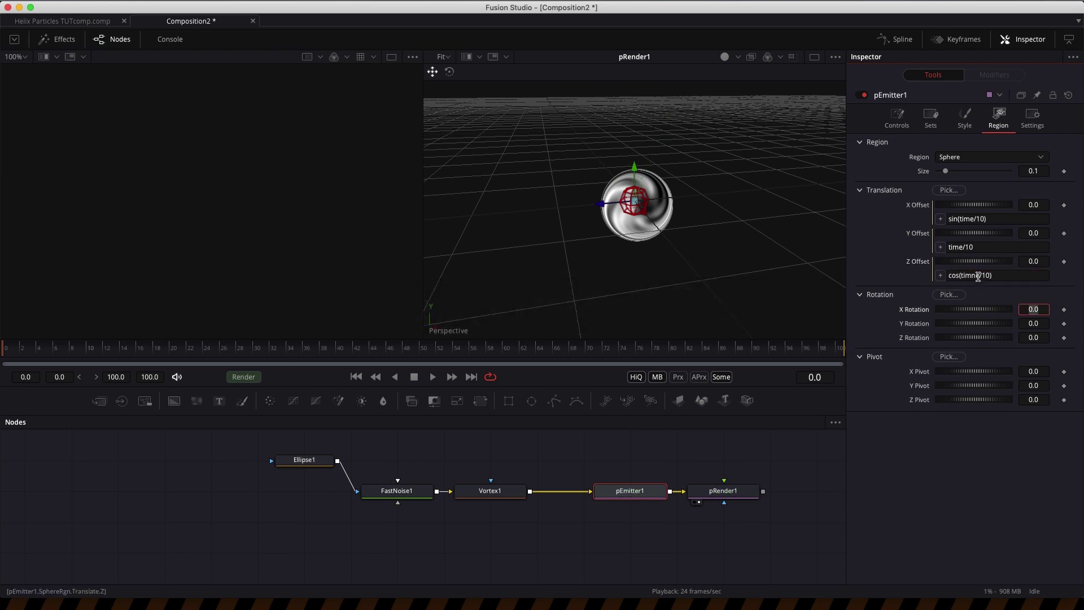
left_click(978, 276)
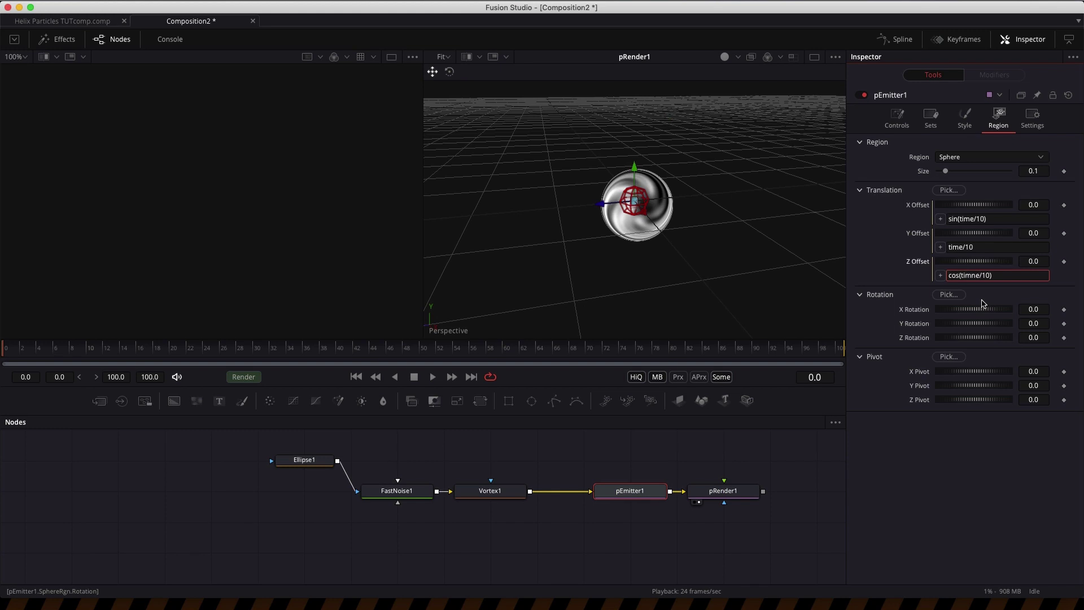
key("Tab")
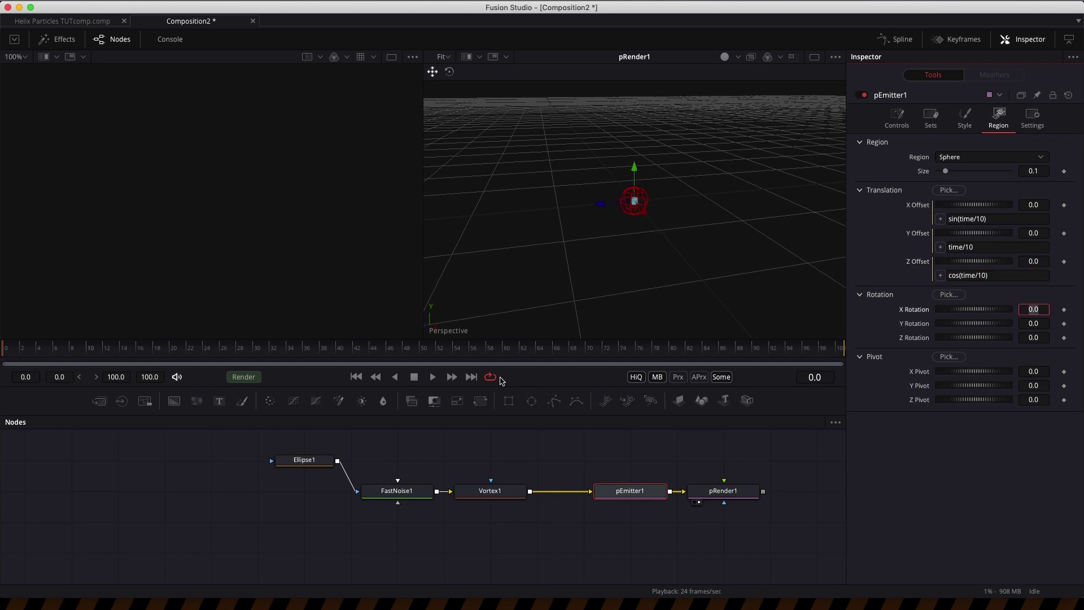
Play the animation to check how the particles follow the emitter's motion path, and stop playback
left_click(621, 256)
scroll(621, 256, "down", 10)
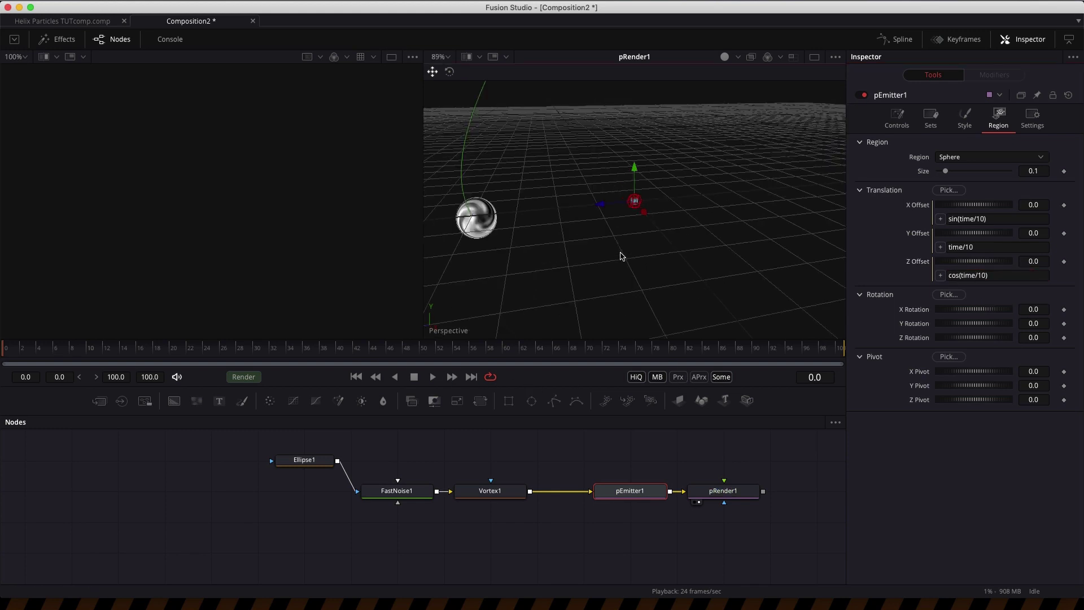
scroll(623, 265, "down", 5)
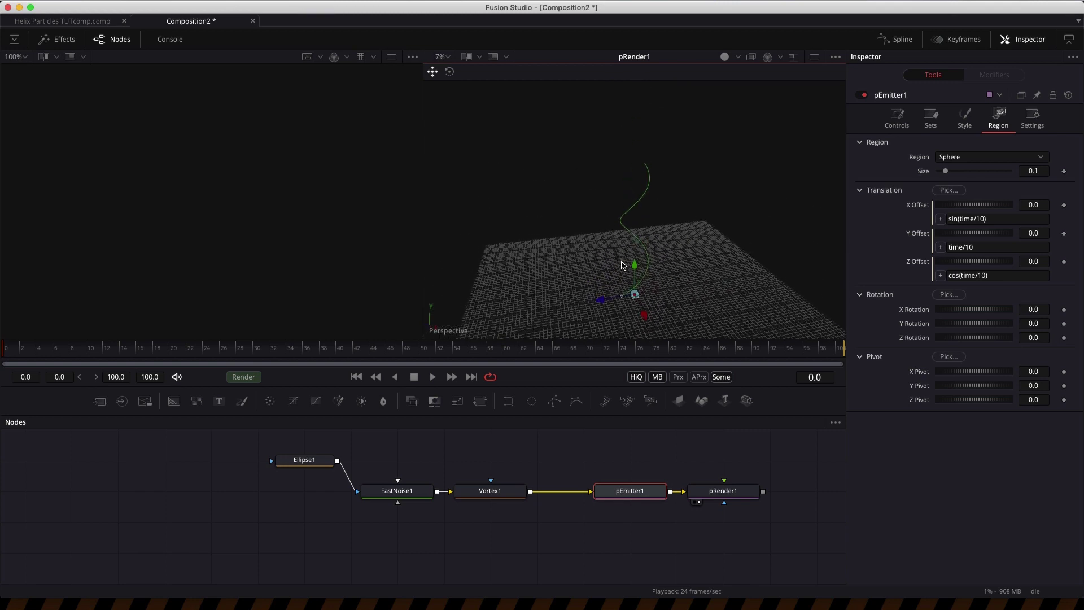
scroll(623, 265, "down", 2)
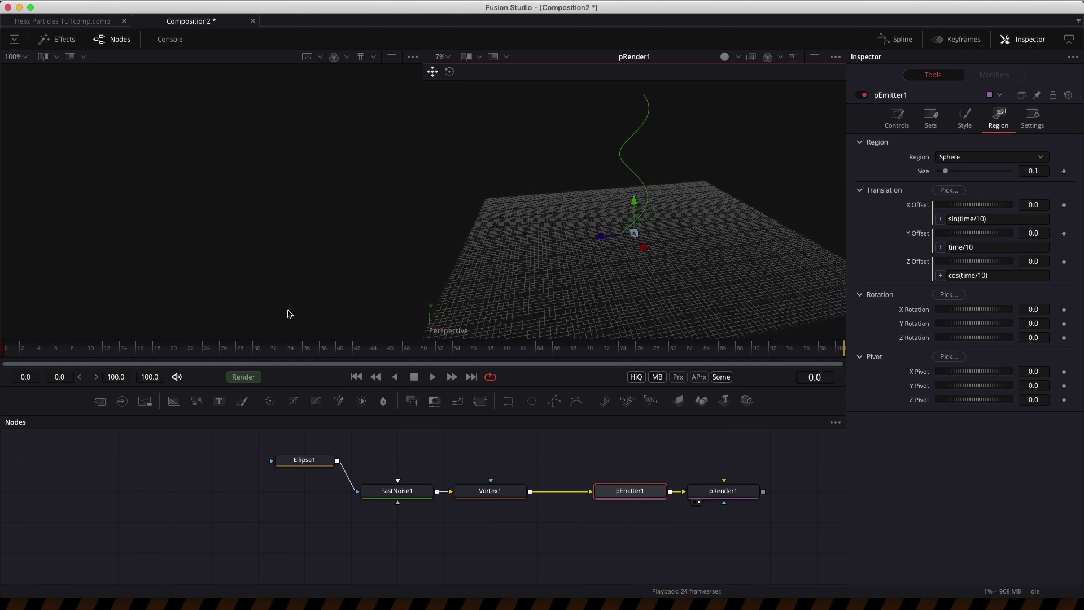
left_click(433, 377)
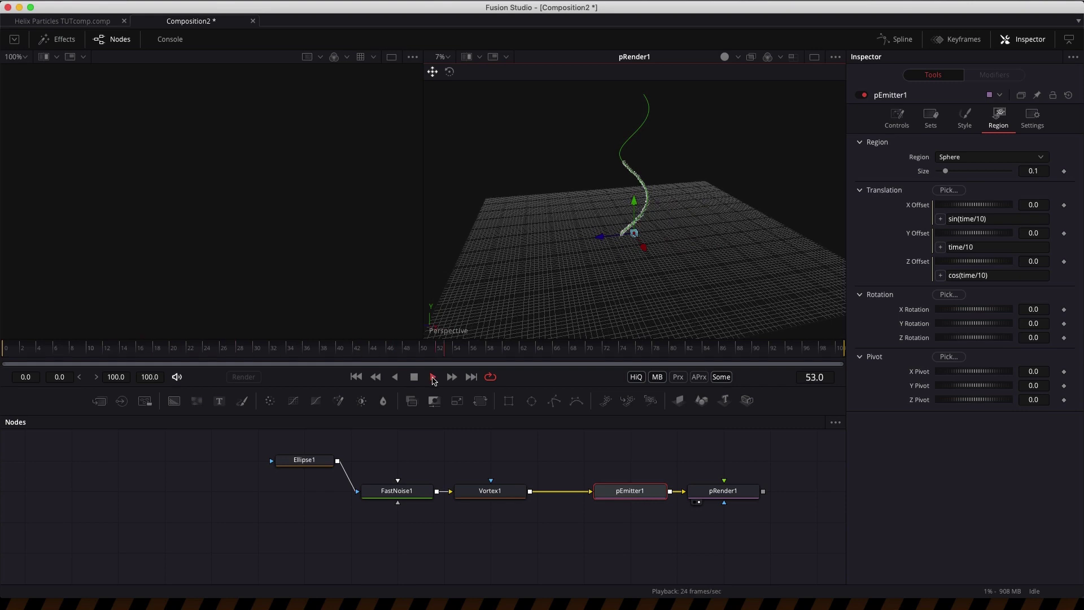
scroll(504, 288, "down", 4)
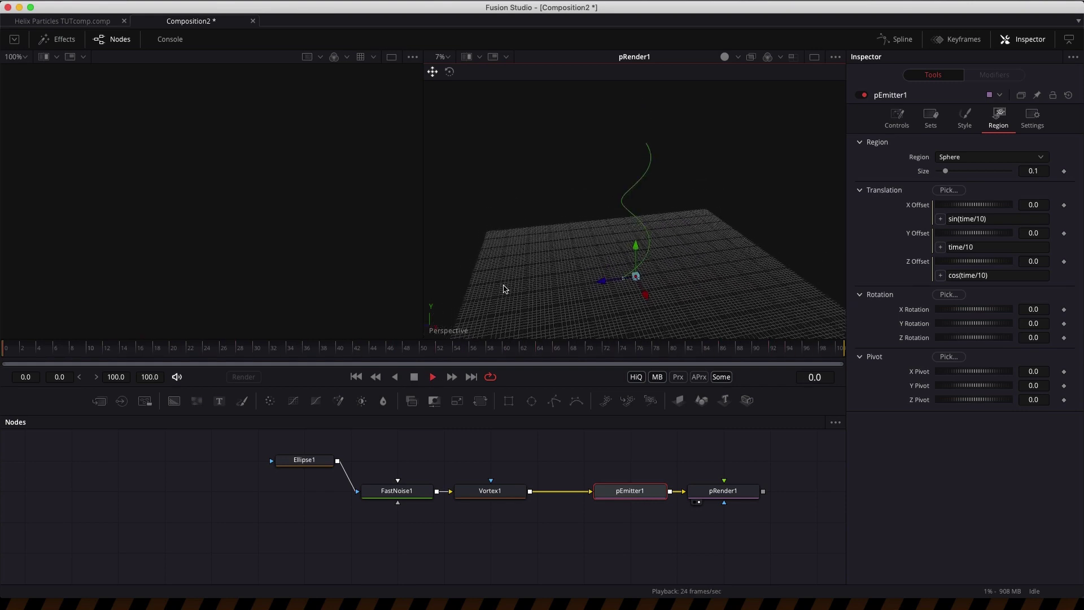
key("space")
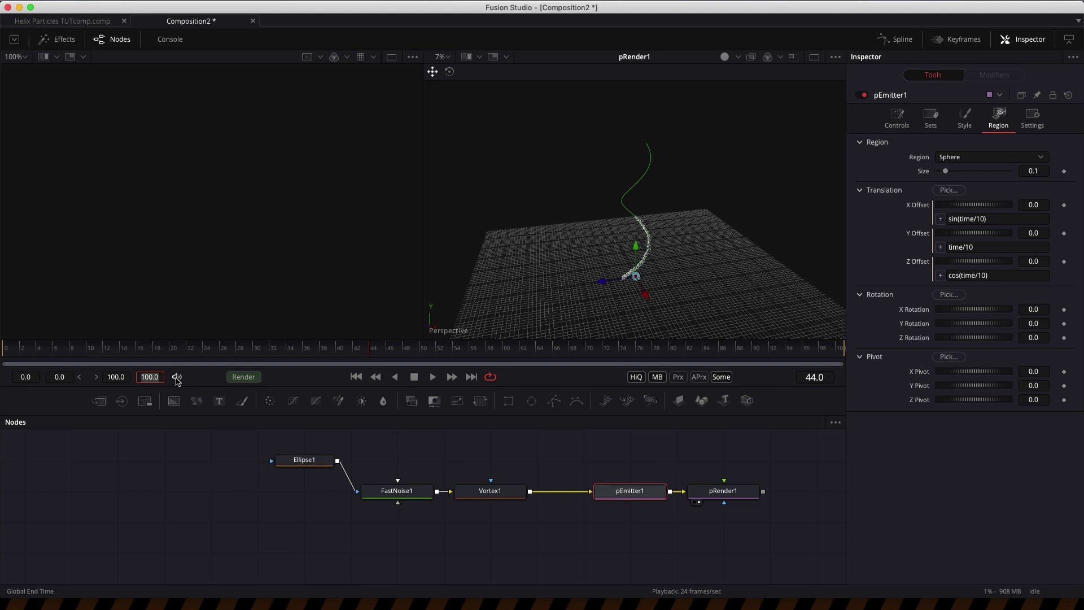
Set the composition's global end time to 360 and play the particle animation from the first frame
type("360")
key("Return")
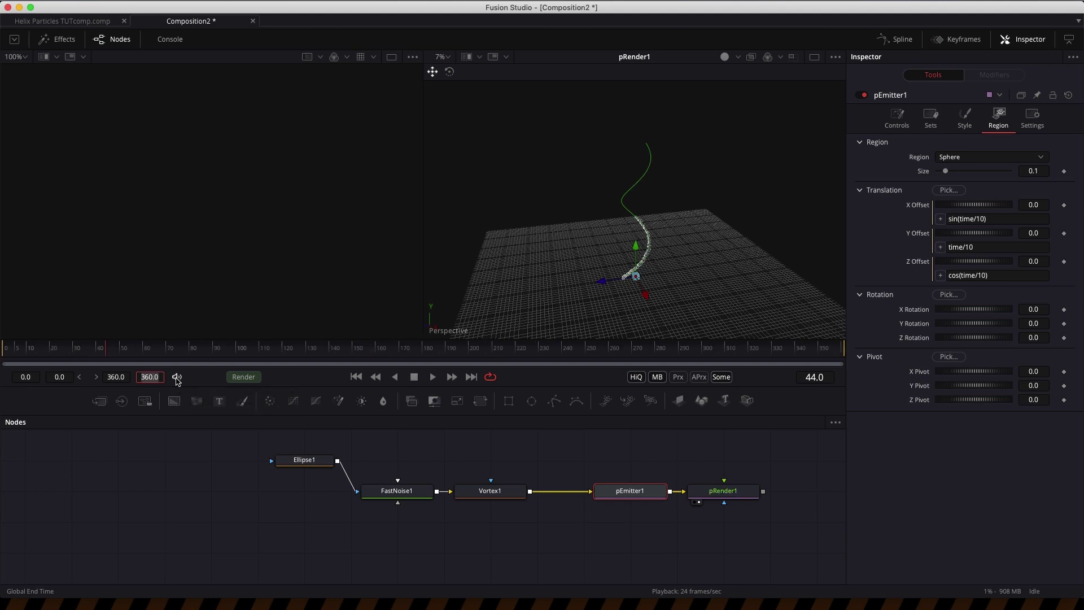
left_click(357, 376)
left_click(432, 377)
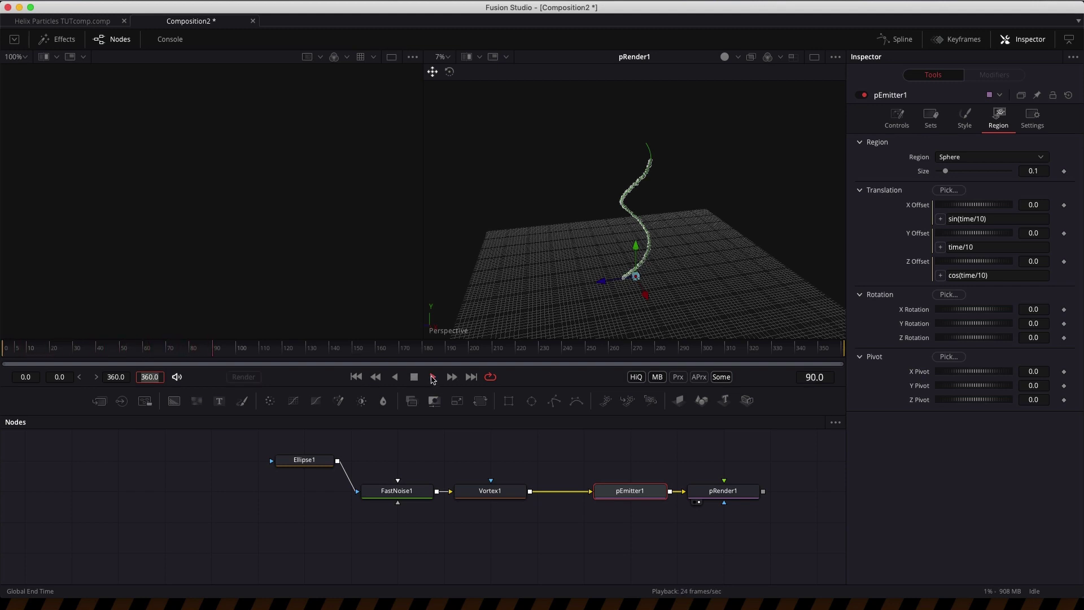
left_click_drag(567, 235, 562, 303)
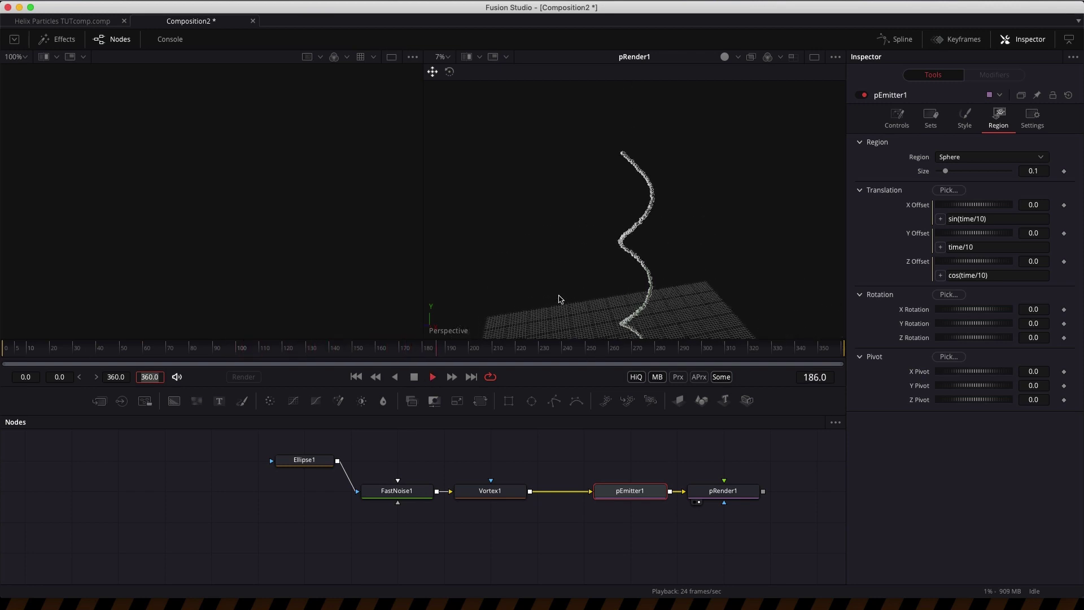
left_click(414, 377)
scroll(593, 248, "up", 5)
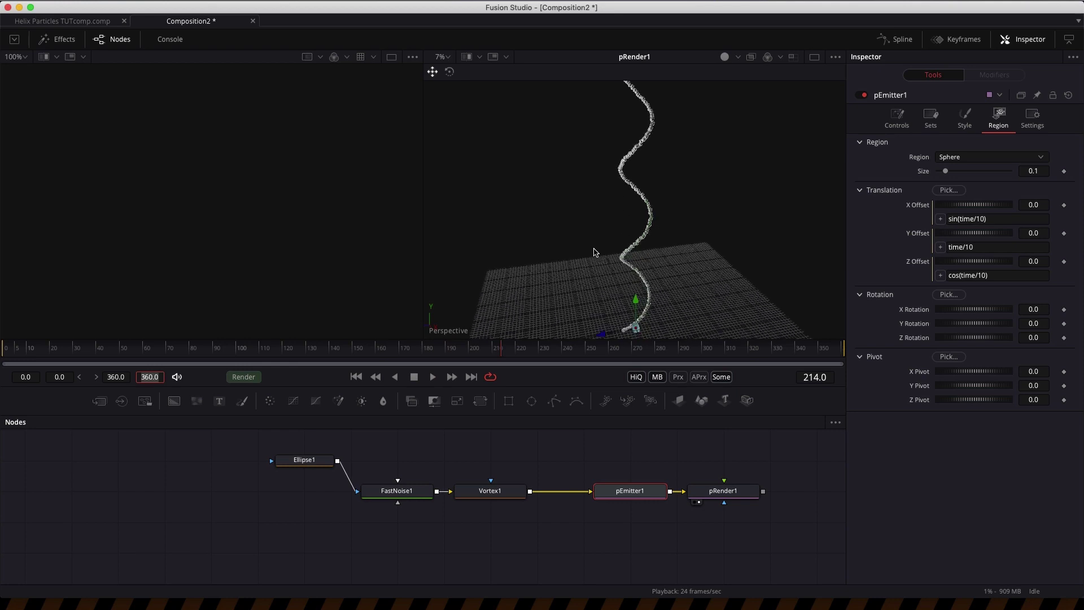
scroll(593, 253, "up", 2)
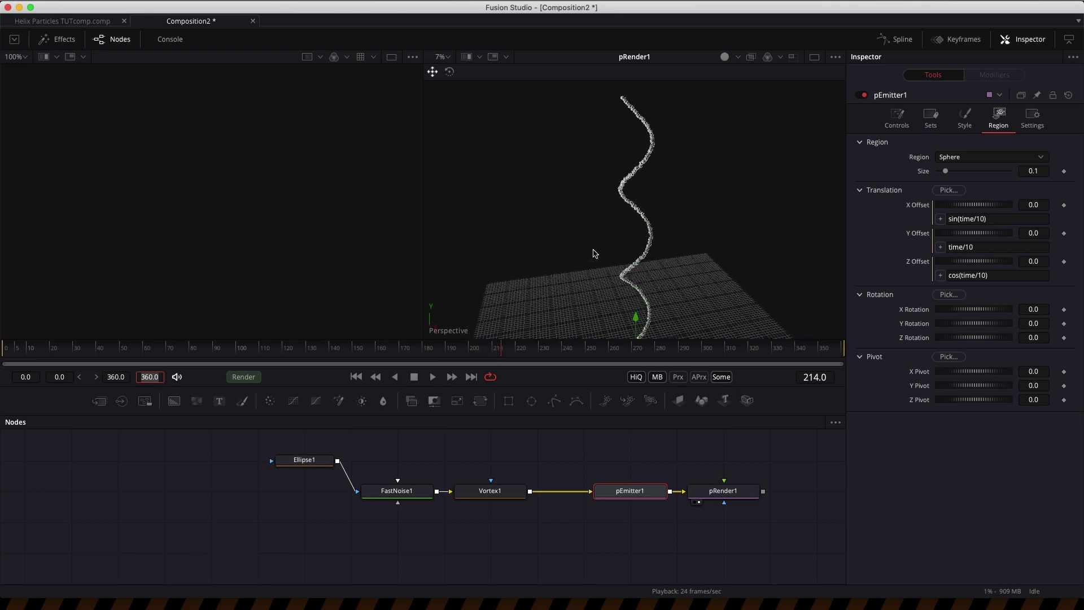
Add a Duplicate 3D node after pRender1 and display its output in the 3D viewer
left_click_drag(784, 525, 300, 450)
left_click_drag(713, 497, 535, 495)
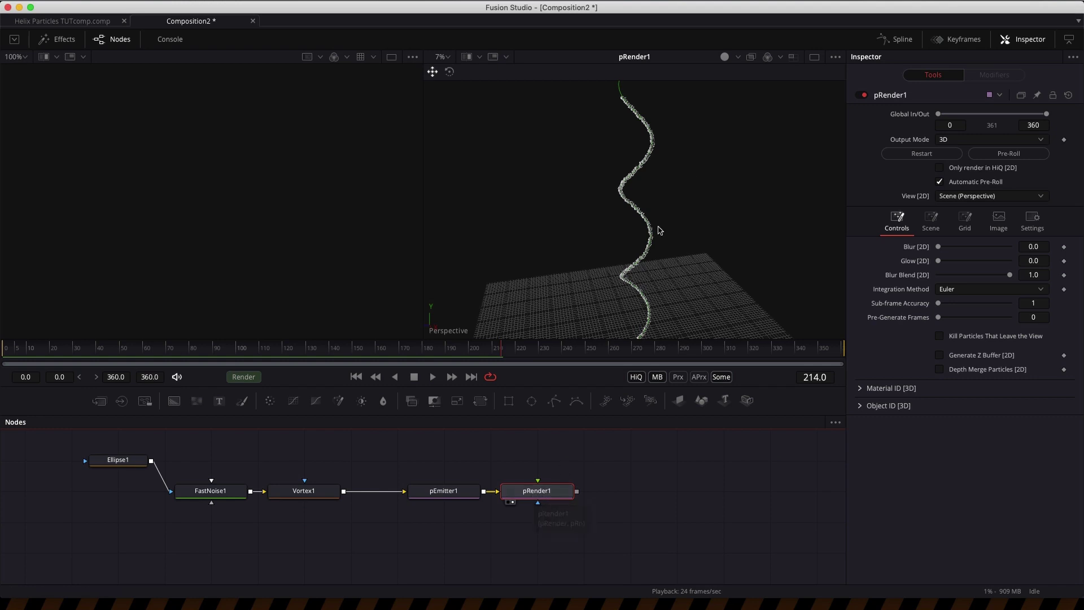
left_click_drag(675, 242, 675, 242)
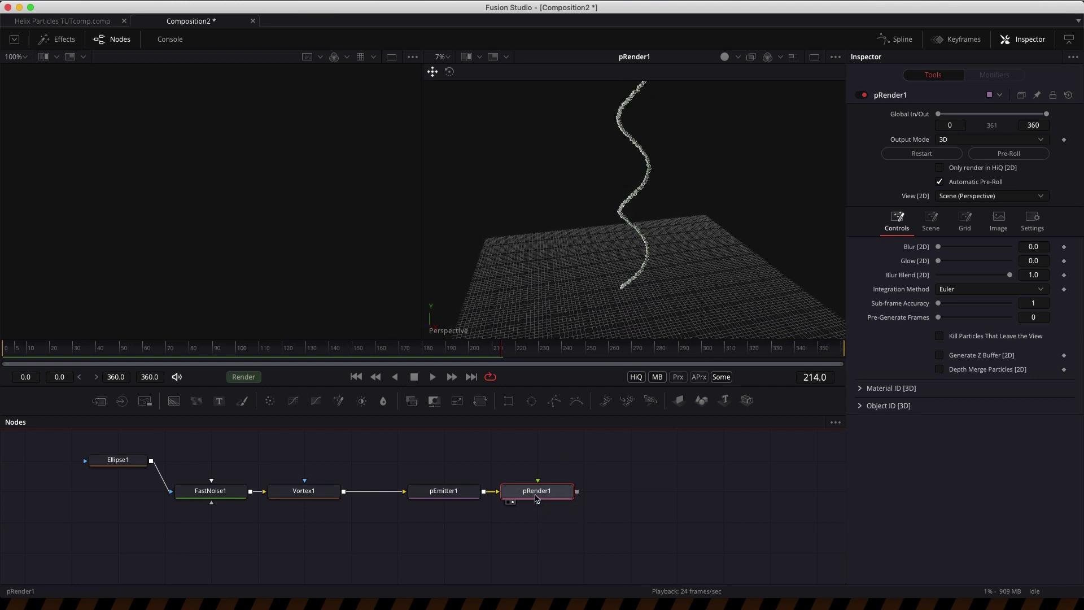
key("shift+space")
type("du")
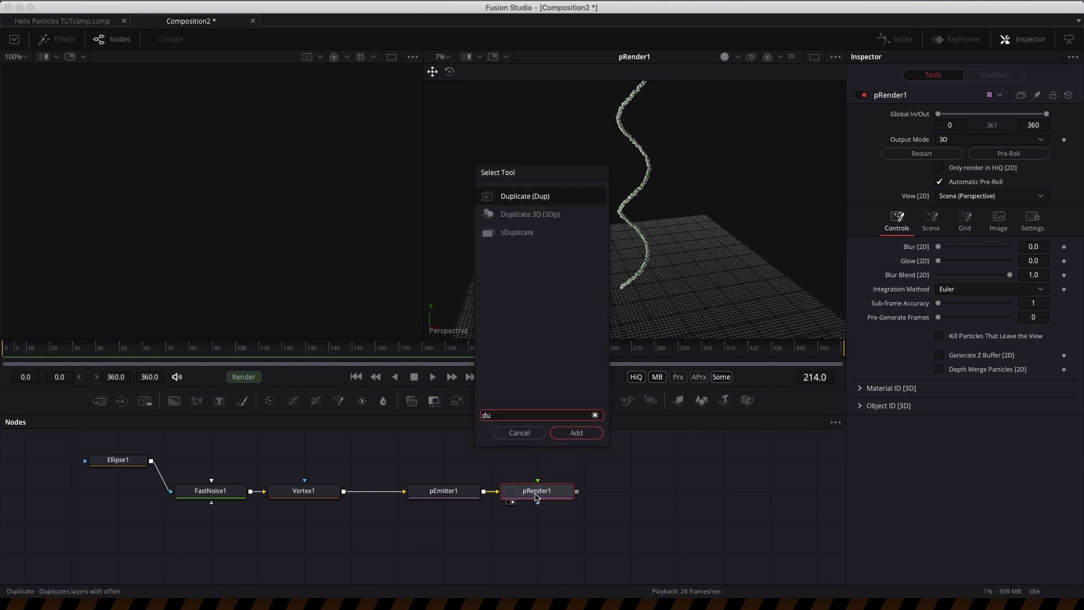
key("Down")
key("Return")
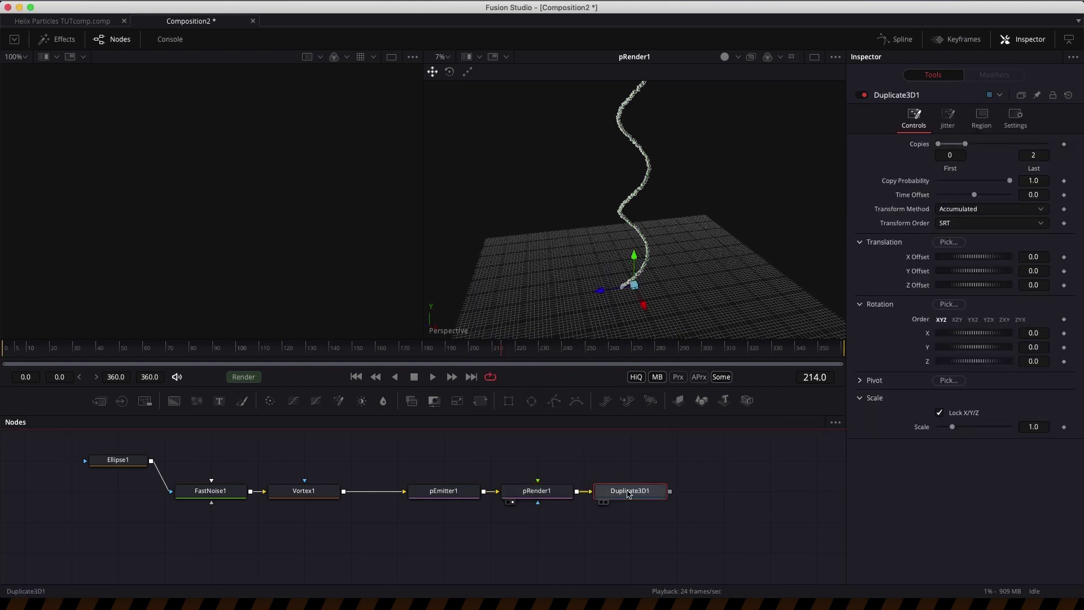
left_click_drag(630, 491, 581, 145)
Set the Y rotation of Duplicate3D1 to 180 and play the animation from the first frame
left_click(1045, 348)
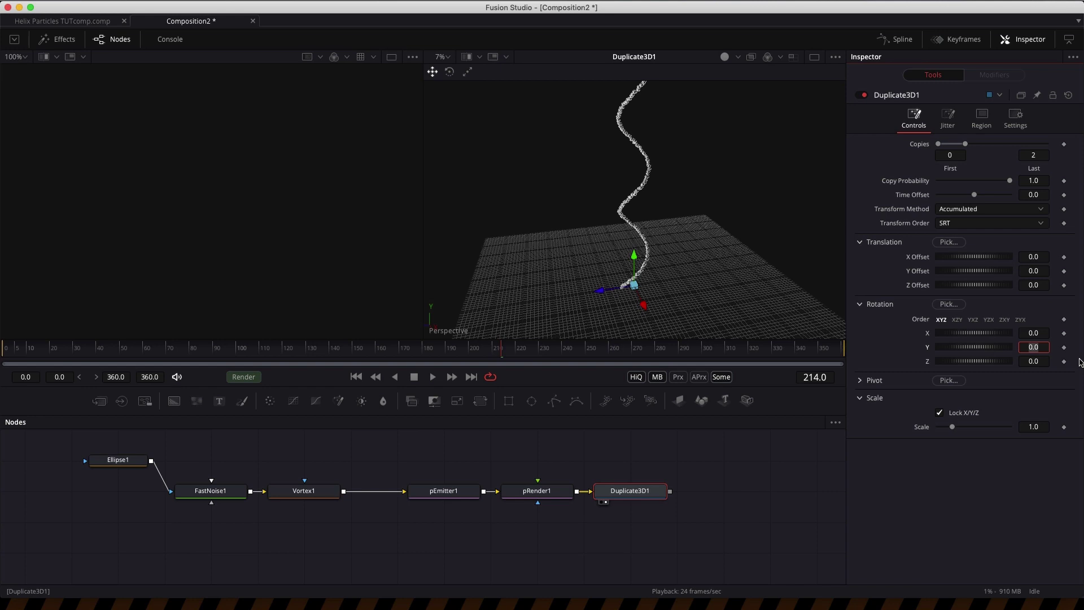
key("Tab")
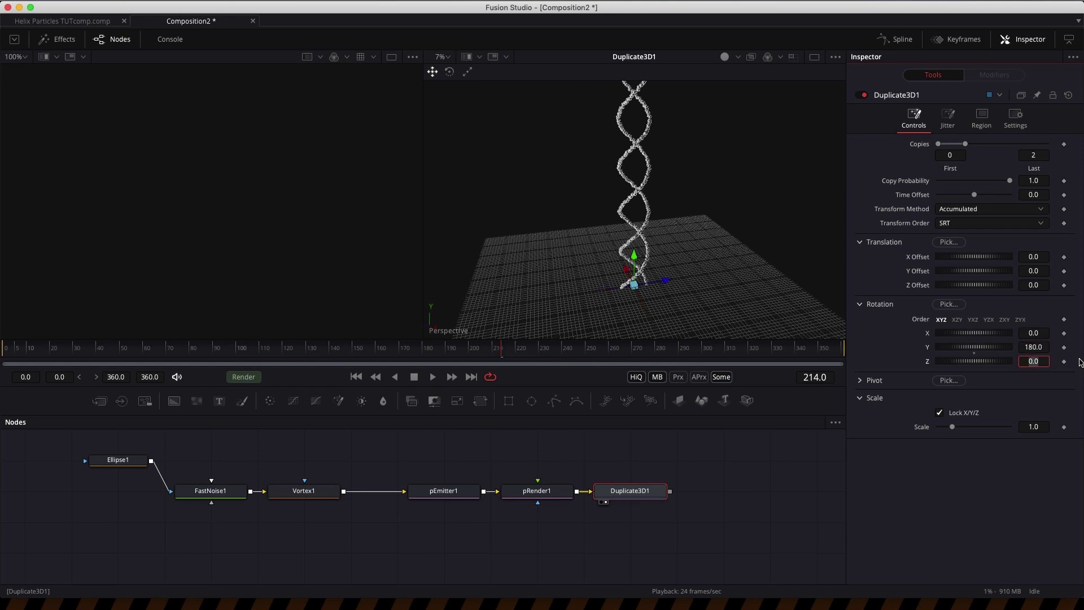
left_click(356, 377)
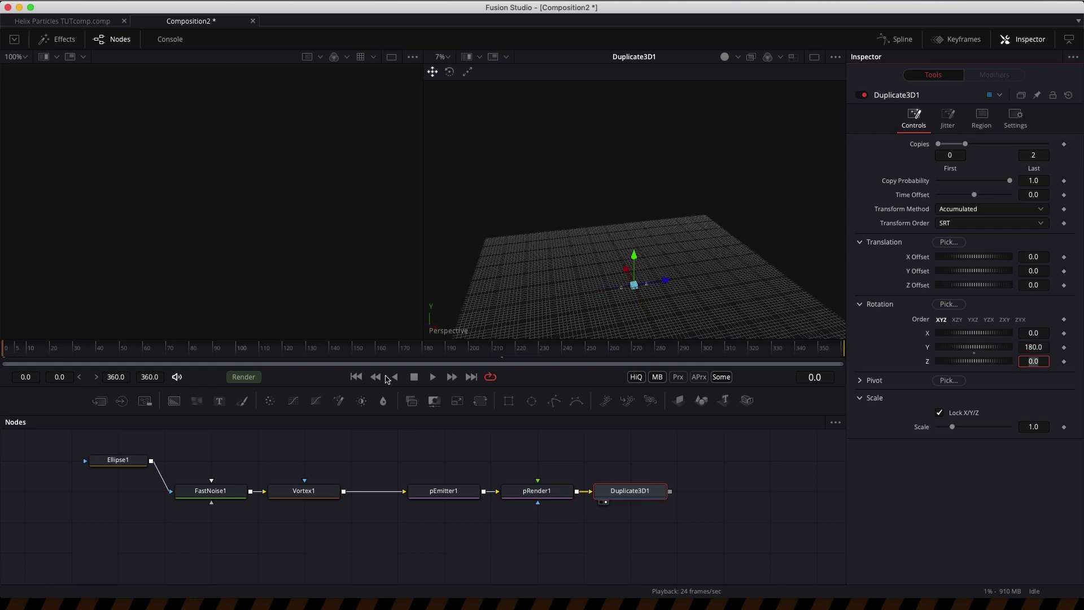
left_click(433, 377)
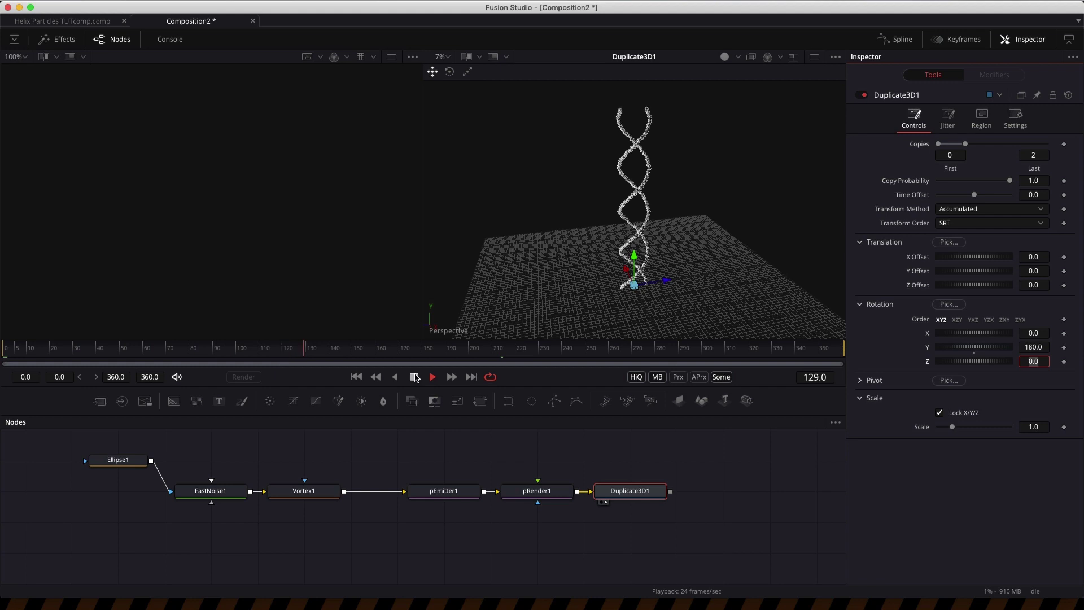
left_click(415, 377)
Turn on lighting in the 3D viewer showing Duplicate3D1
right_click(727, 300)
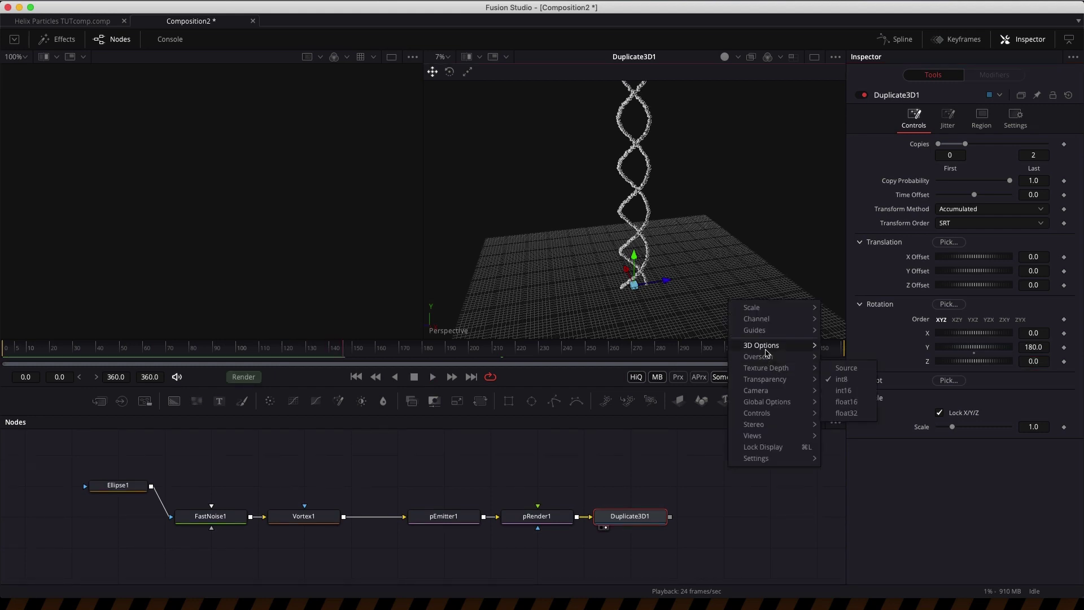
mouse_move(762, 345)
left_click(848, 383)
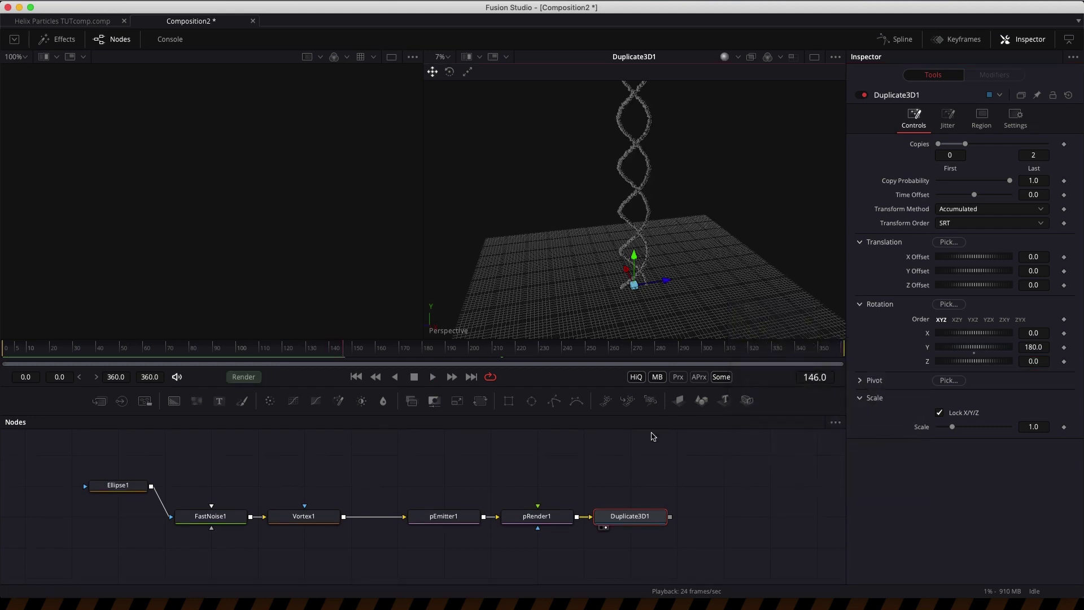
Add a new pEmitter node on empty space below Vortex1
scroll(643, 450, "up", 2)
scroll(644, 450, "down", 4)
scroll(472, 450, "up", 2)
scroll(472, 450, "left", 1)
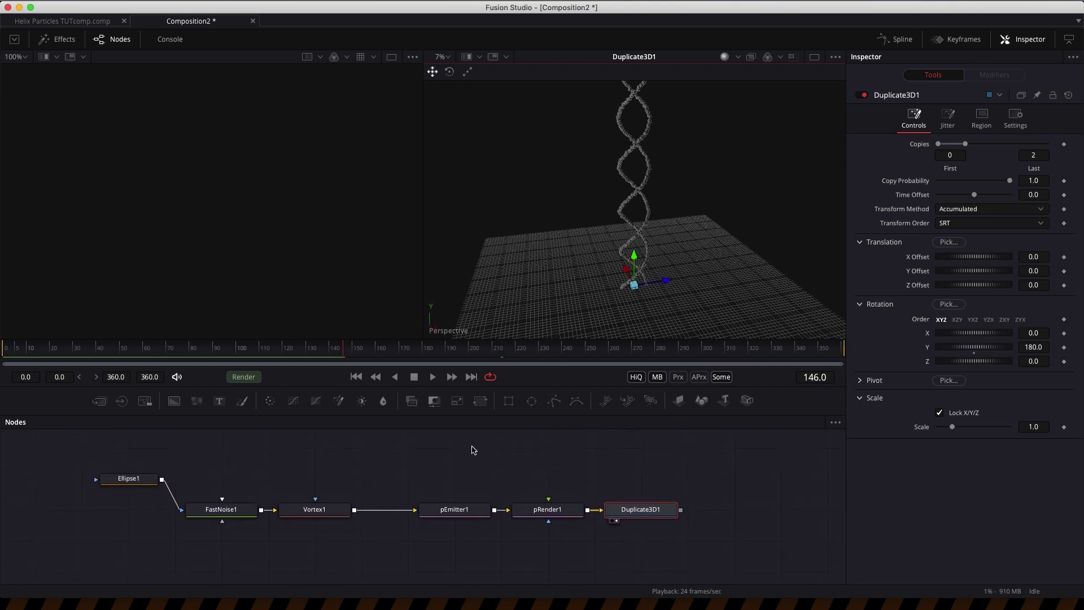
scroll(473, 450, "down", 2)
scroll(473, 450, "left", 2)
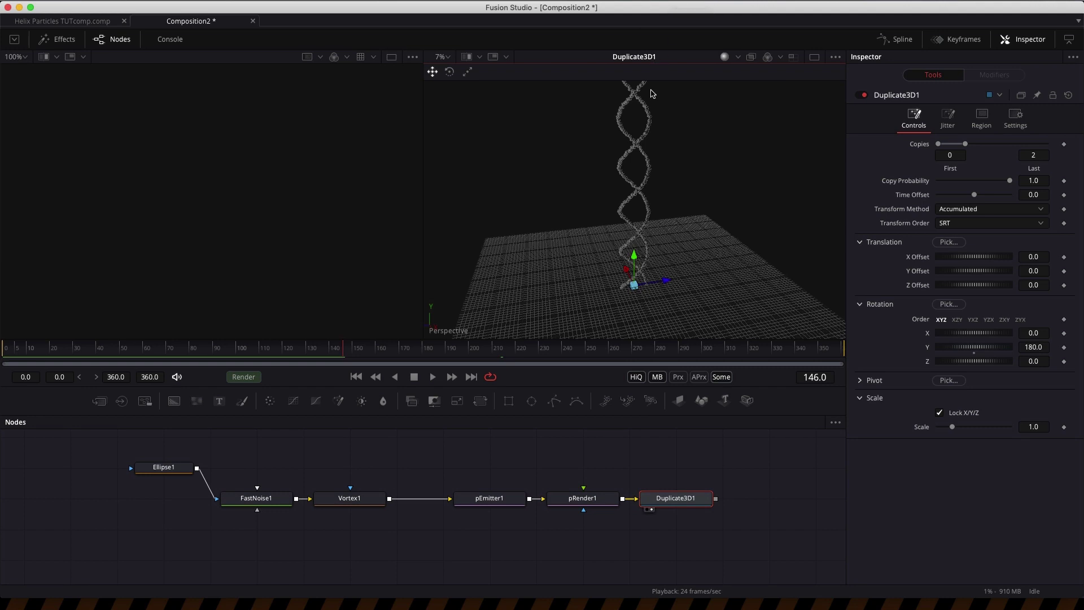
left_click(367, 541)
right_click(351, 533)
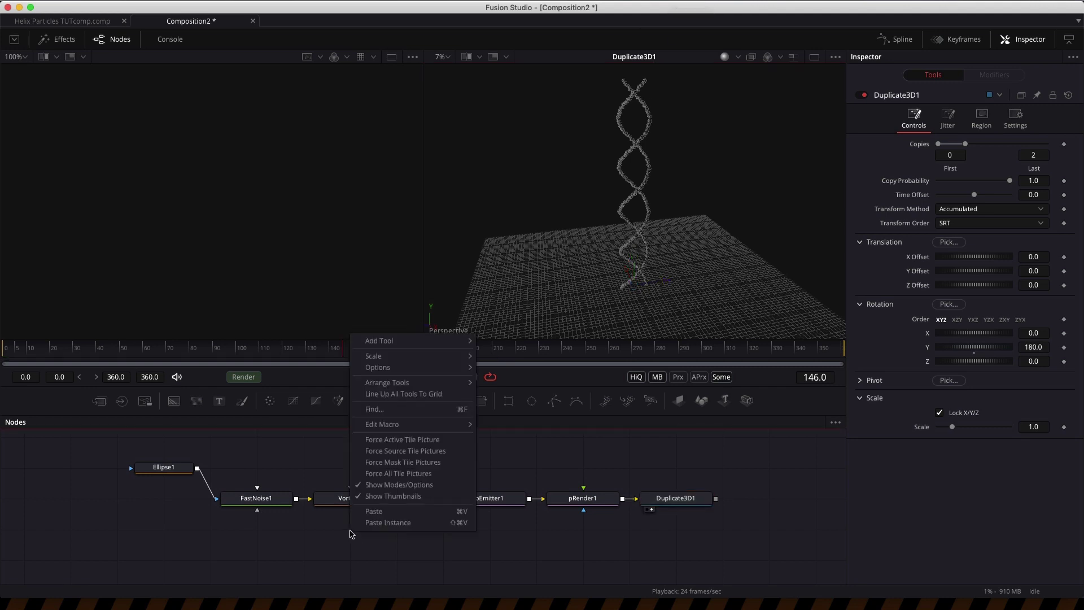
key("shift+space")
type("pem")
key("Return")
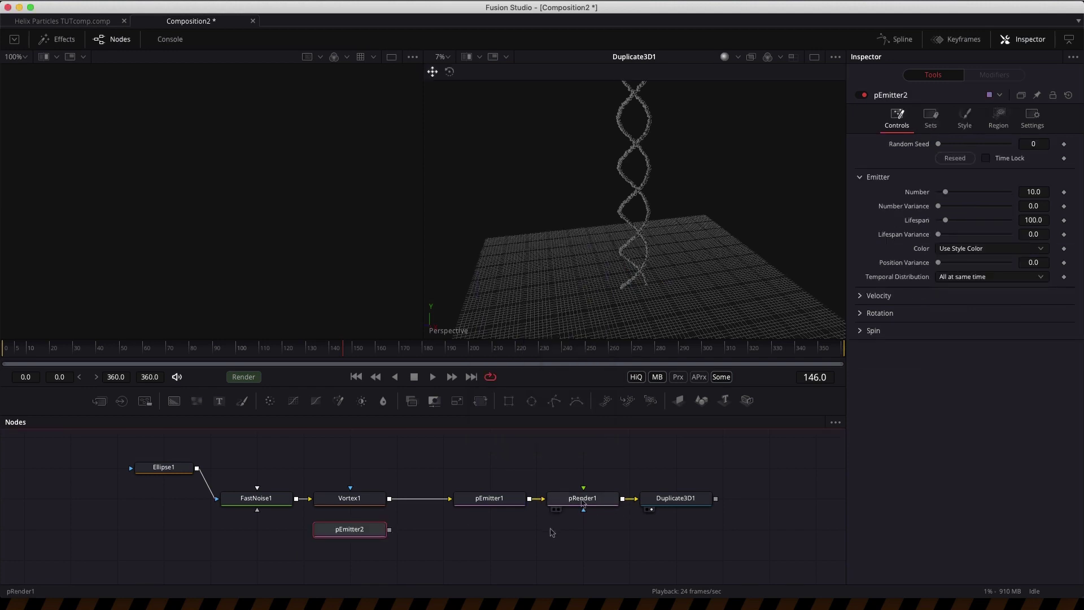
Duplicate pRender1 beside pEmitter2 and connect pEmitter2's output to the copied render node
left_click(584, 498)
key("ctrl+c")
key("ctrl+v")
left_click_drag(389, 530, 489, 530)
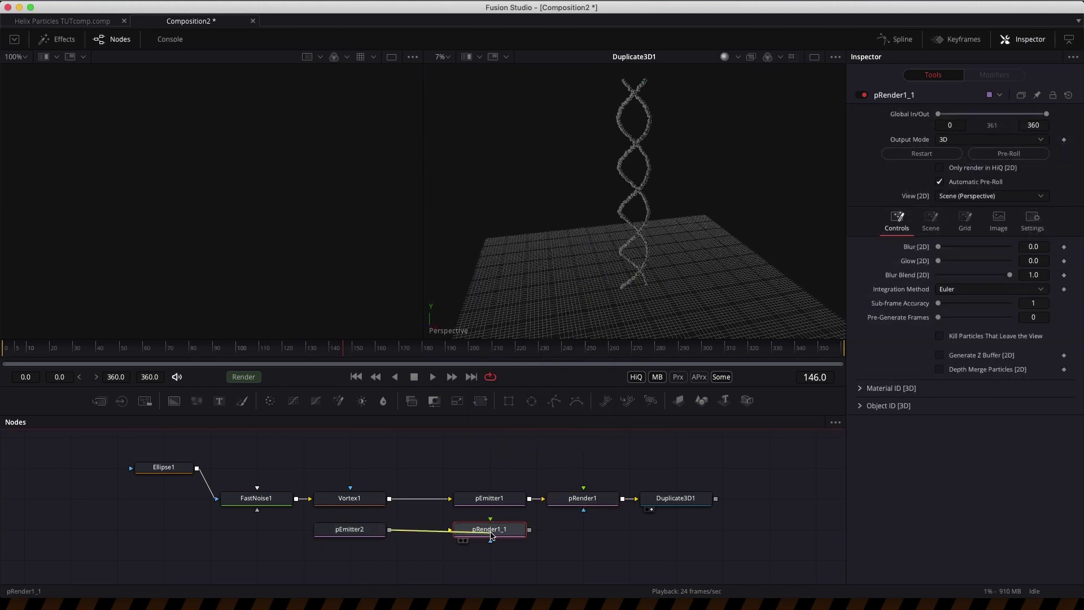
Set pEmitter2's particle style to Bitmap and connect FastNoise1 as its style bitmap
left_click(361, 535)
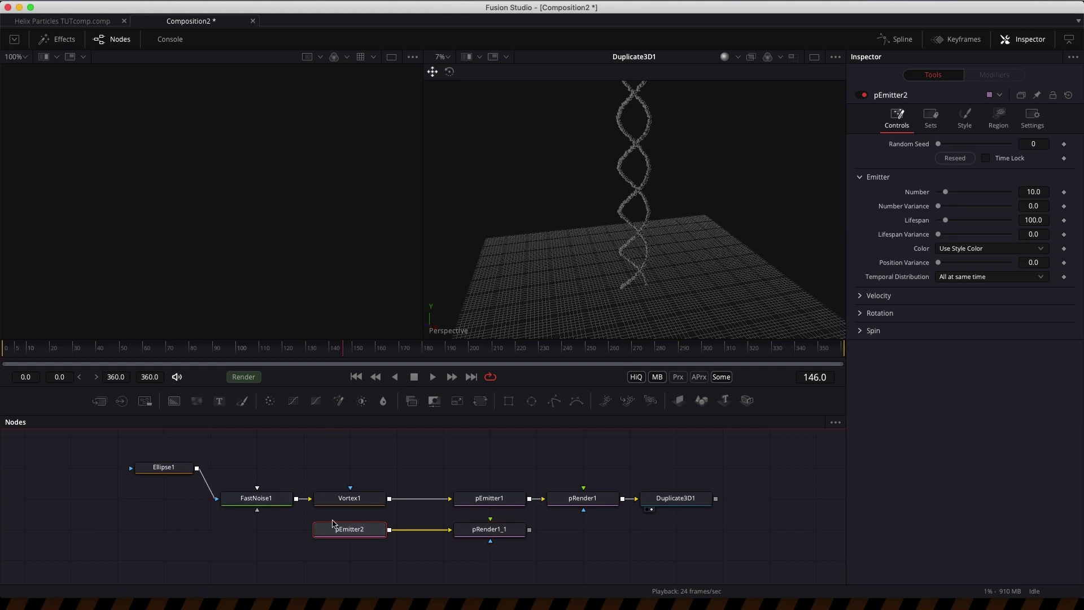
left_click(966, 116)
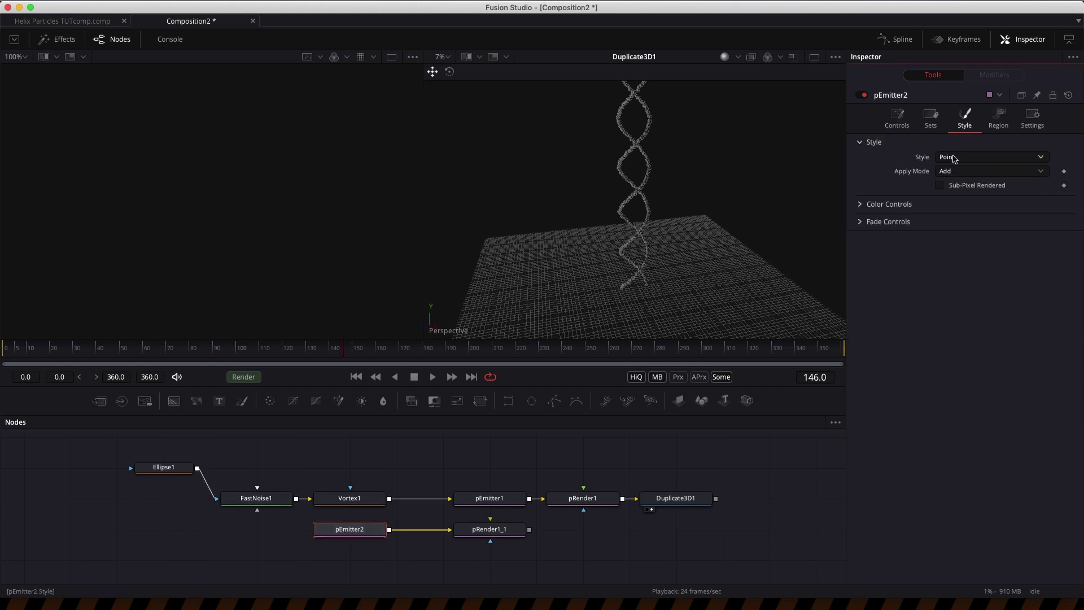
left_click(954, 158)
left_click(953, 170)
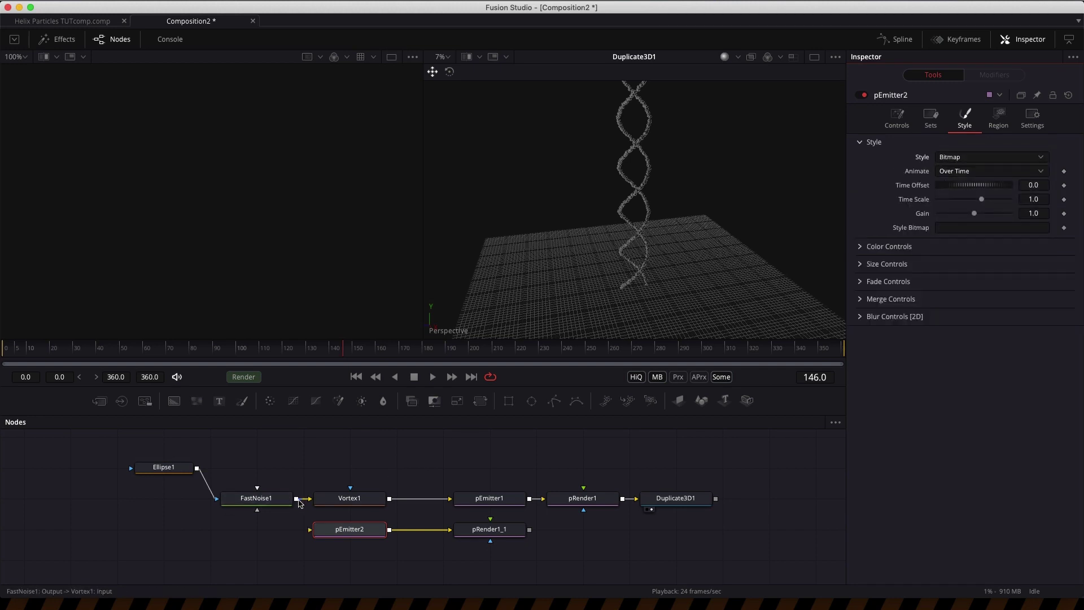
left_click_drag(289, 497, 344, 532)
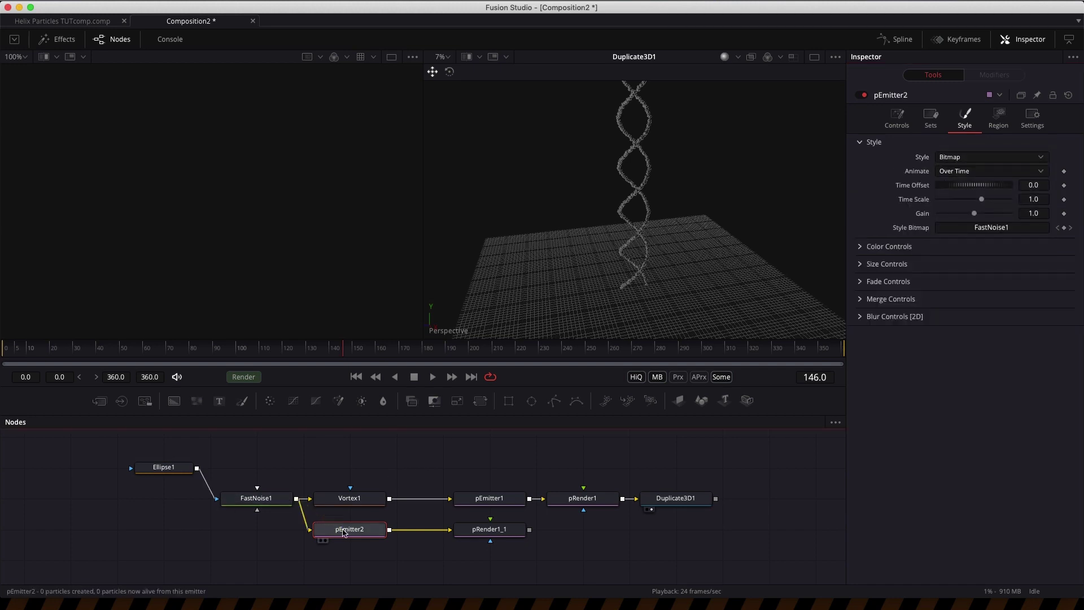
Set pEmitter2's particle Lifespan to 1000
left_click(897, 115)
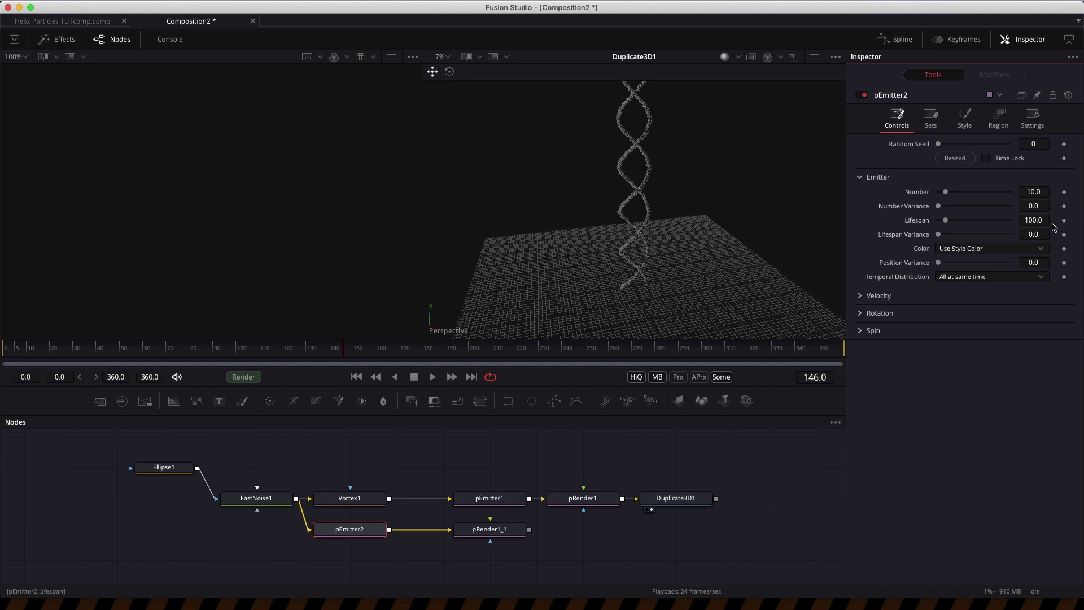
left_click(1046, 221)
type("1")
key("Tab")
Drive pEmitter2's Number with the expression iif(time<30, 1, 0)
left_click(1044, 191)
right_click(920, 193)
left_click(939, 323)
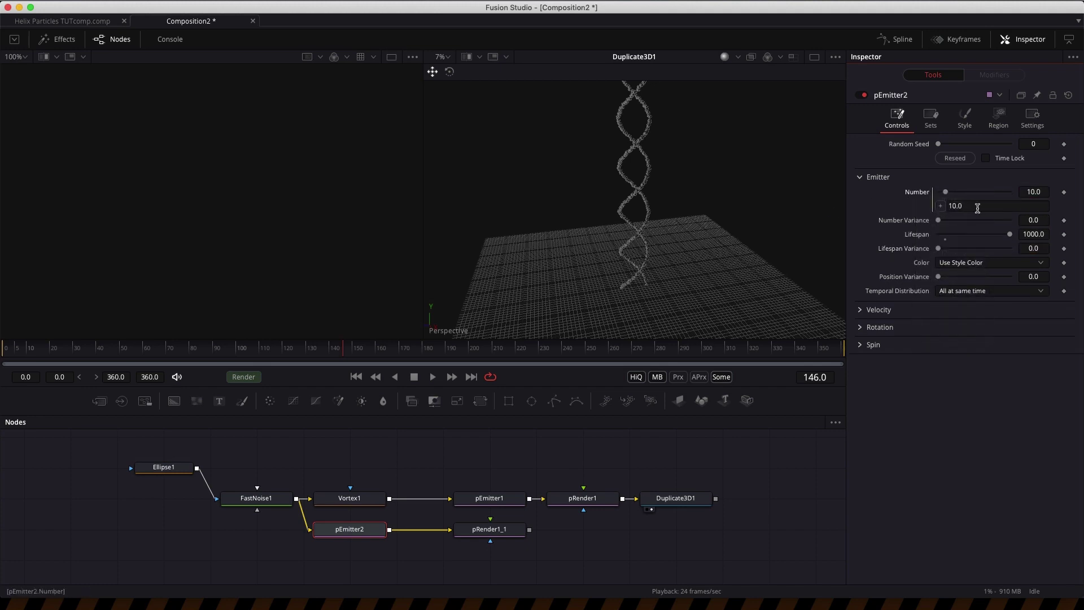
left_click(977, 208)
double_click(979, 208)
type("iif(time<30, 1,")
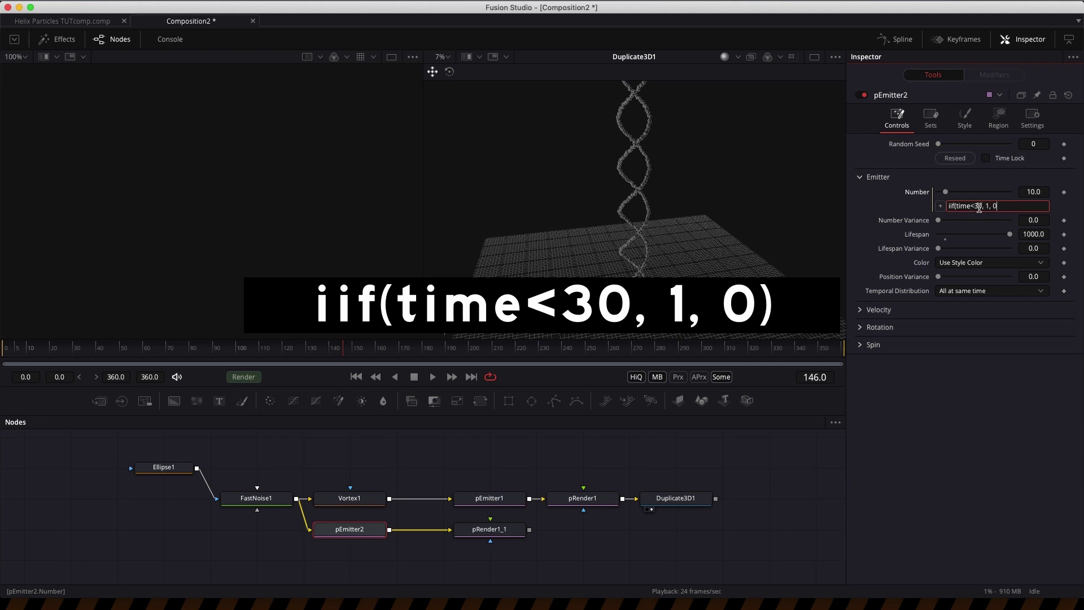
type("0)")
key("Tab")
key("Escape")
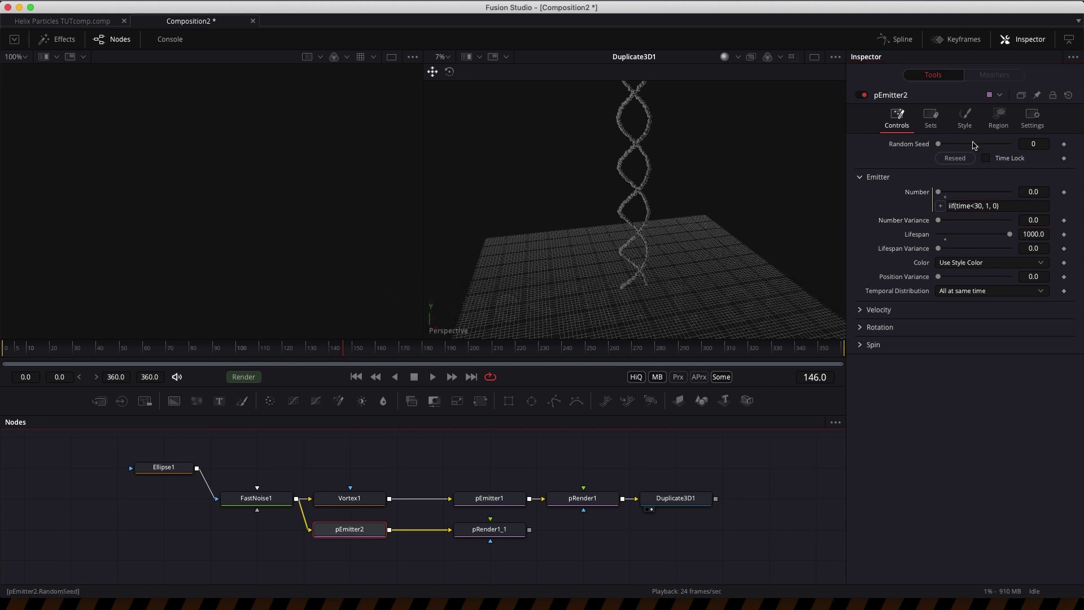
Set pEmitter2's particle Size Variance to 0.1
left_click(968, 116)
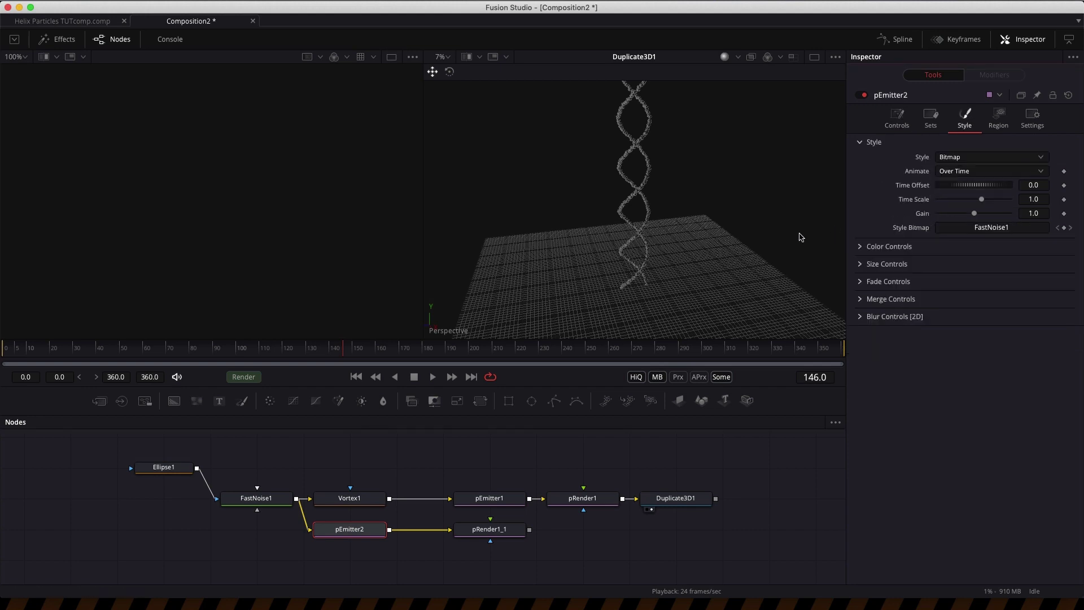
left_click(860, 264)
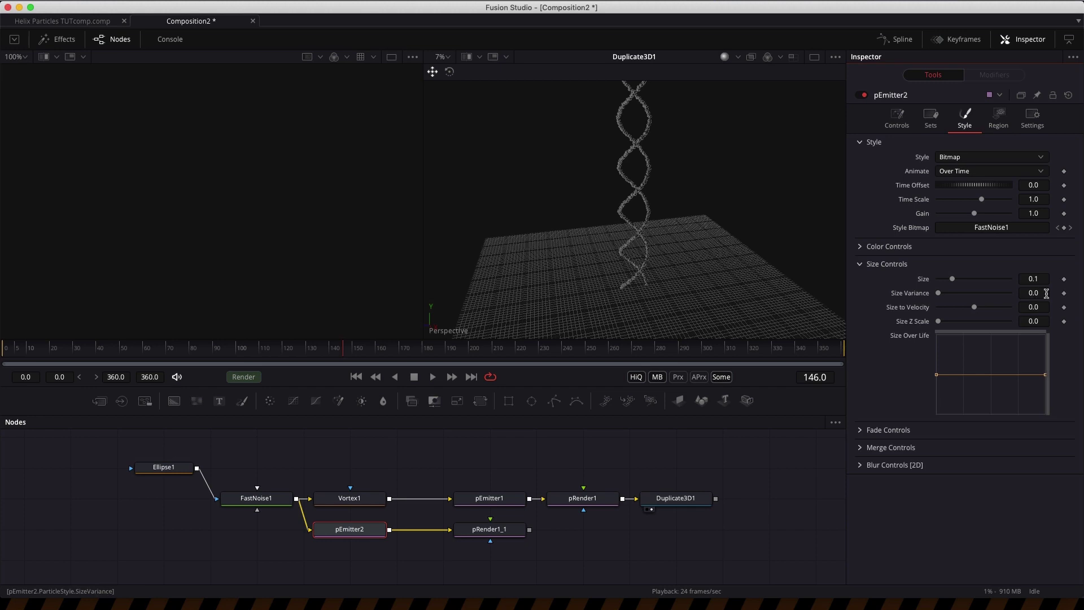
left_click(1045, 294)
key("Tab")
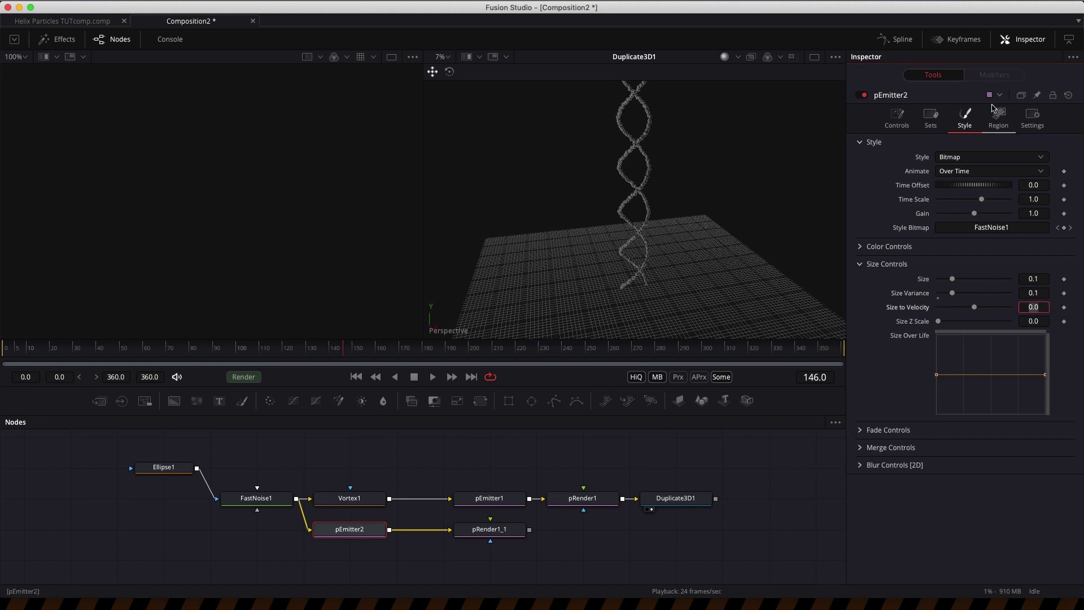
Set the size of pEmitter2's sphere region to 0.01
left_click(998, 117)
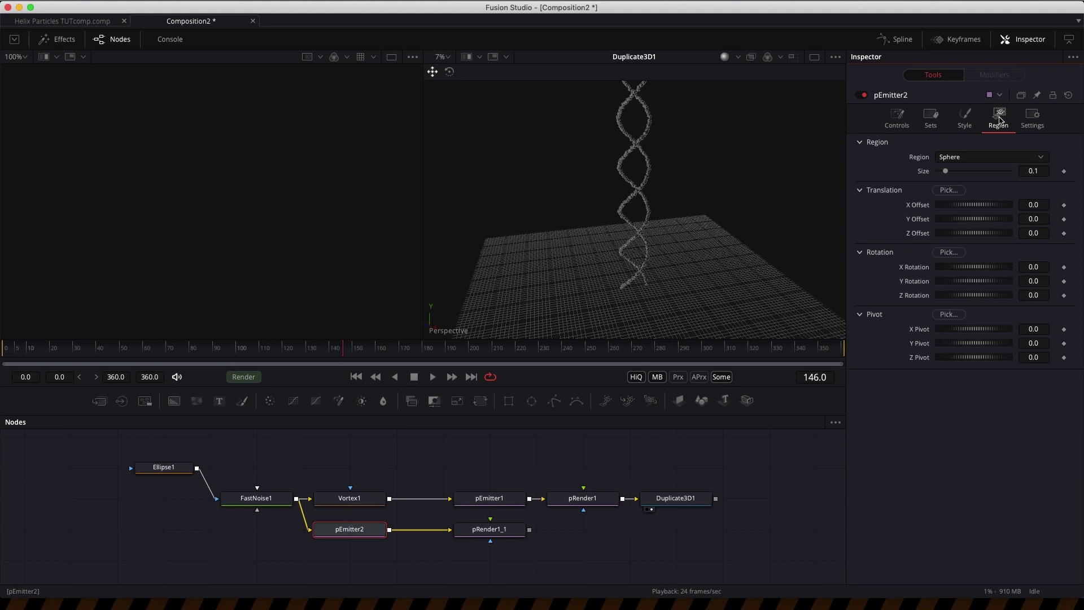
left_click(1043, 171)
key("Tab")
Drive the Z Offset of pEmitter2's region with the expression (time/15)-1
right_click(915, 234)
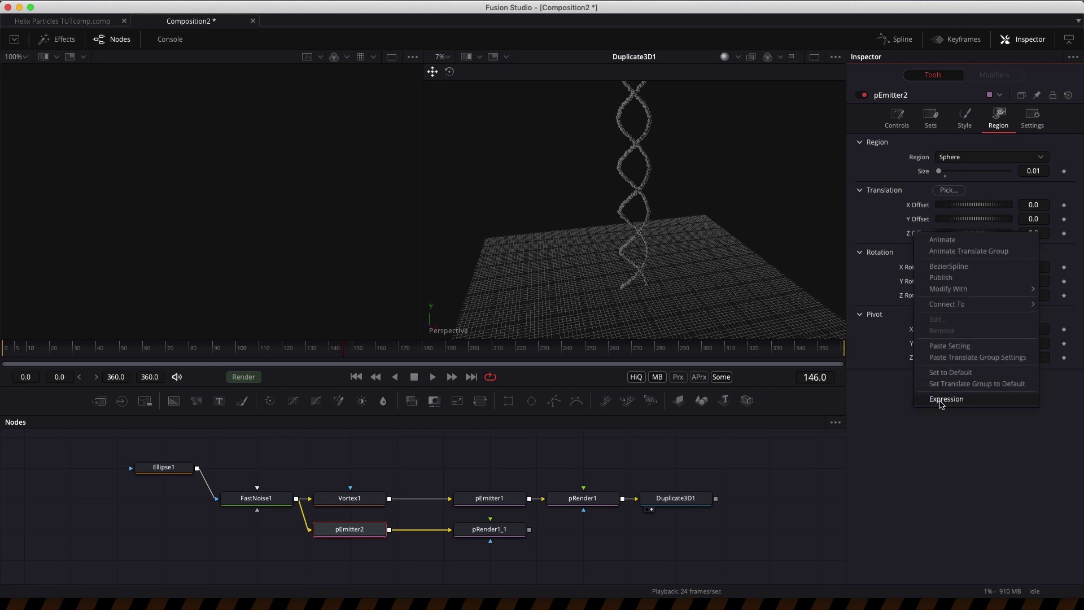
left_click(945, 399)
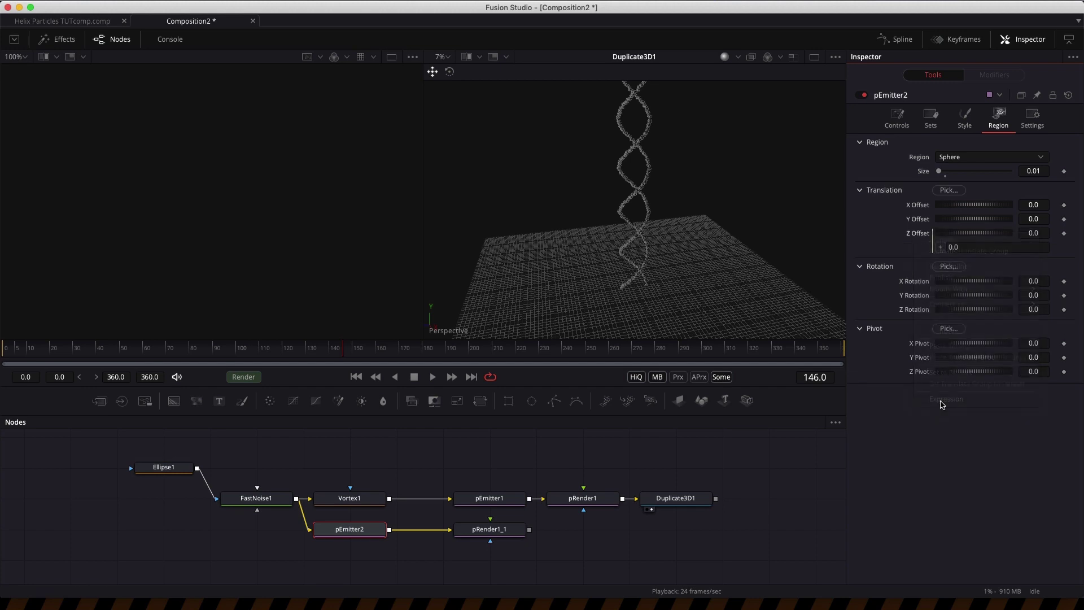
left_click(981, 249)
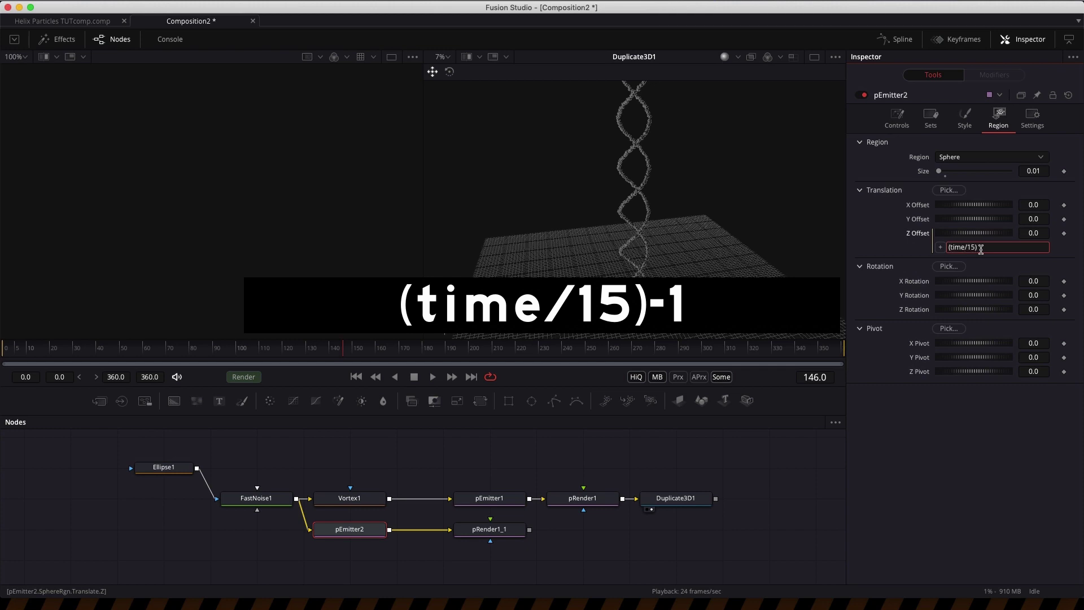
key("Tab")
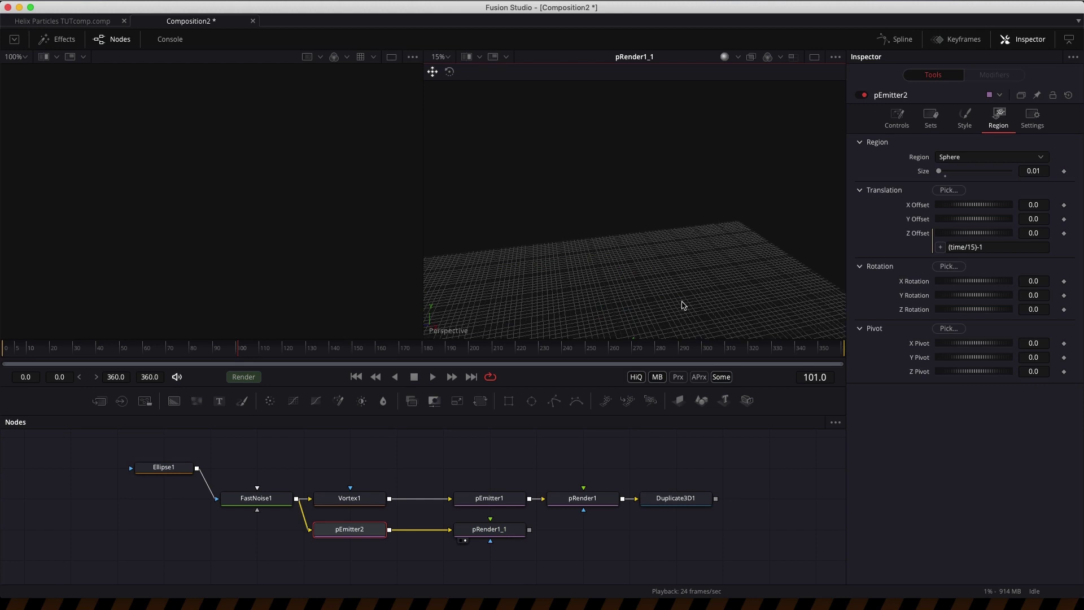
View pRender1_1 in the 3D viewer and play its particle animation from the first frame, stopping it after a while
scroll(683, 300, "up", 5)
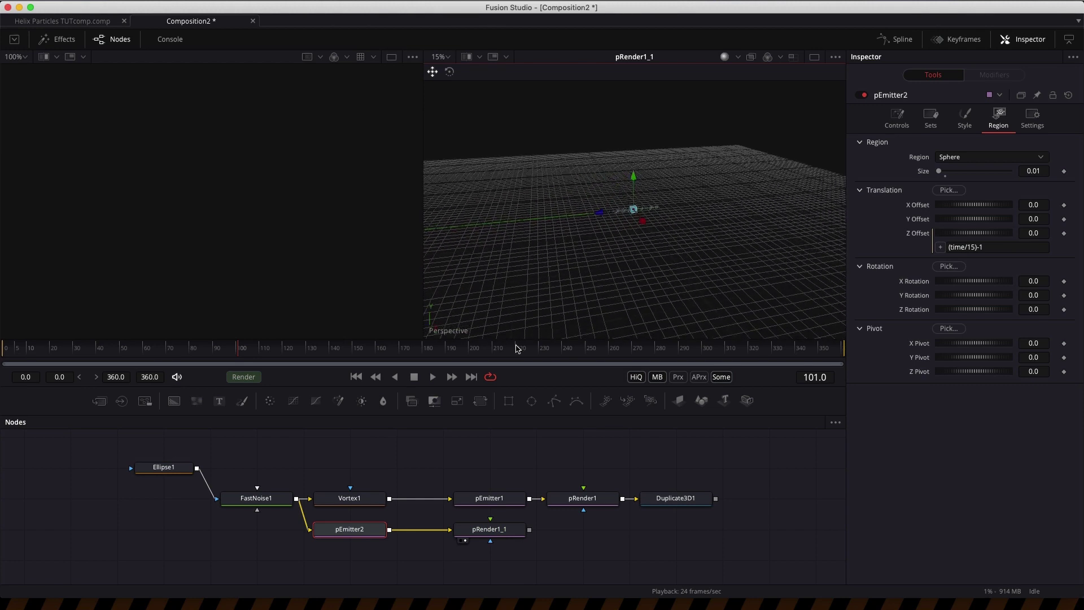
left_click(356, 377)
left_click(433, 376)
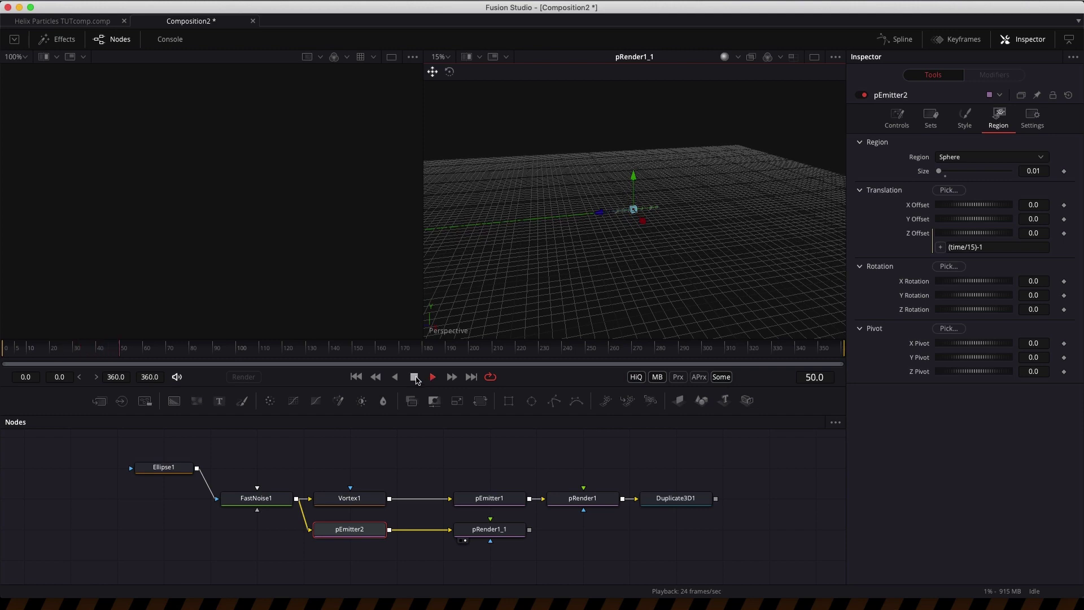
left_click(413, 376)
Add a Merge 3D node after Duplicate3D1, connect pRender1_1 to it, and display the merge in the 3D viewer
left_click(680, 501)
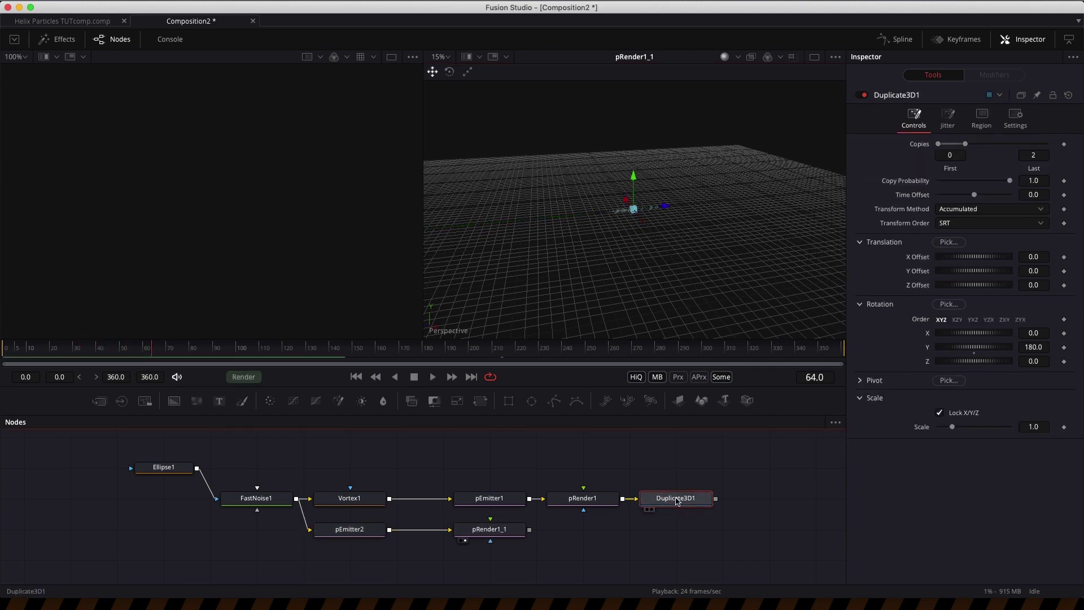
key("shift+space")
type("3gm")
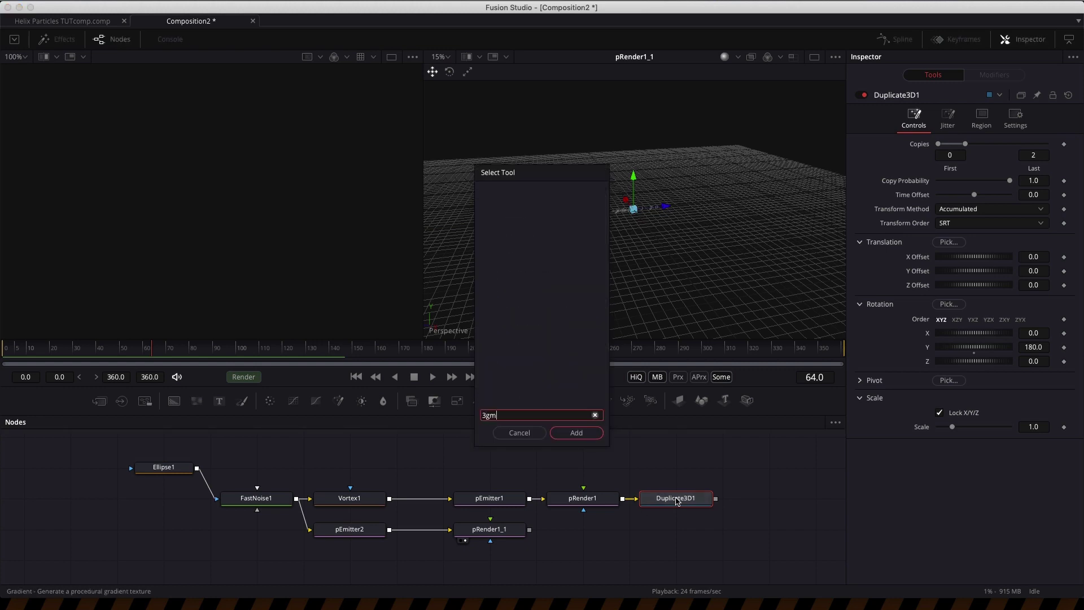
key("Return")
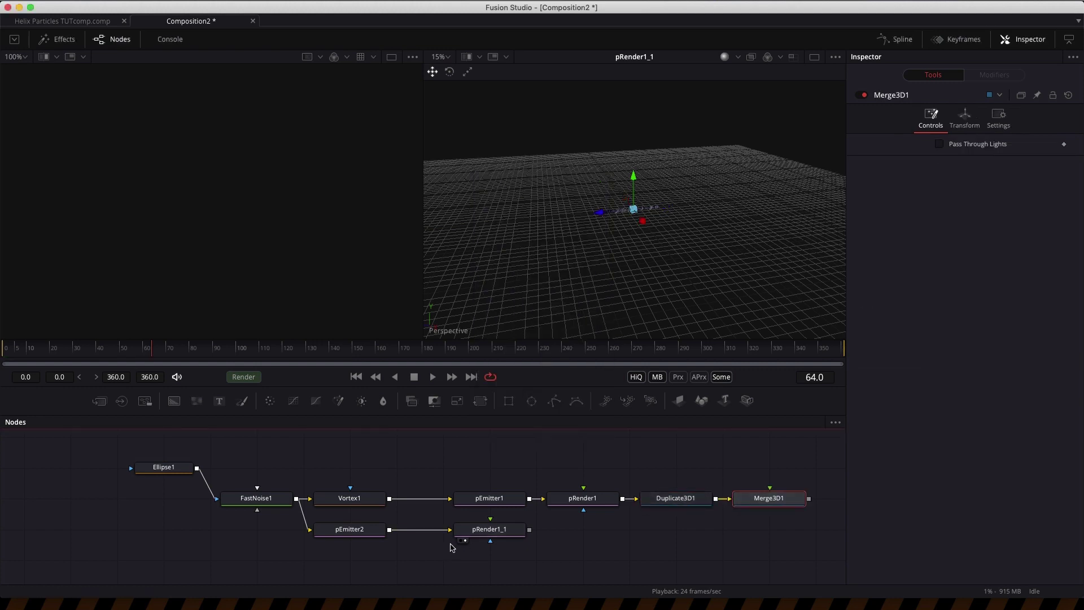
left_click_drag(529, 530, 768, 503)
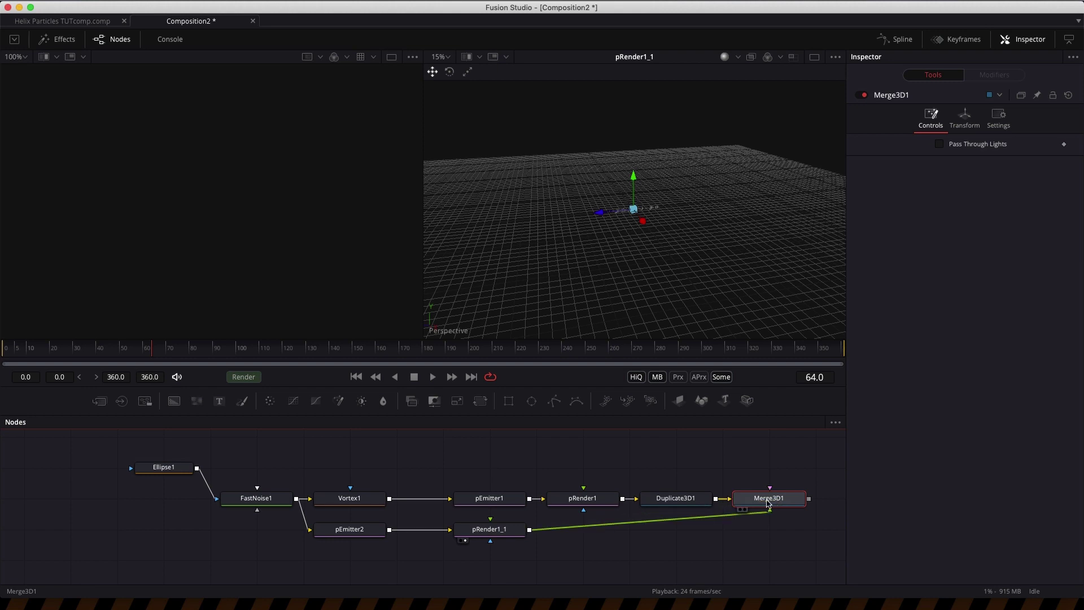
key("2")
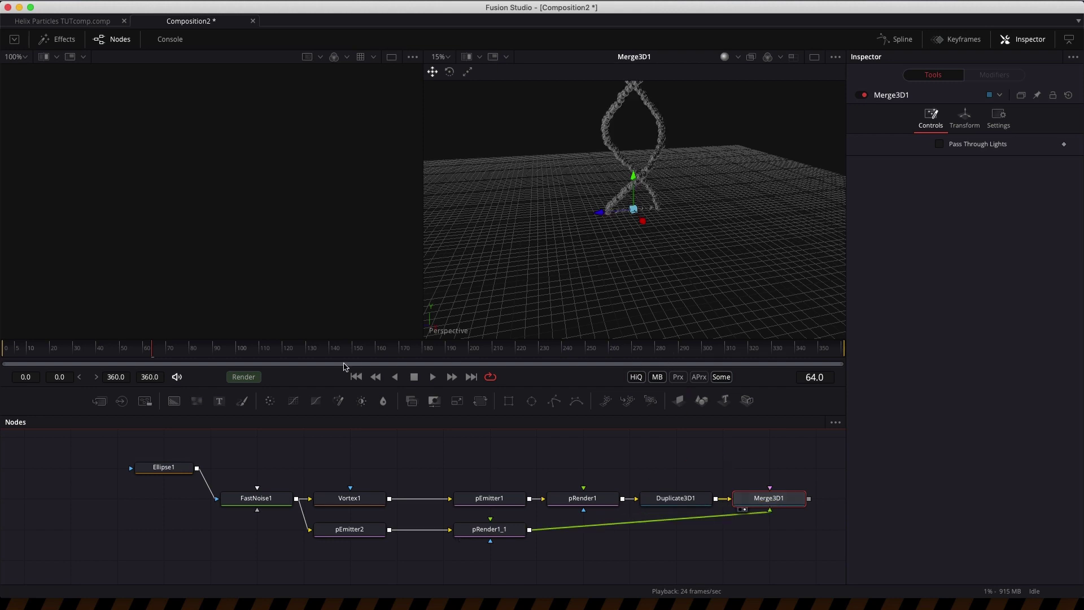
Play the merged helix and rung animation from the first frame, then stop playback
scroll(641, 242, "up", 5)
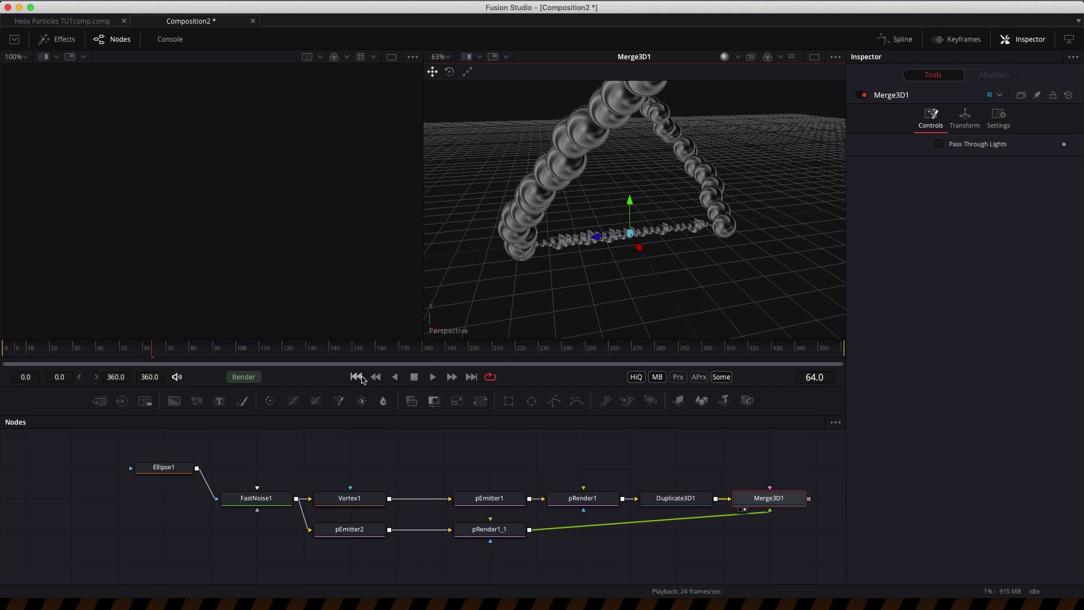
left_click(357, 377)
left_click(432, 377)
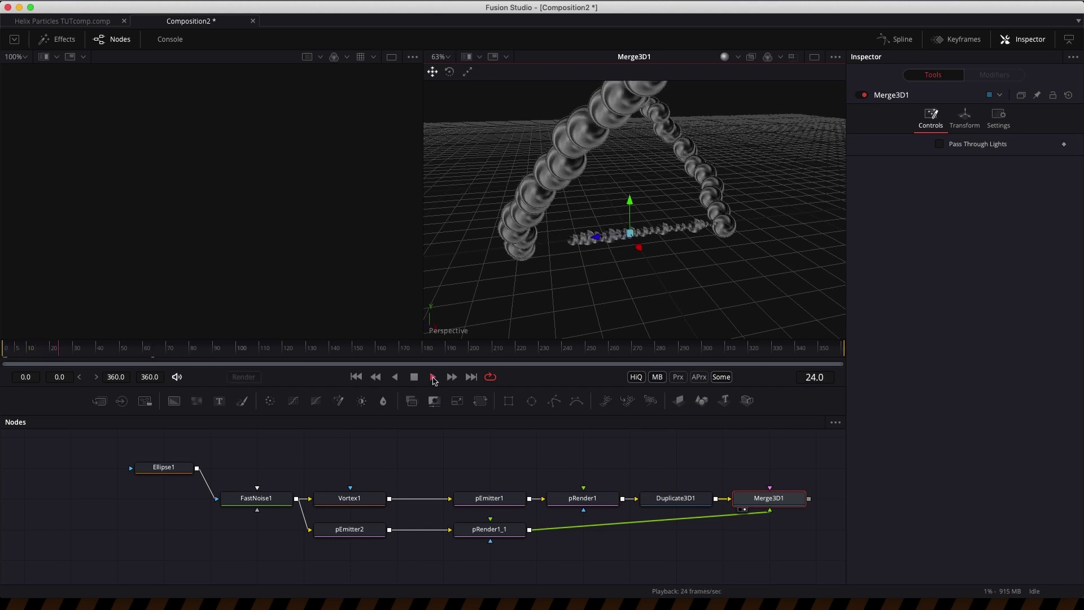
left_click(414, 377)
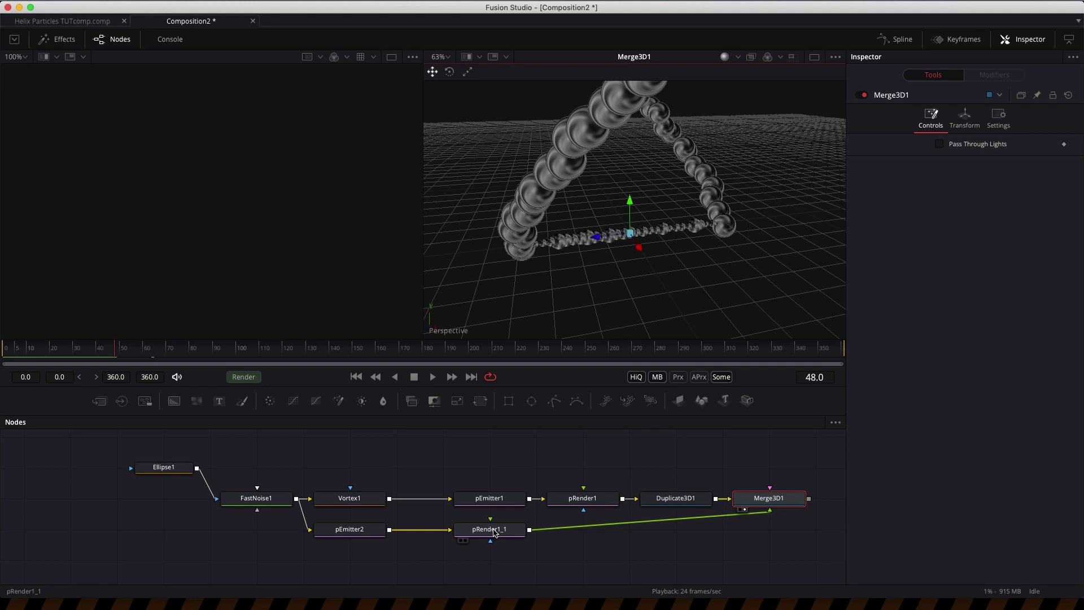
Add a Duplicate 3D node between pRender1_1 and Merge3D1
left_click(498, 534)
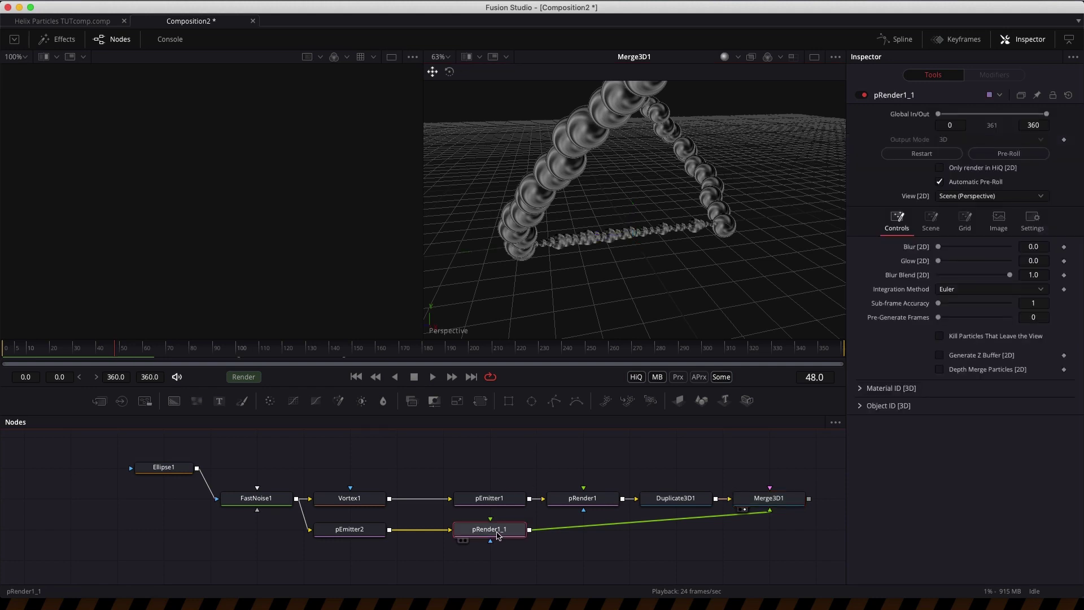
key("shift+space")
type("du")
key("Down")
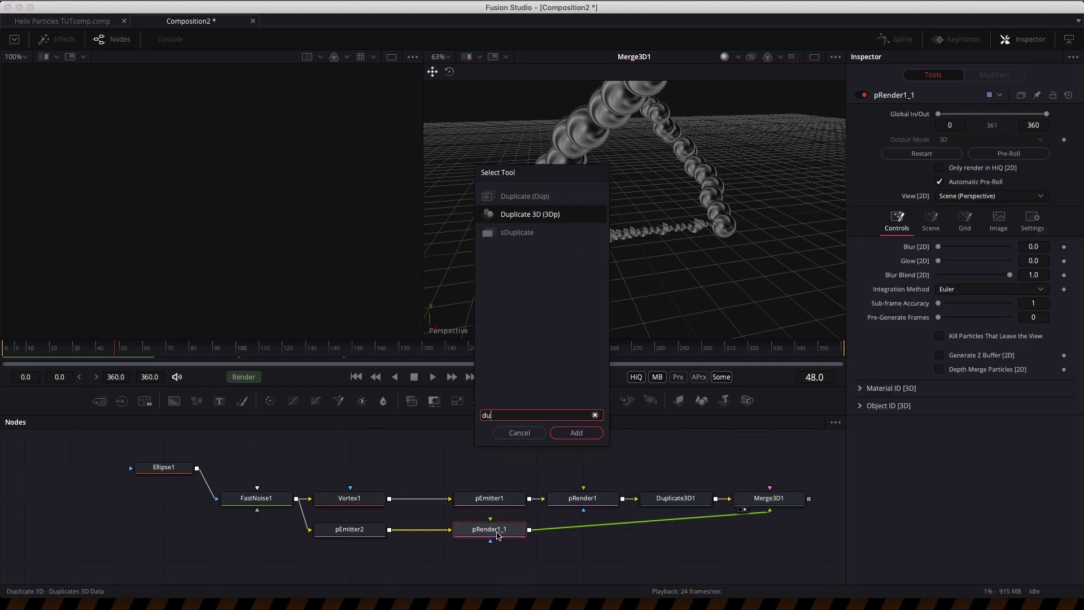
key("Return")
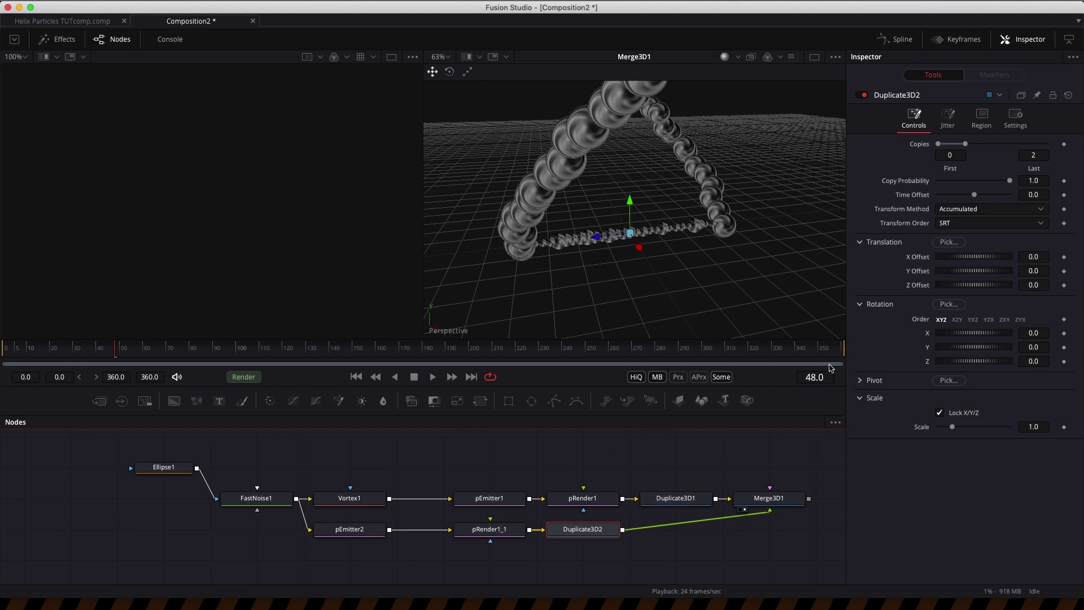
Set Duplicate3D2's last copy to 37, its Time Offset to -5 and its Y Offset to 0.5
left_click(1043, 156)
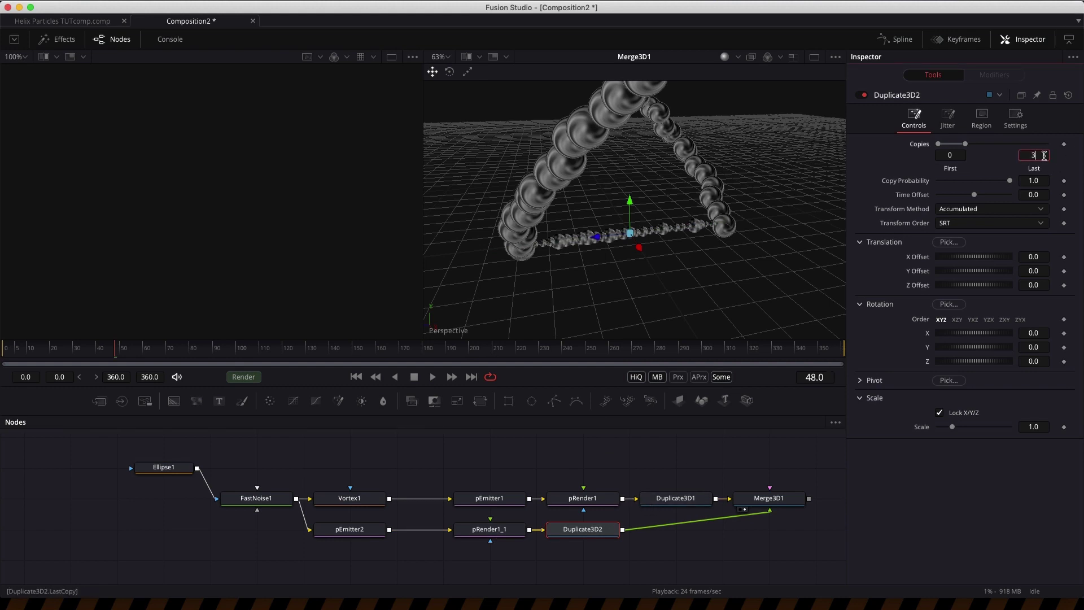
key("Tab")
left_click(1045, 196)
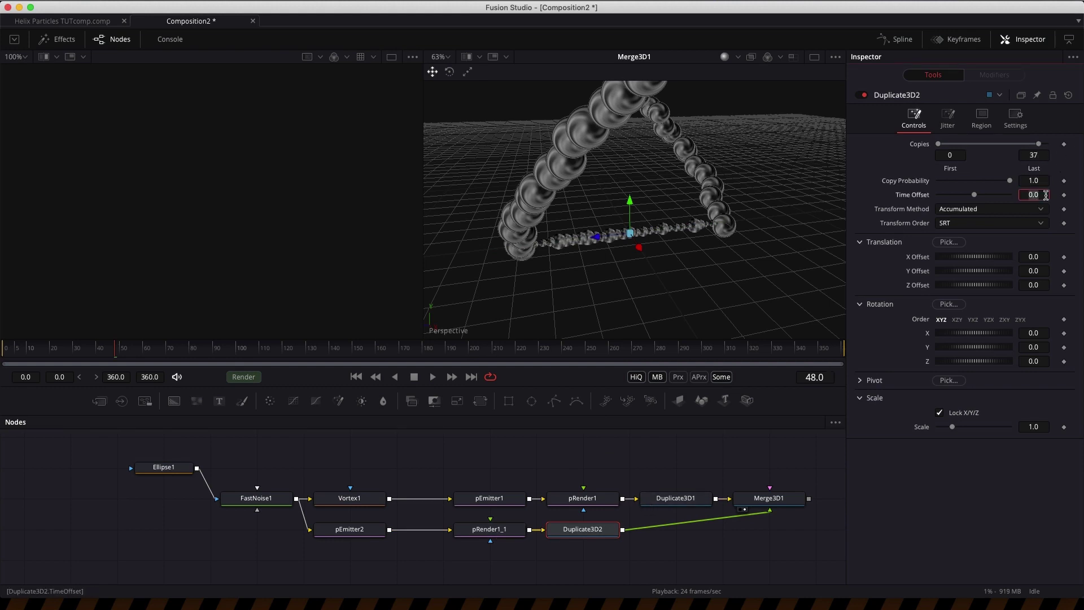
type("-5")
key("Tab")
left_click(1047, 270)
type(".5")
key("Tab")
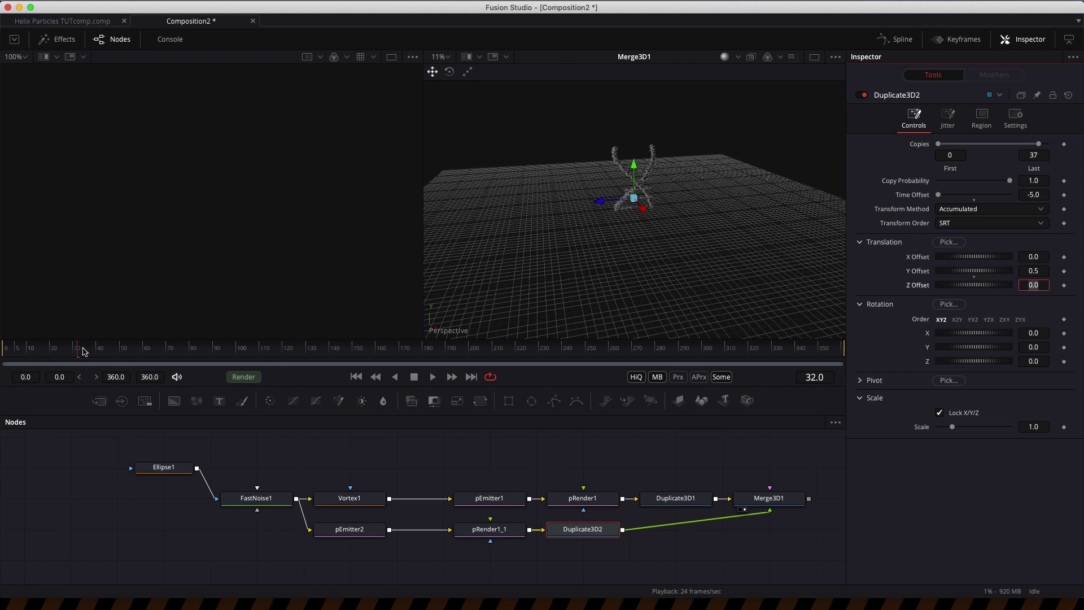
Check the rungs further along the timeline and set Duplicate3D2's Y rotation to -151.25
left_click_drag(84, 351, 193, 361)
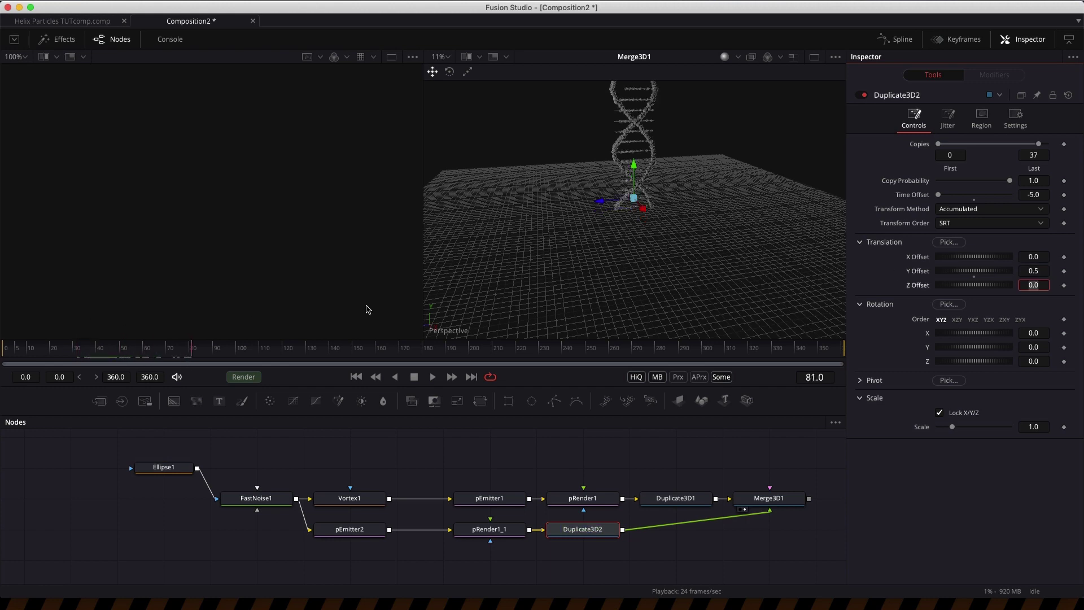
scroll(542, 243, "up", 3)
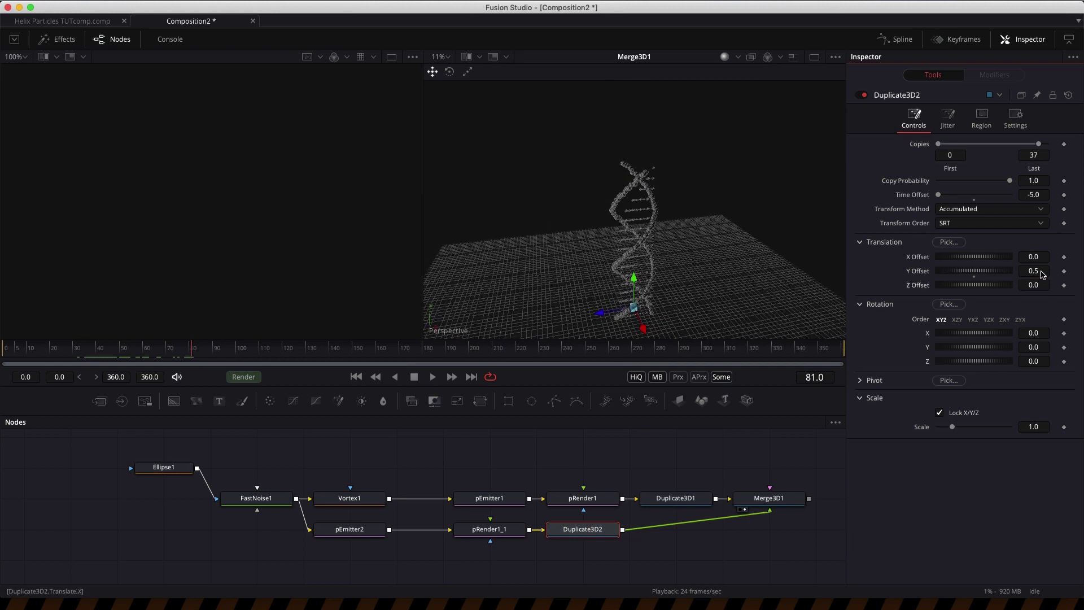
left_click(1046, 349)
type("-151.25")
key("Tab")
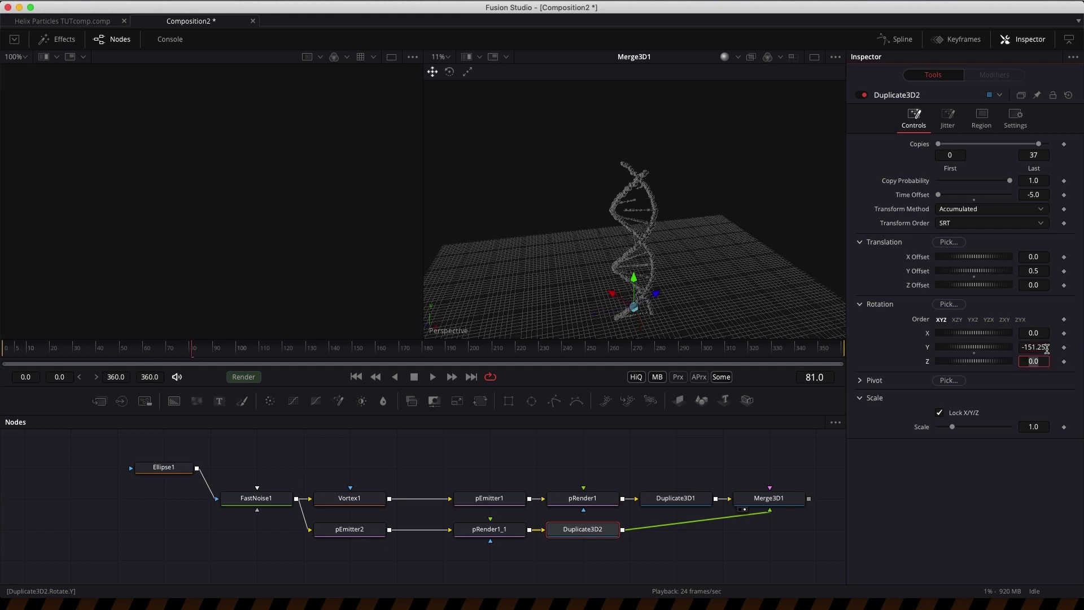
Play the helix with its duplicated rungs, viewing it closer and then as a whole, and stop playback
left_click_drag(168, 353, 427, 367)
left_click(431, 376)
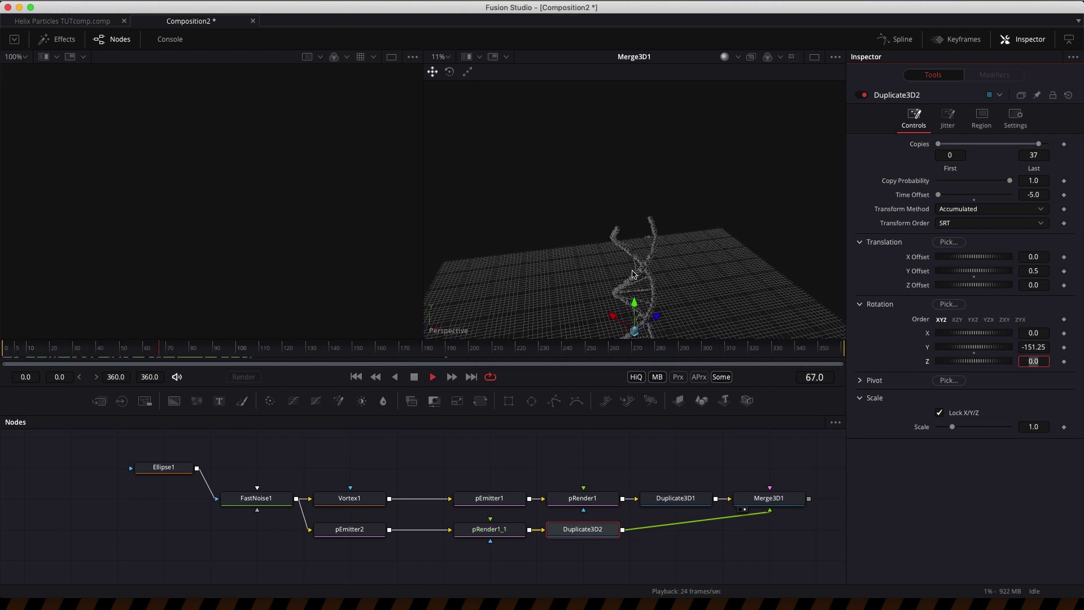
type("-=")
left_click(757, 235)
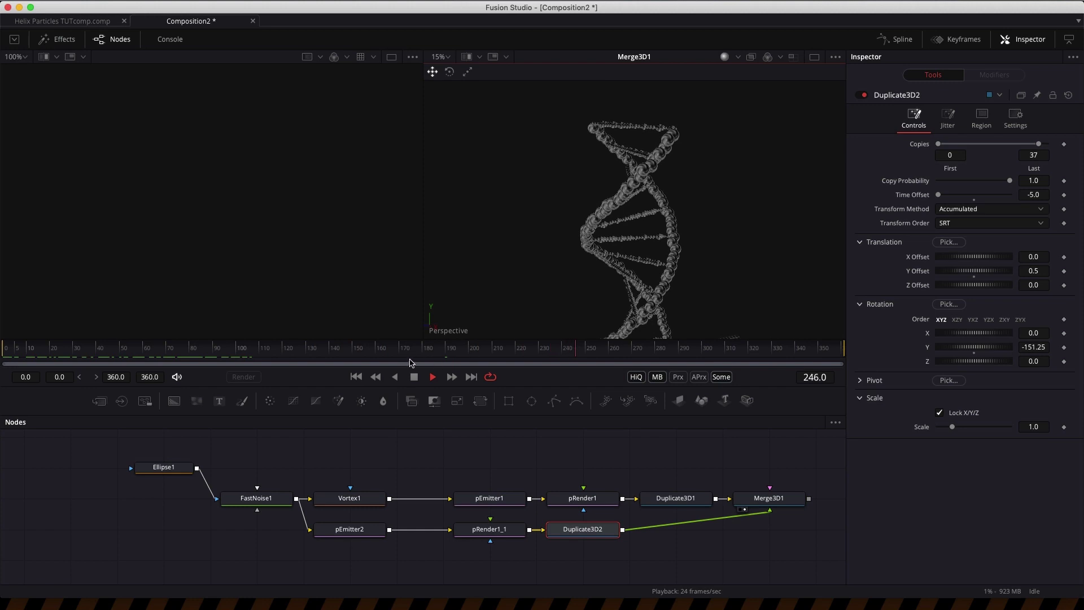
key("space")
key("ctrl+f")
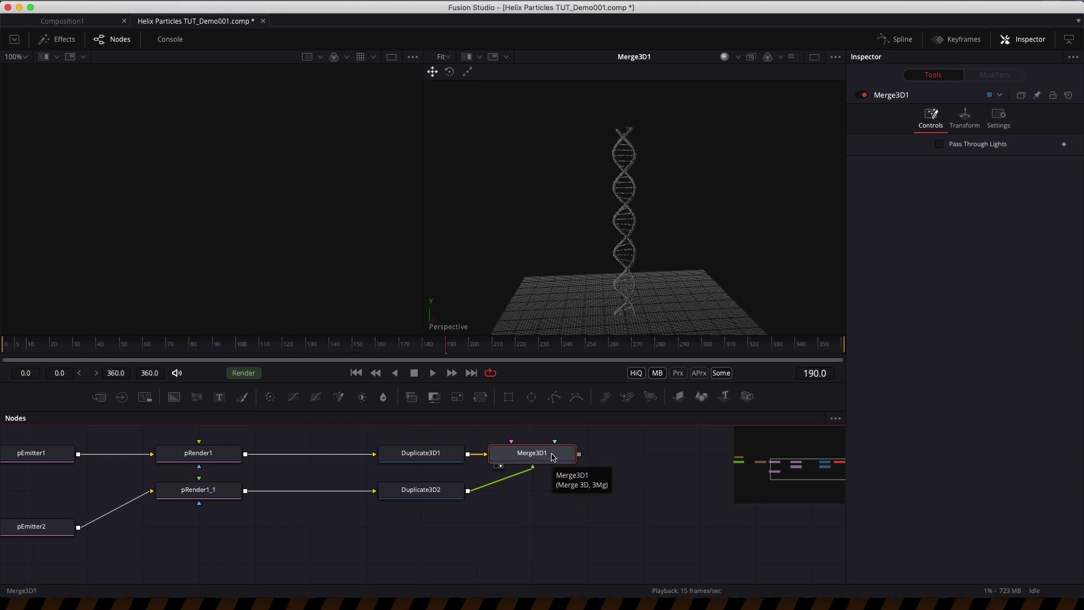
Add a Transform 3D node after Merge3D1
key("shift+space")
type("3xf")
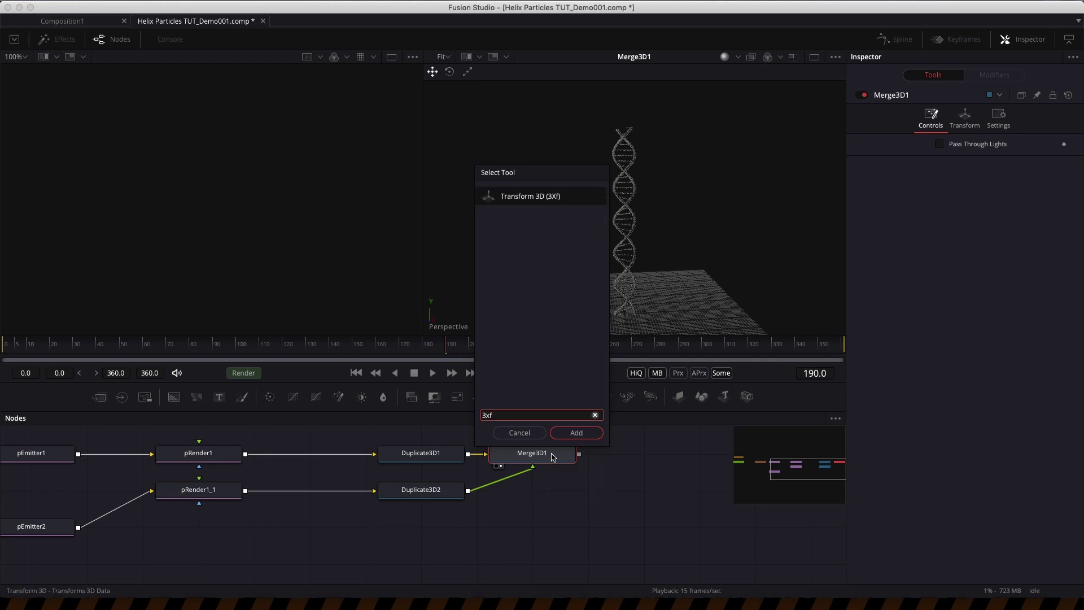
key("Return")
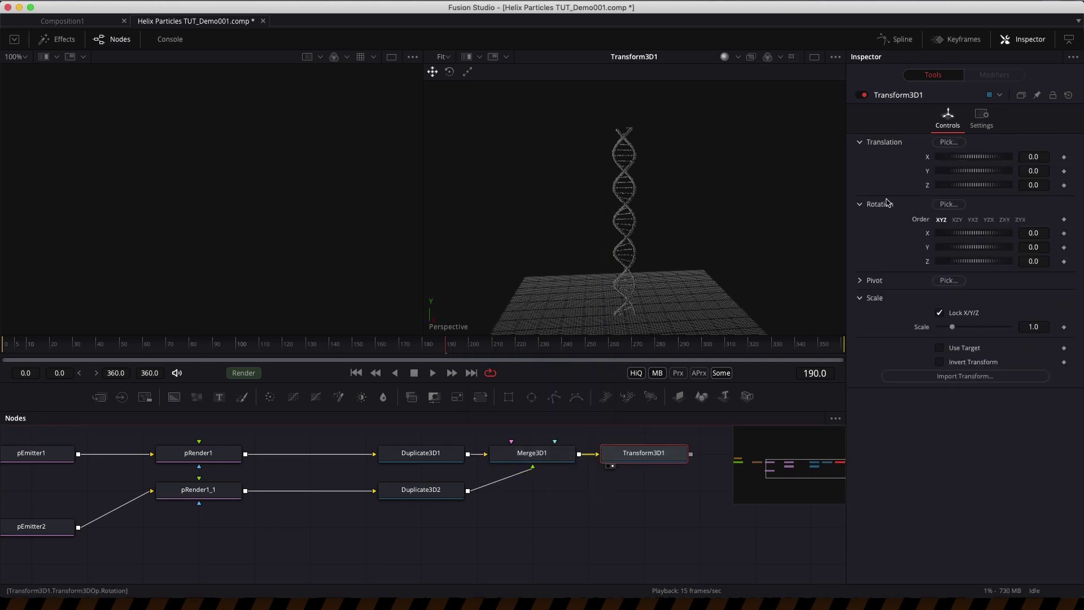
Drive Transform3D1's Y rotation with the expression time/3
right_click(919, 247)
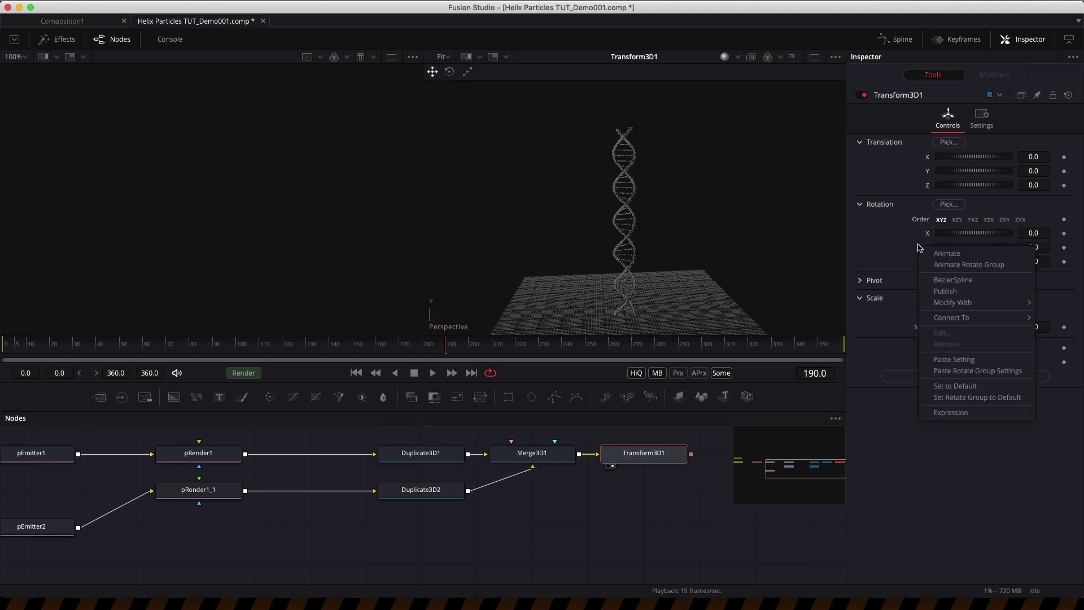
left_click(951, 414)
left_click(982, 262)
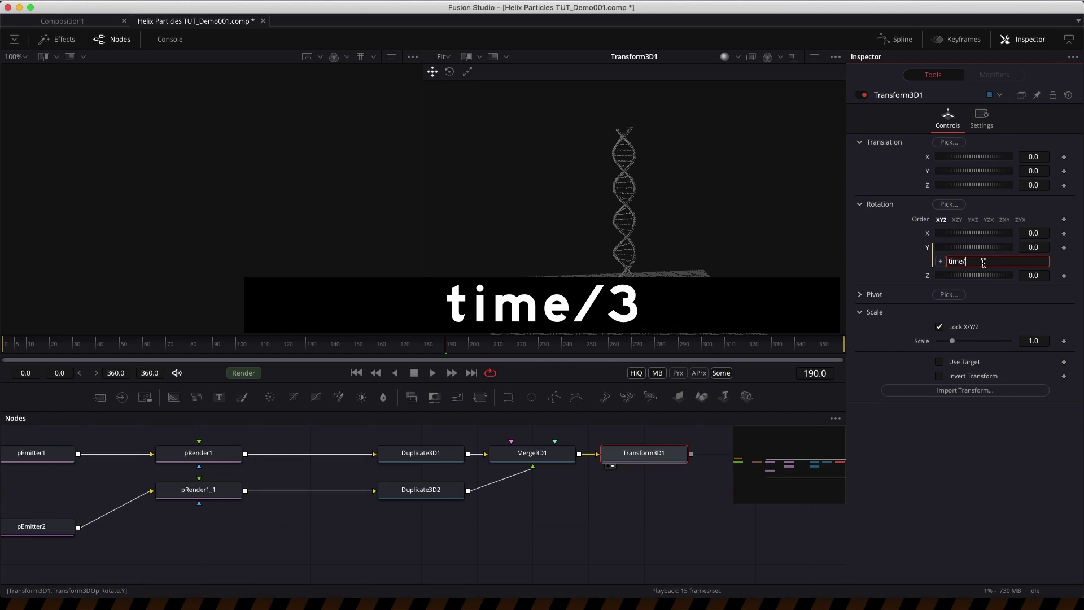
key("Tab")
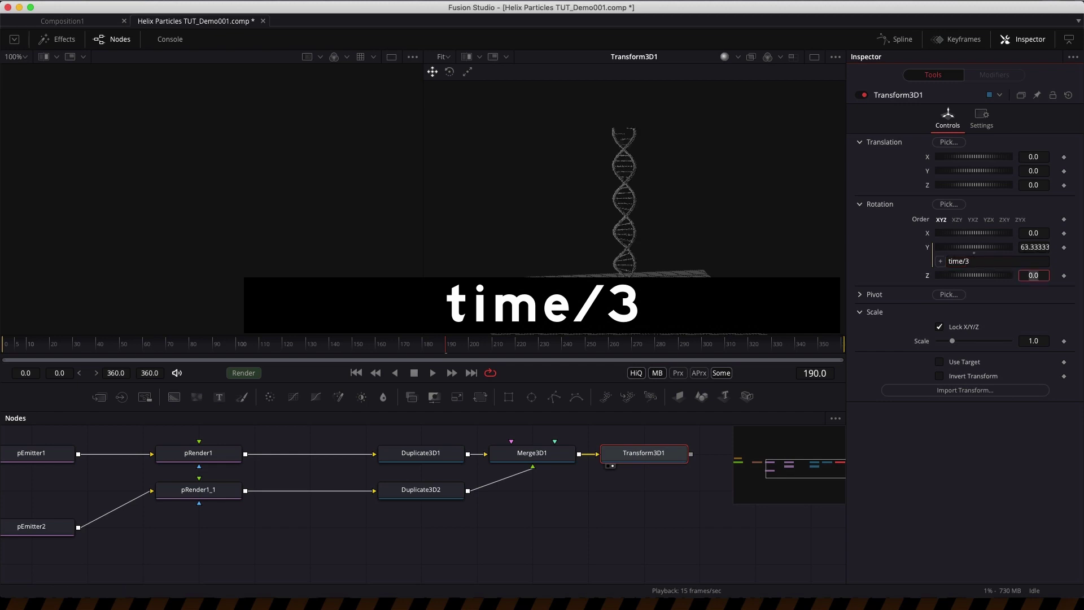
Play the rotating helix from the first frame to check its speed, then stop playback
left_click(355, 373)
key("space")
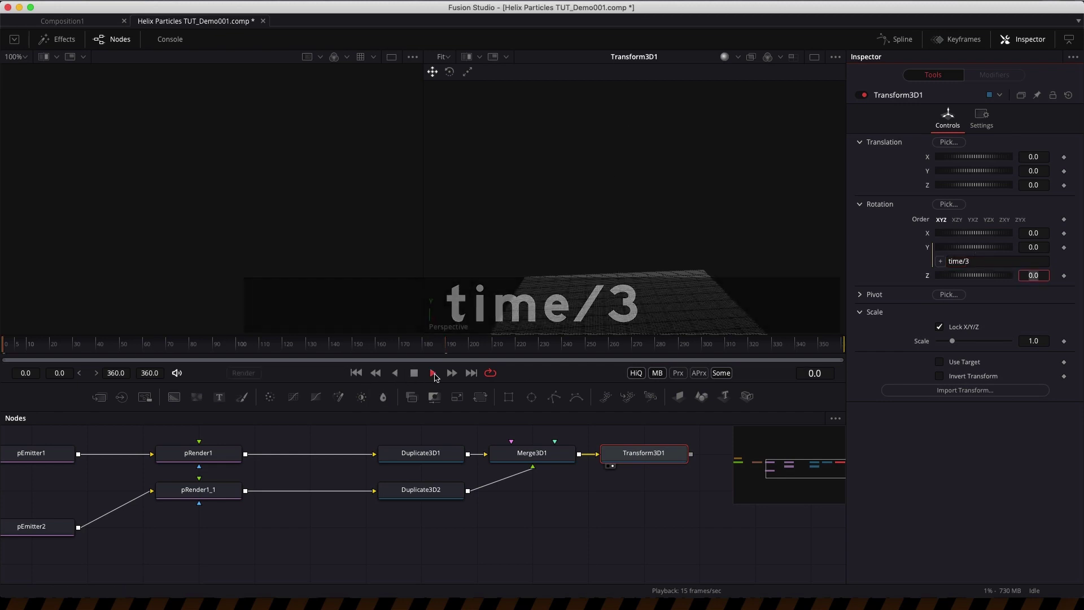
left_click(218, 350)
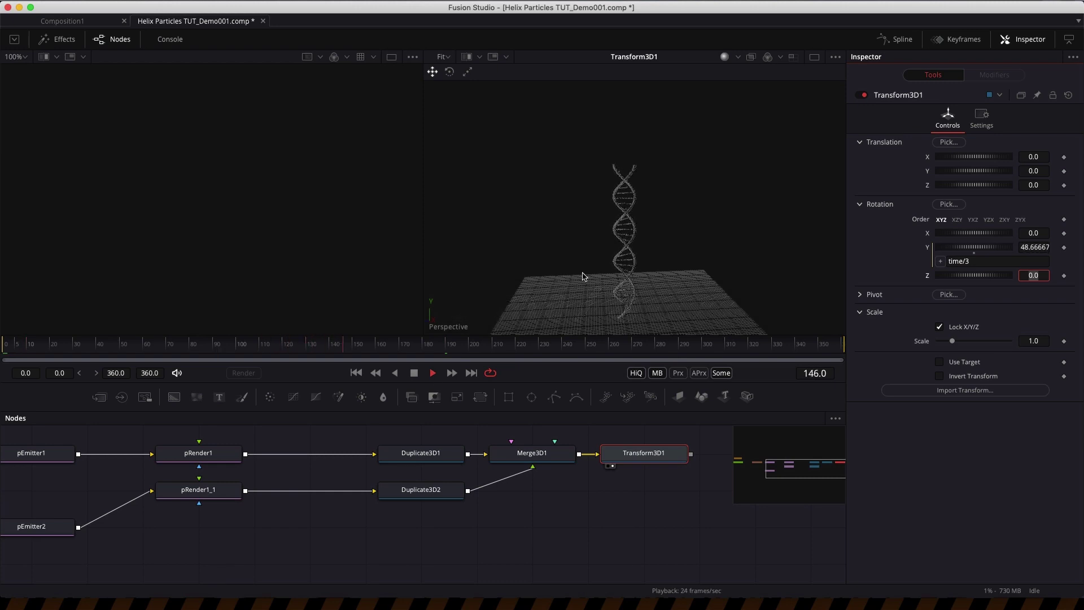
key("space")
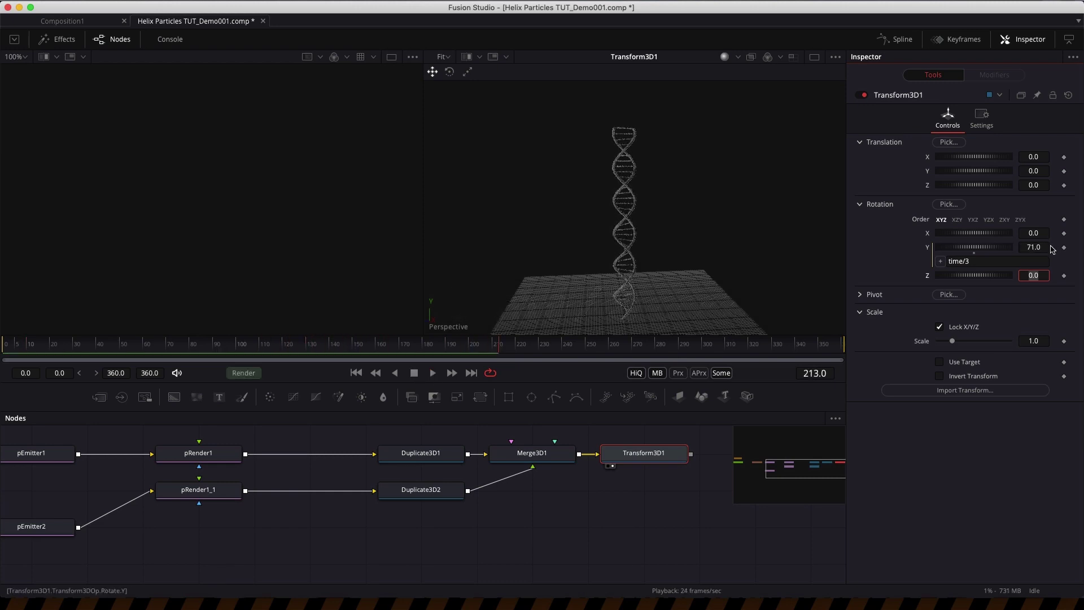
Change Transform3D1's Y rotation expression to time/2
left_click(993, 261)
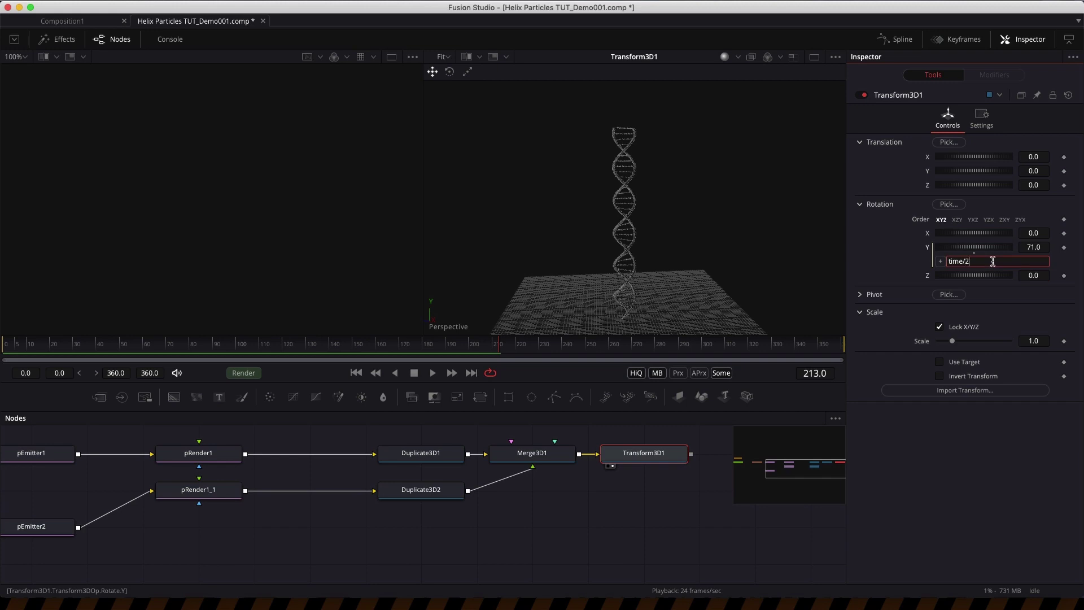
type("2")
key("Tab")
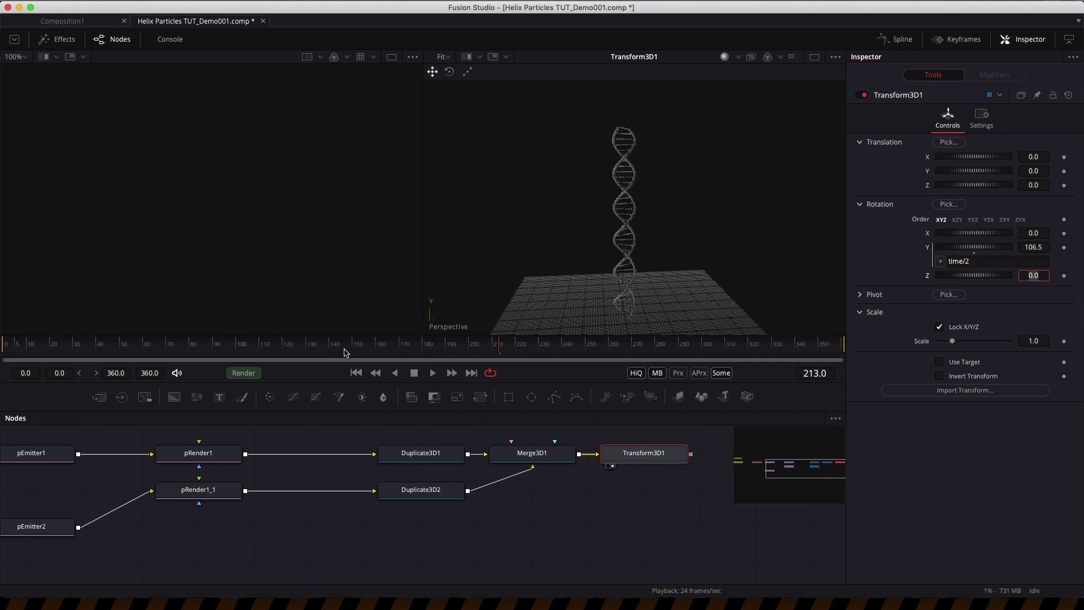
Play the helix from partway along the timeline to check the new rotation speed, then stop
left_click_drag(345, 350, 302, 345)
left_click(432, 373)
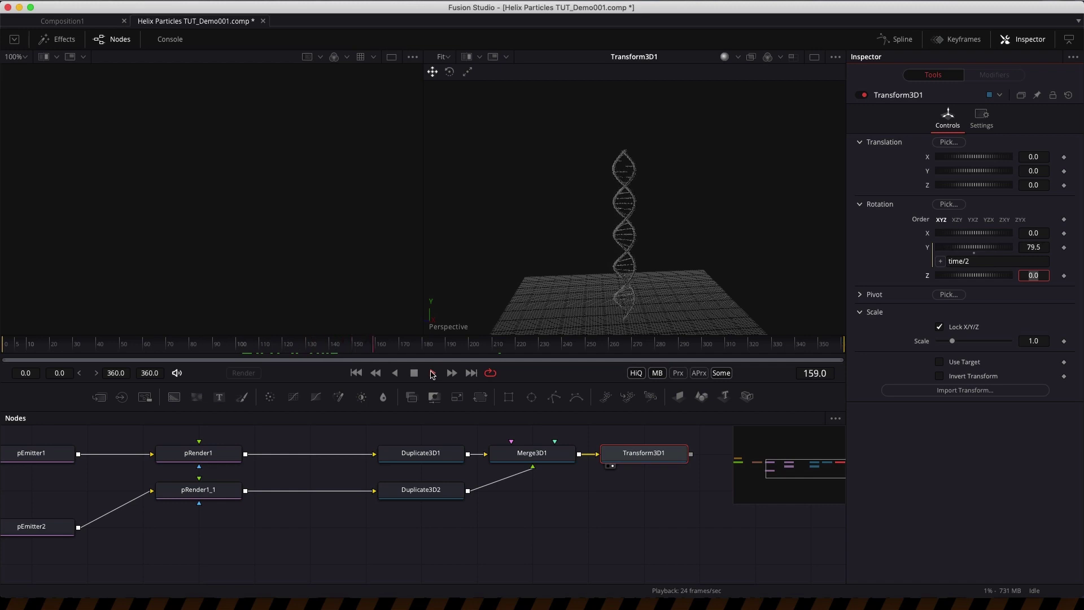
left_click(415, 373)
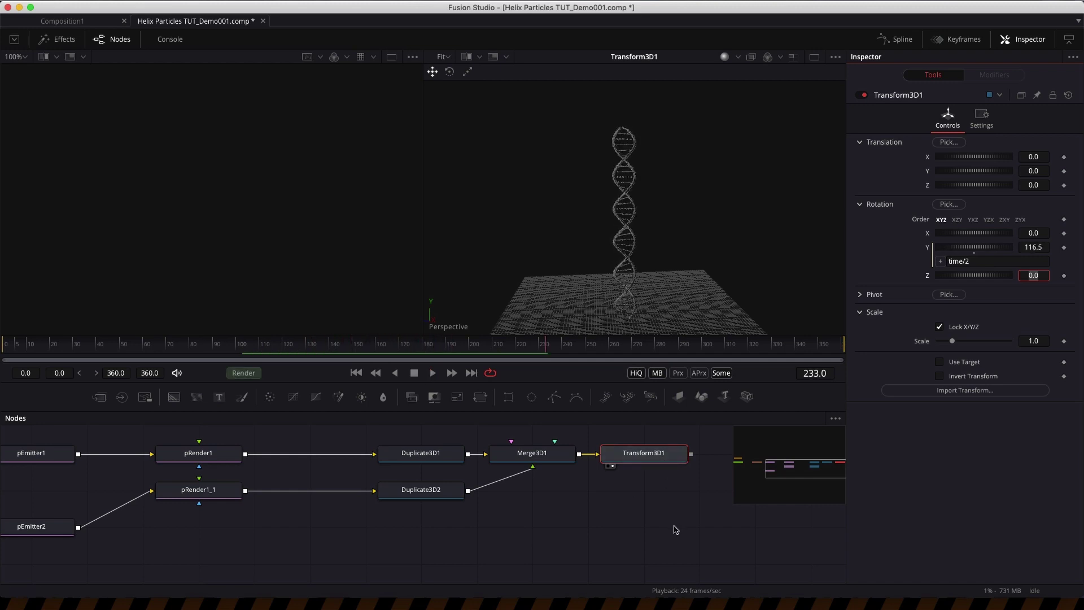
Add a second Merge 3D node after Transform3D1
scroll(672, 526, "right", 5)
scroll(668, 529, "right", 3)
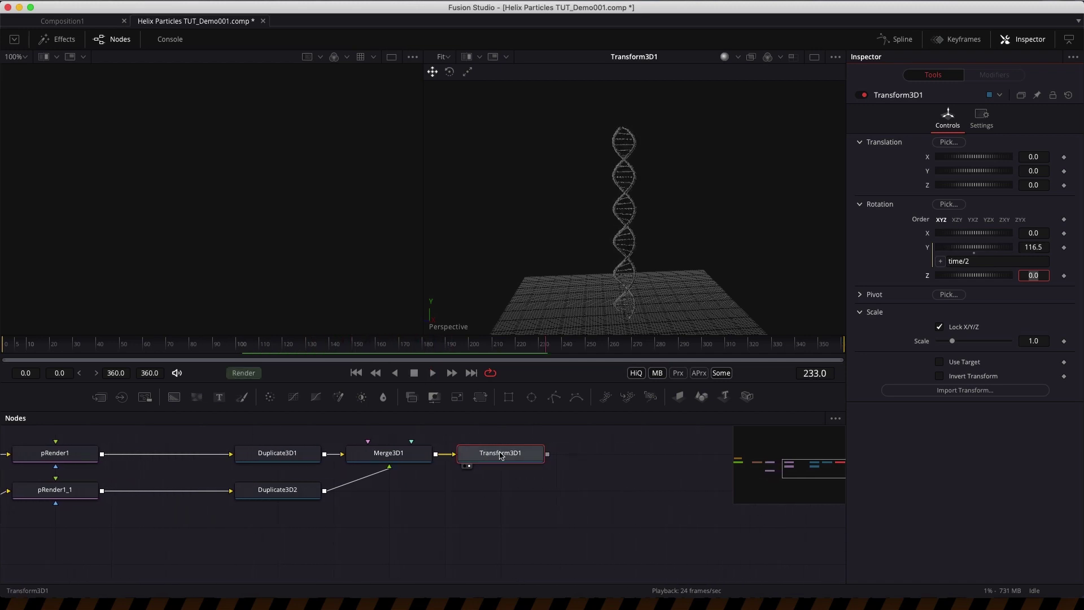
left_click(500, 455)
key("shift+space")
type("3xf")
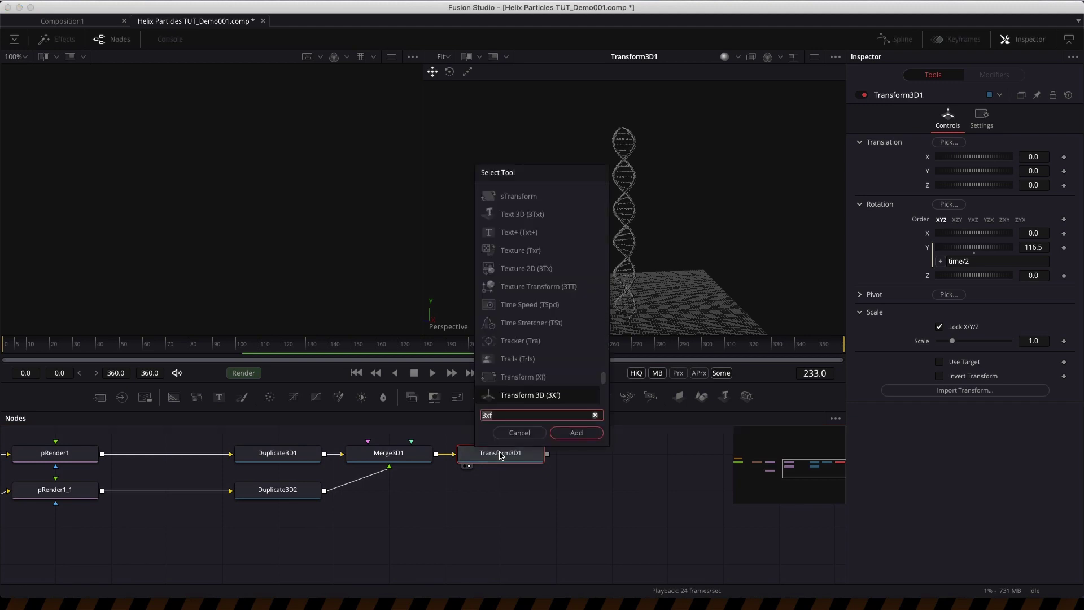
key("BackSpace")
key("BackSpace")
key("BackSpace")
type("3mg")
key("Return")
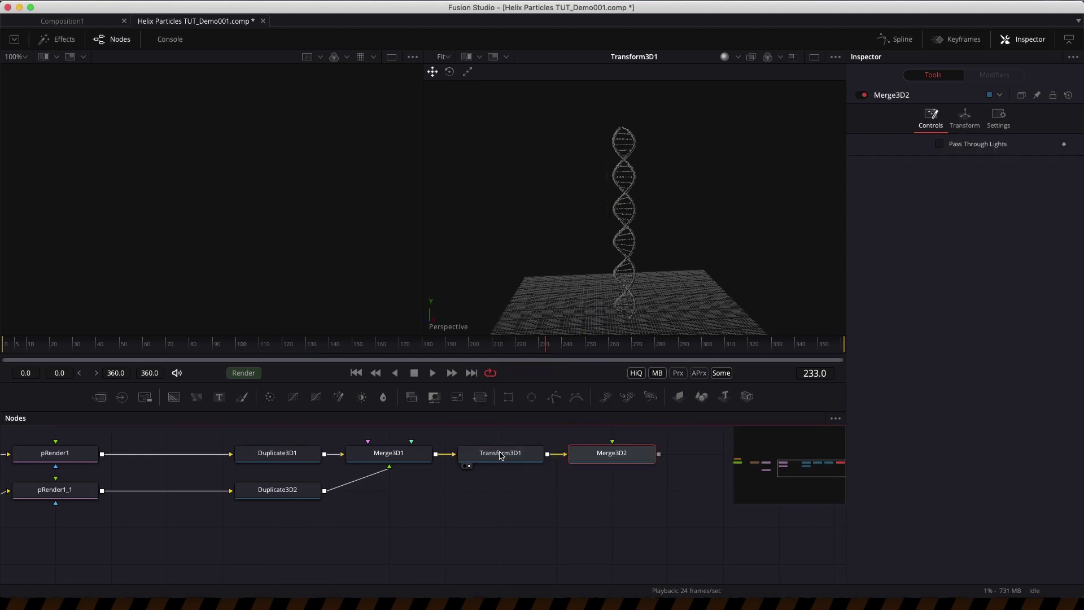
Add a Camera 3D node connected to Merge3D2
key("shift+space")
type("3cm")
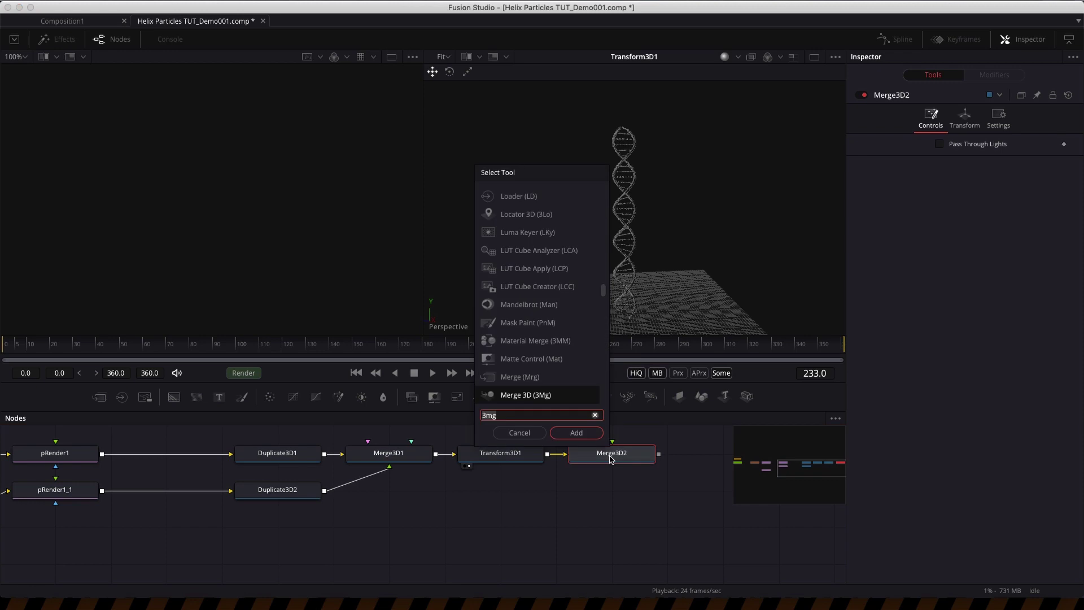
key("Return")
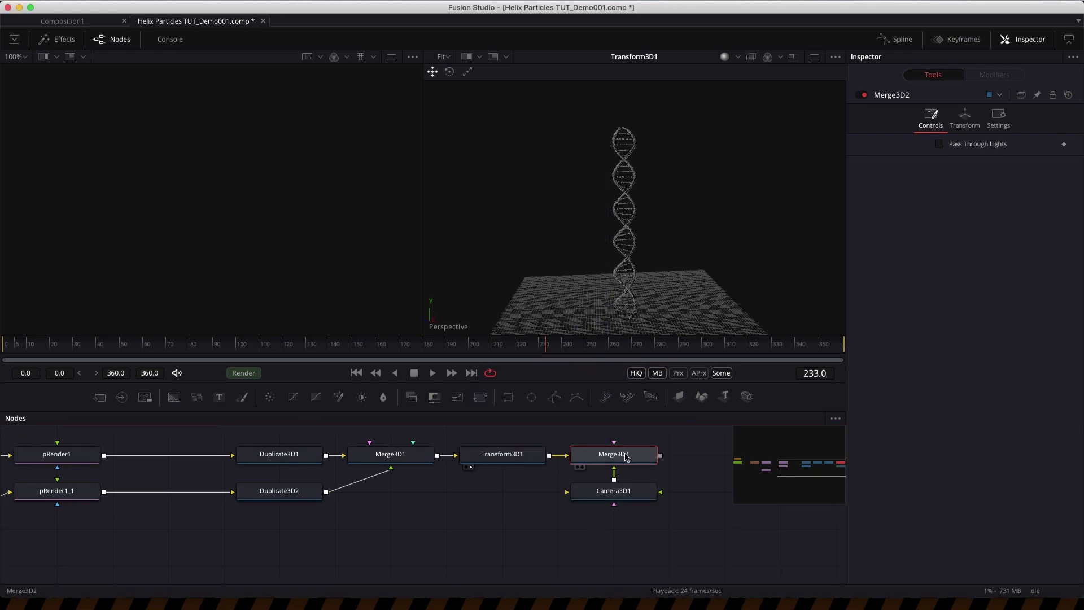
Add a Renderer 3D node after Merge3D2
key("shift+space")
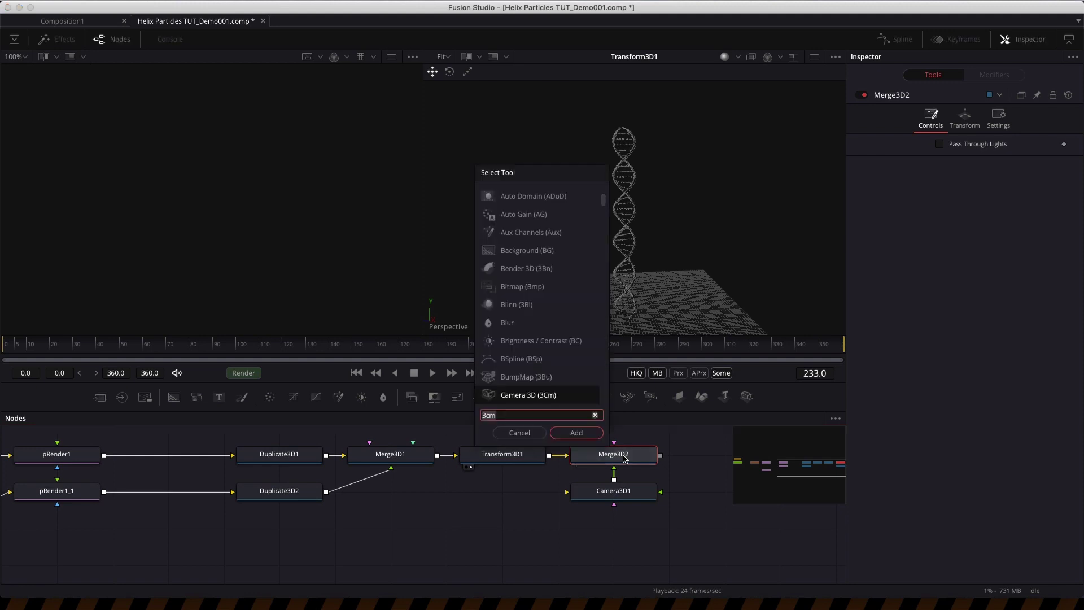
type("3rn")
key("Return")
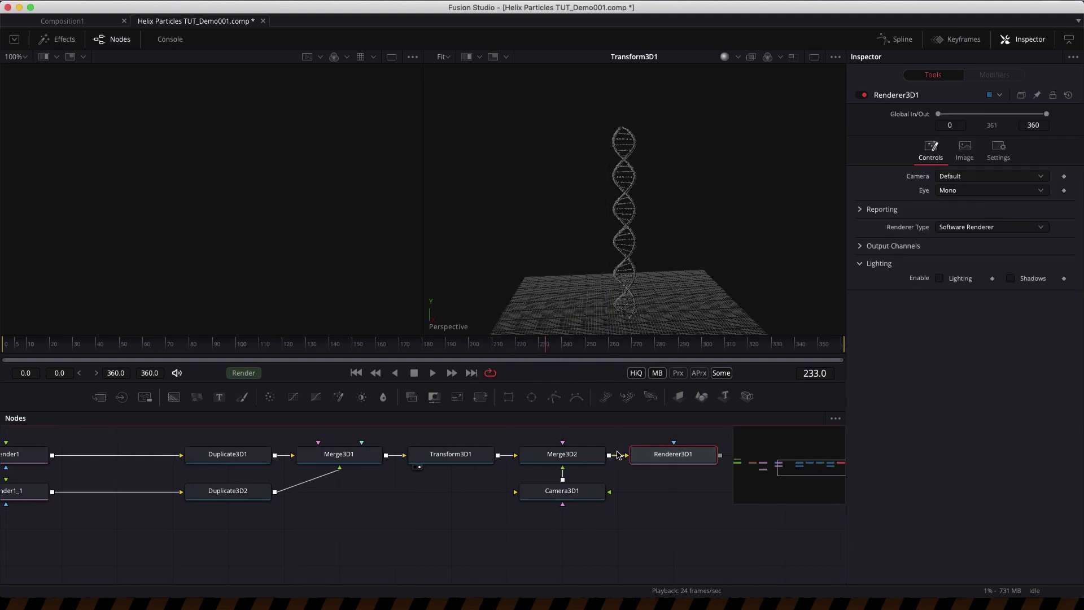
left_click_drag(677, 477, 586, 475)
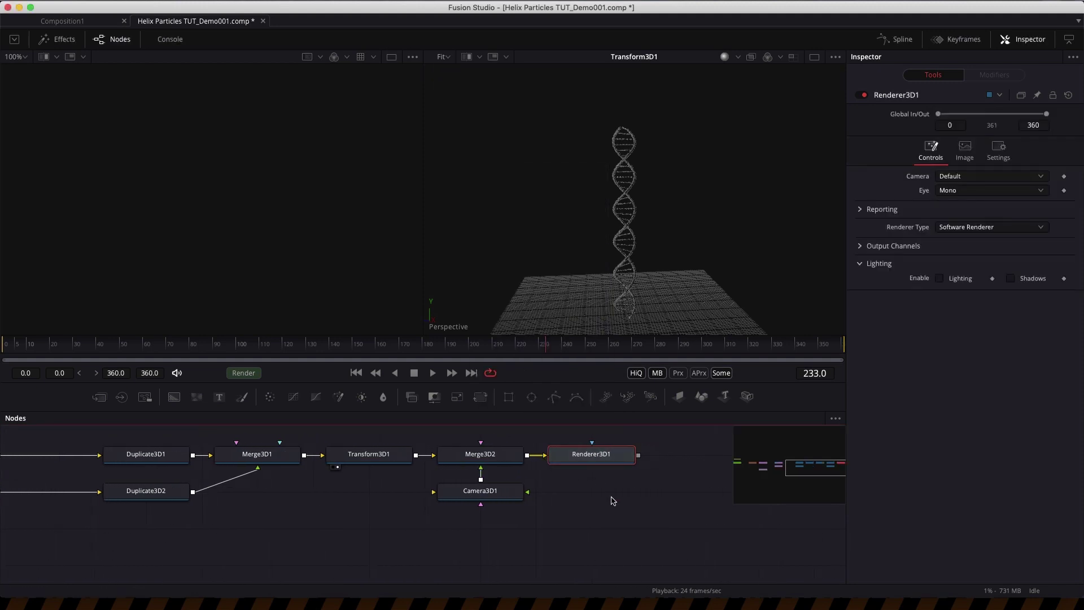
Combine Renderer3D1 with a Background node in a Merge, and display that Merge in the viewer
key("shift+space")
type("mrg")
key("Return")
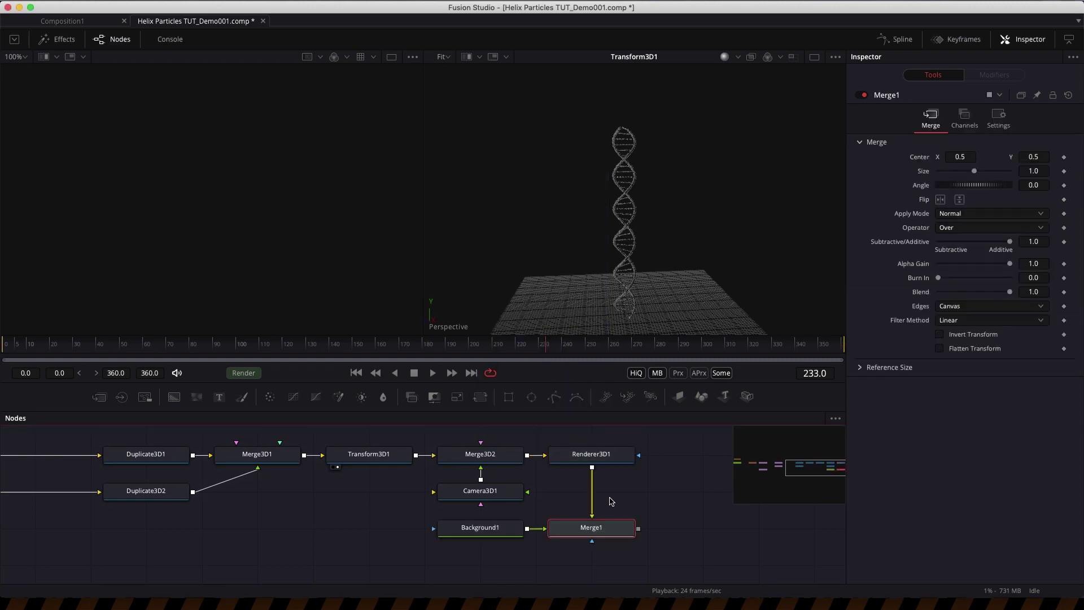
left_click(603, 458)
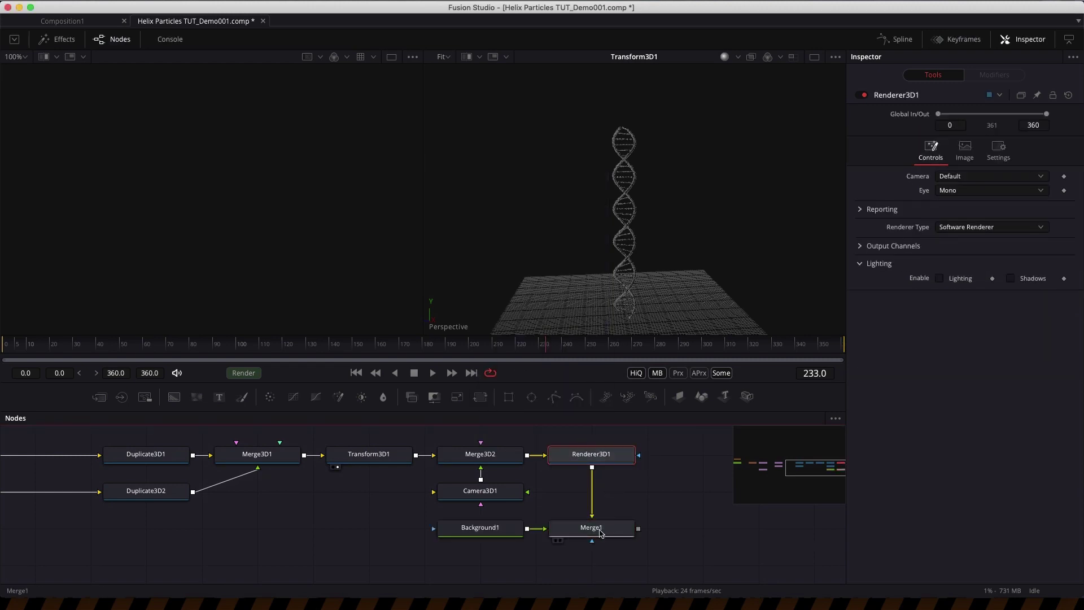
left_click_drag(601, 532, 625, 236)
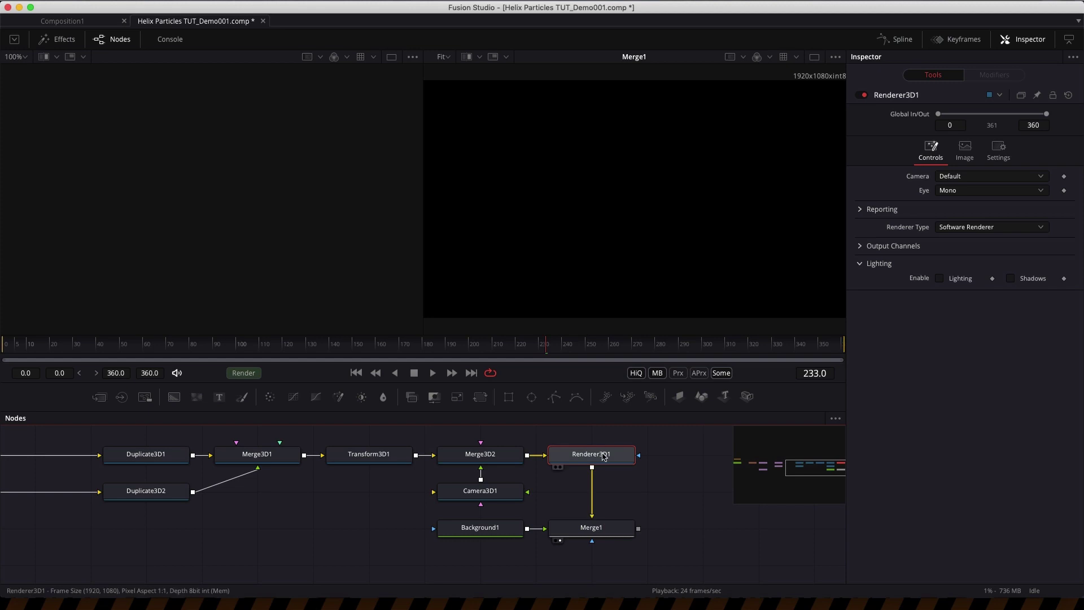
Set Camera3D1's Z translation to 20
left_click(592, 533)
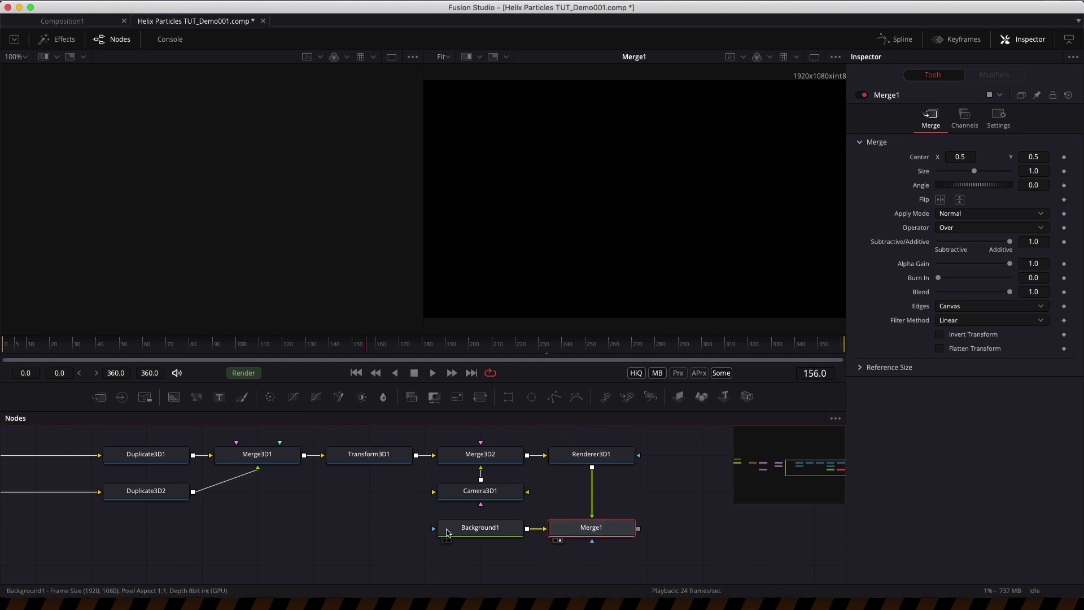
left_click(477, 497)
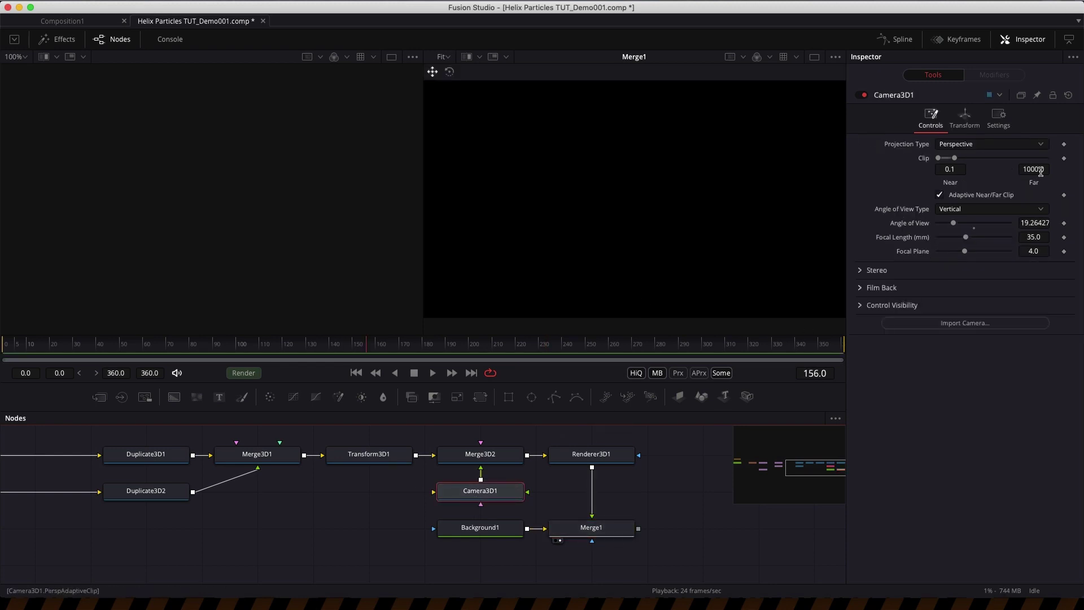
left_click(966, 117)
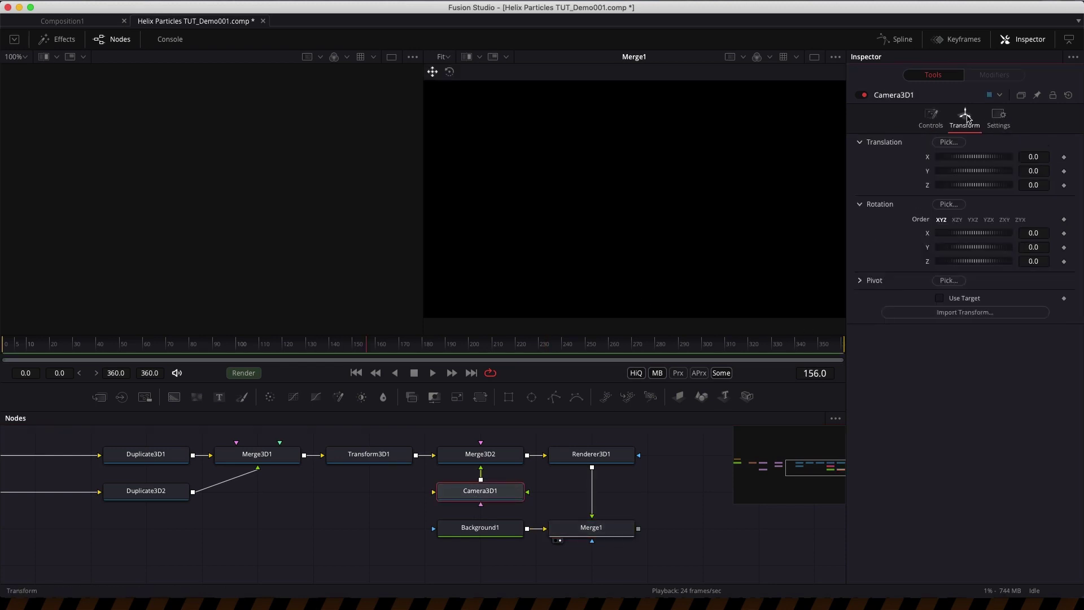
left_click(1042, 185)
type("20")
key("Return")
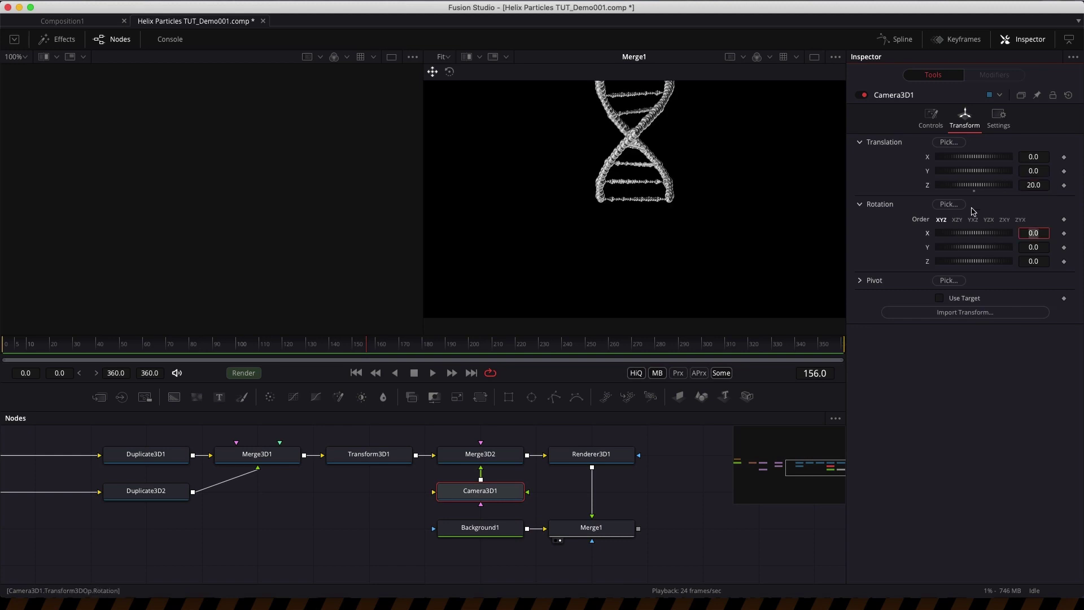
Rotate Camera3D1 around Z and raise its Y translation to about 9.1 so the helix runs diagonally across the frame at frame 163
left_click_drag(954, 262, 988, 265)
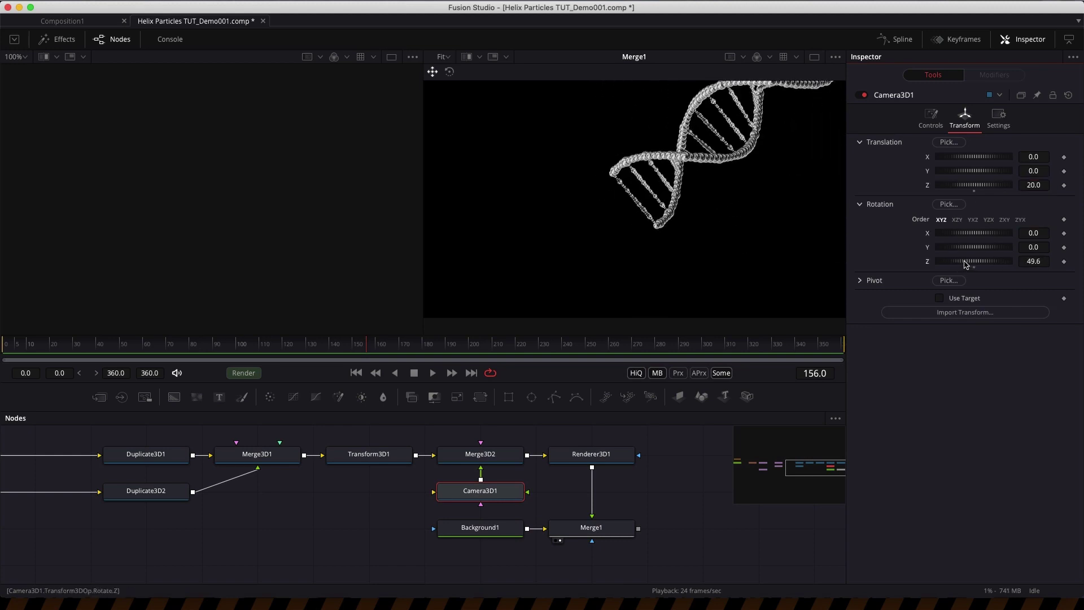
left_click_drag(994, 174, 1009, 174)
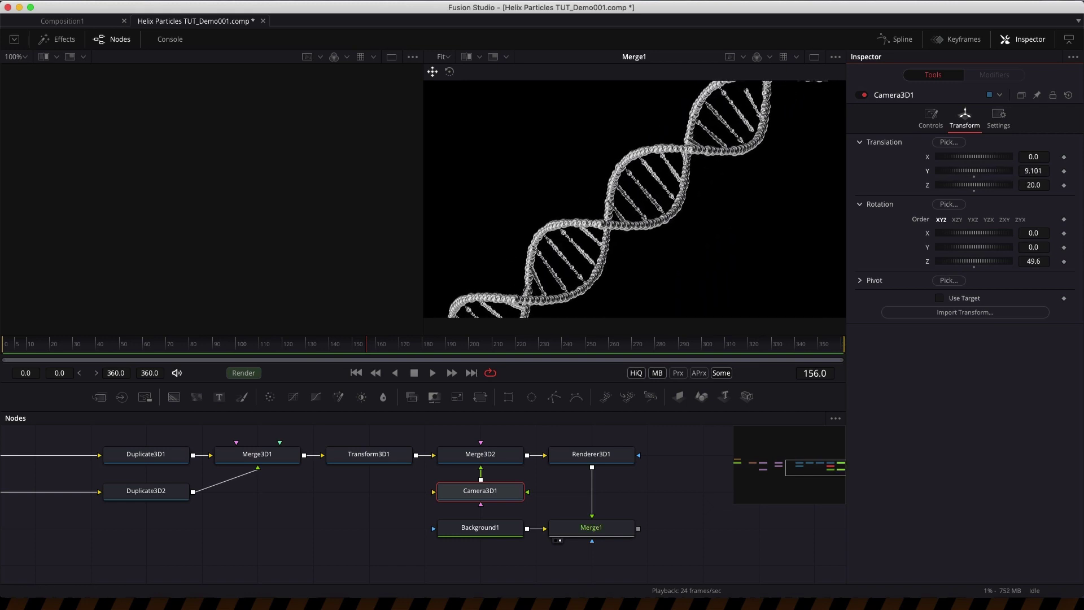
left_click_drag(963, 265, 970, 265)
left_click_drag(347, 348, 386, 348)
Change Background1 to a dark blue with green 0.039 and blue 0.131
left_click(481, 531)
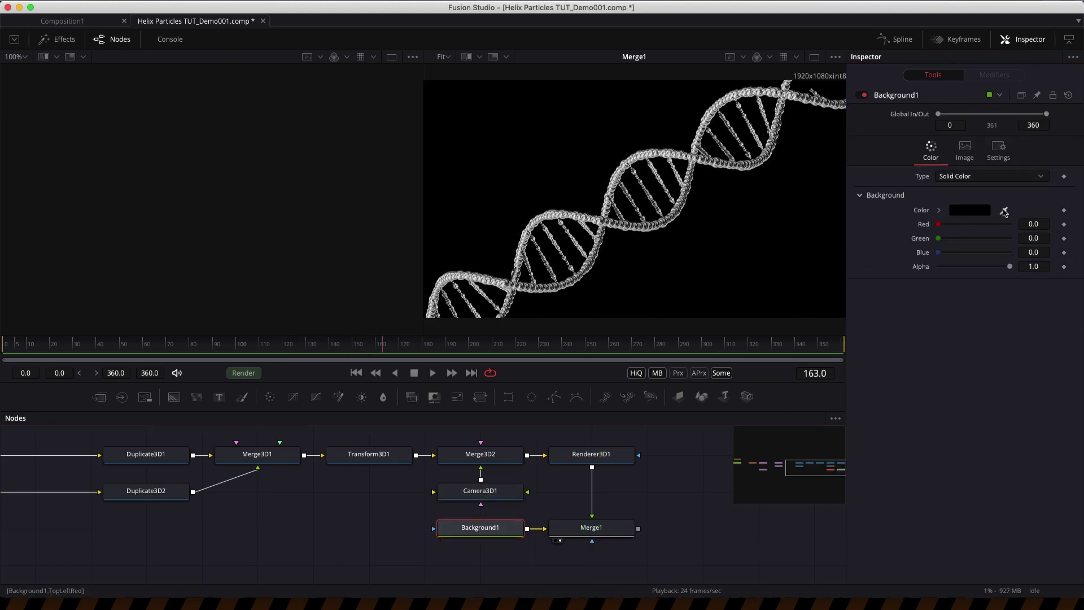
left_click_drag(937, 253, 963, 257)
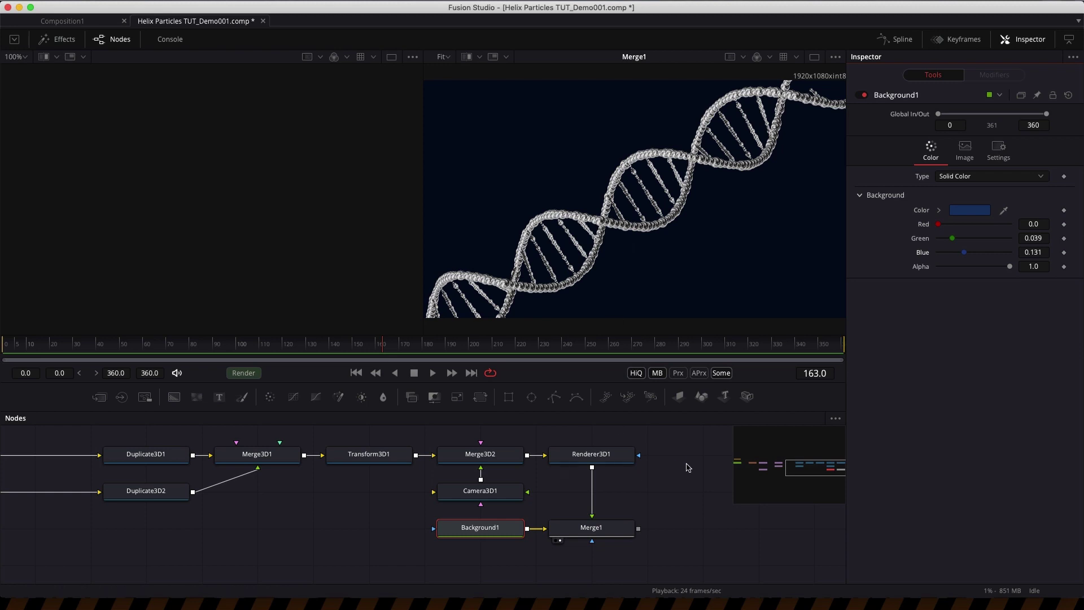
Try a sphere region size of 0.25 on pEmitter1
scroll(324, 516, "left", 5)
scroll(325, 517, "left", 2)
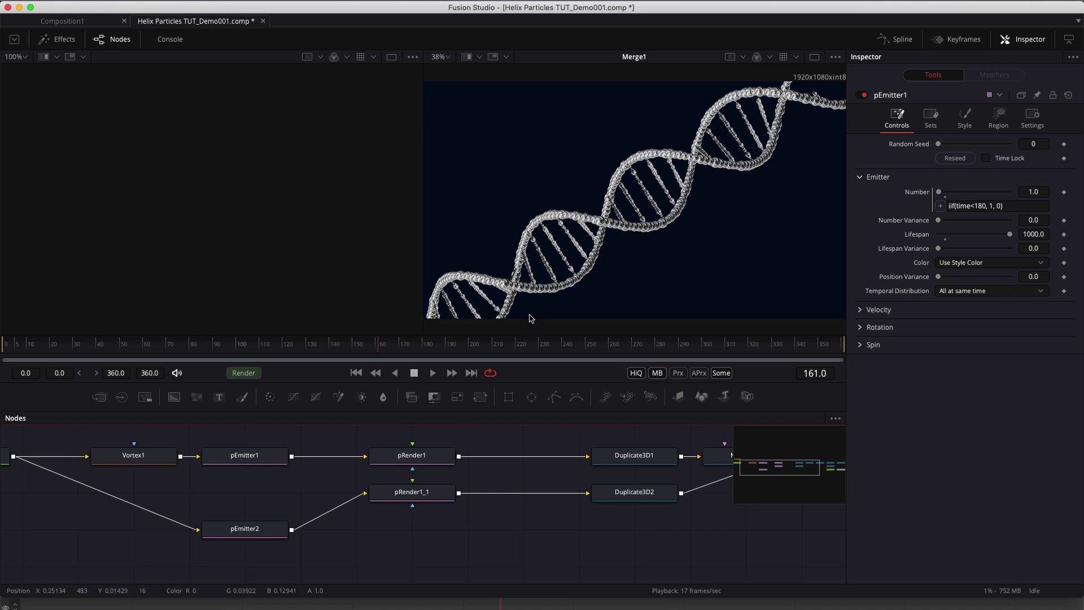
left_click(999, 118)
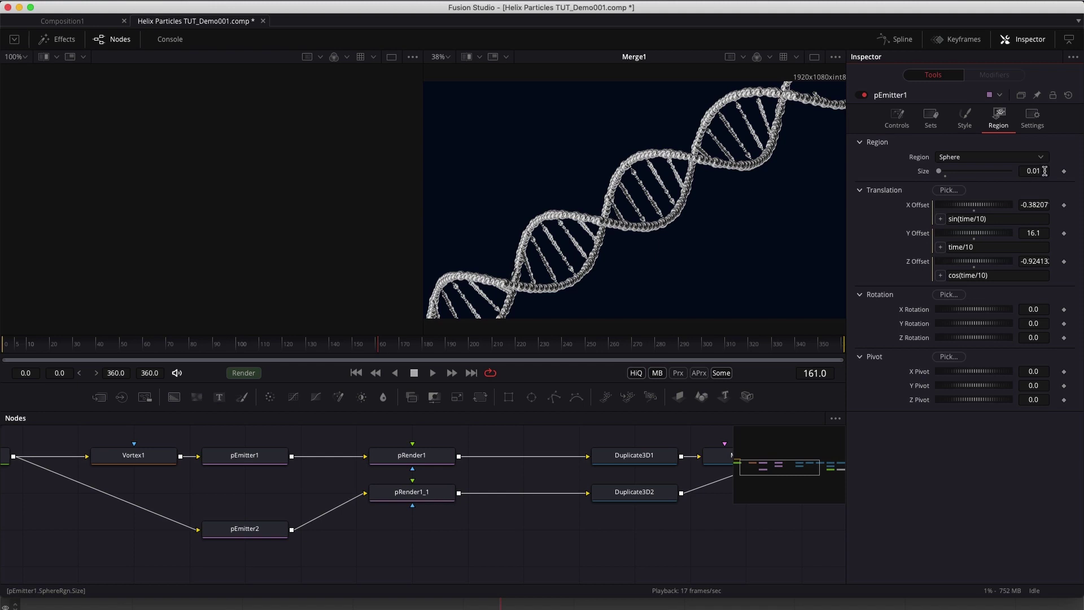
left_click(244, 455)
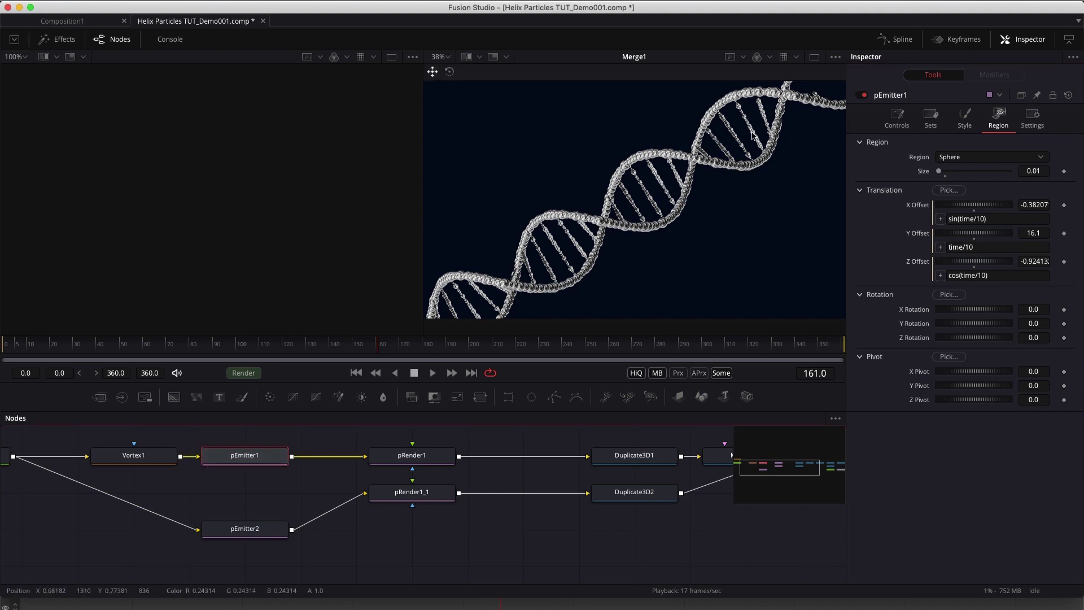
left_click(1047, 170)
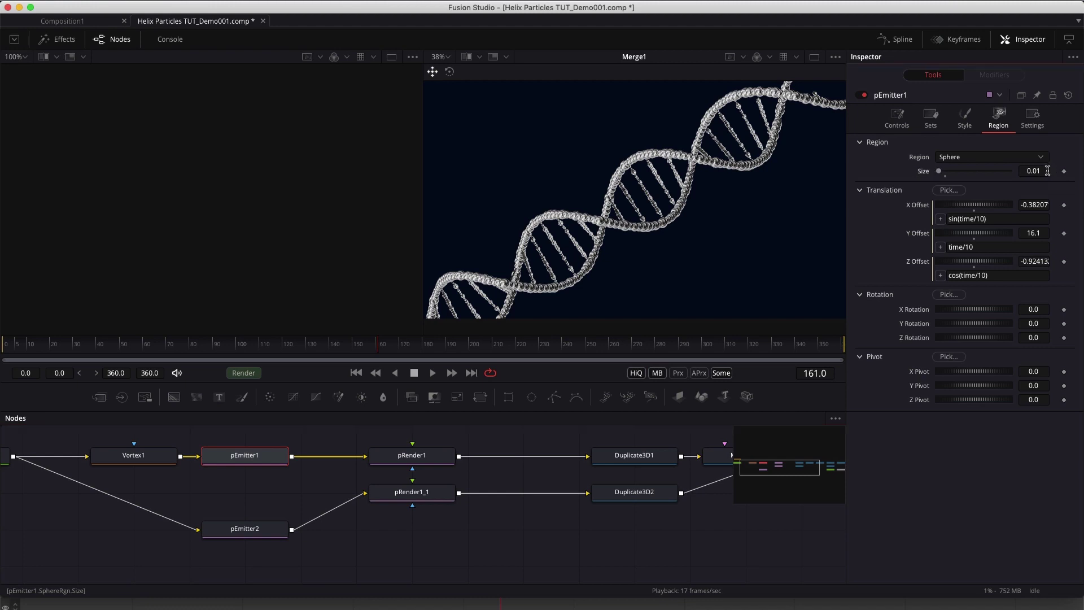
type(".25")
key("Tab")
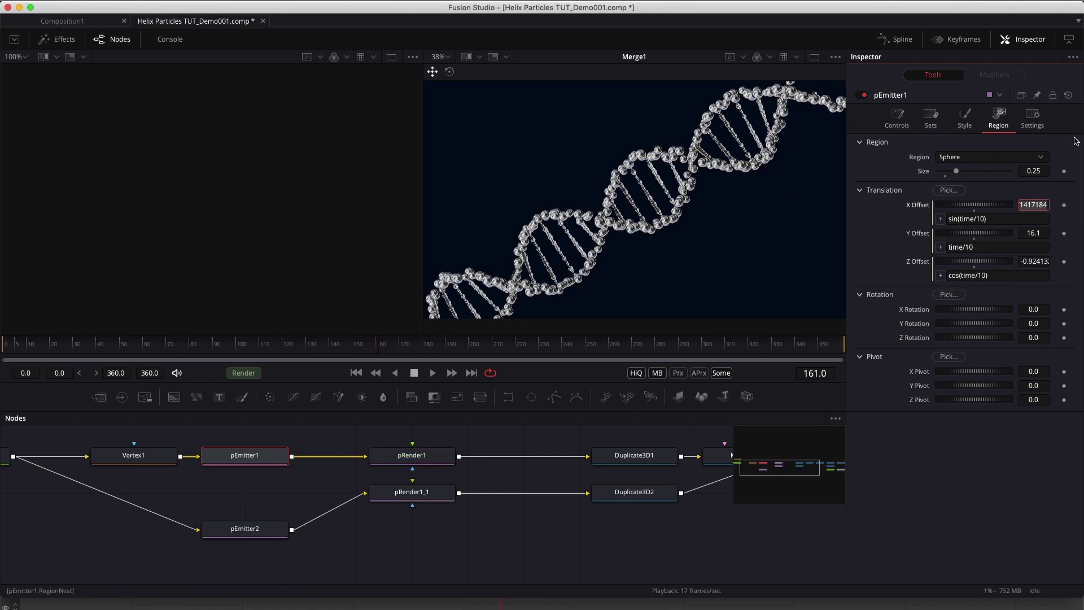
Restore pEmitter1's sphere region size to 0.01
left_click(1048, 170)
key("BackSpace")
key("BackSpace")
key("BackSpace")
key("BackSpace")
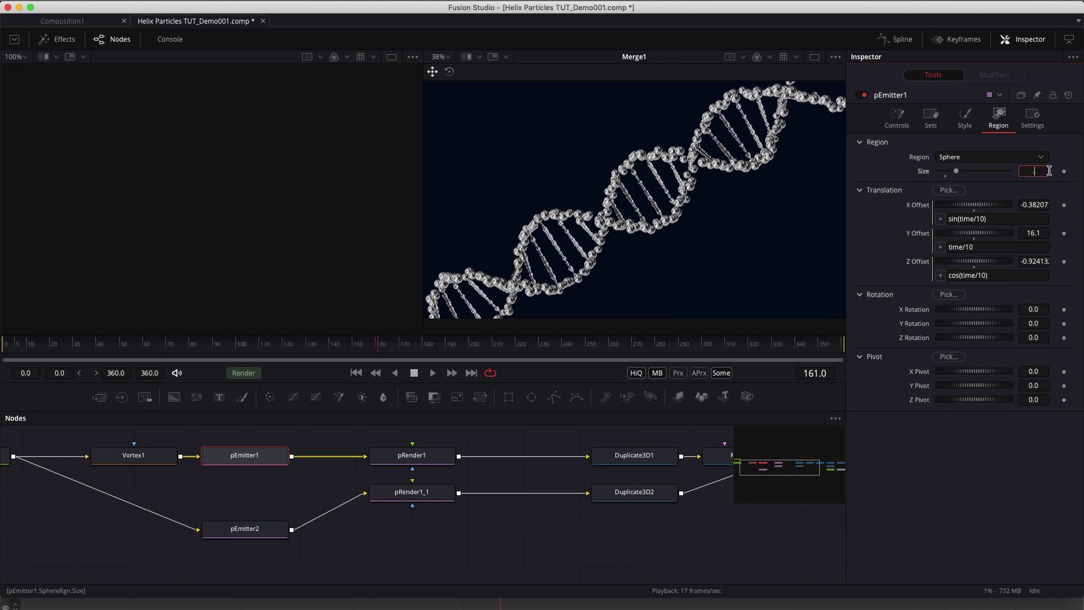
type(".01")
key("Tab")
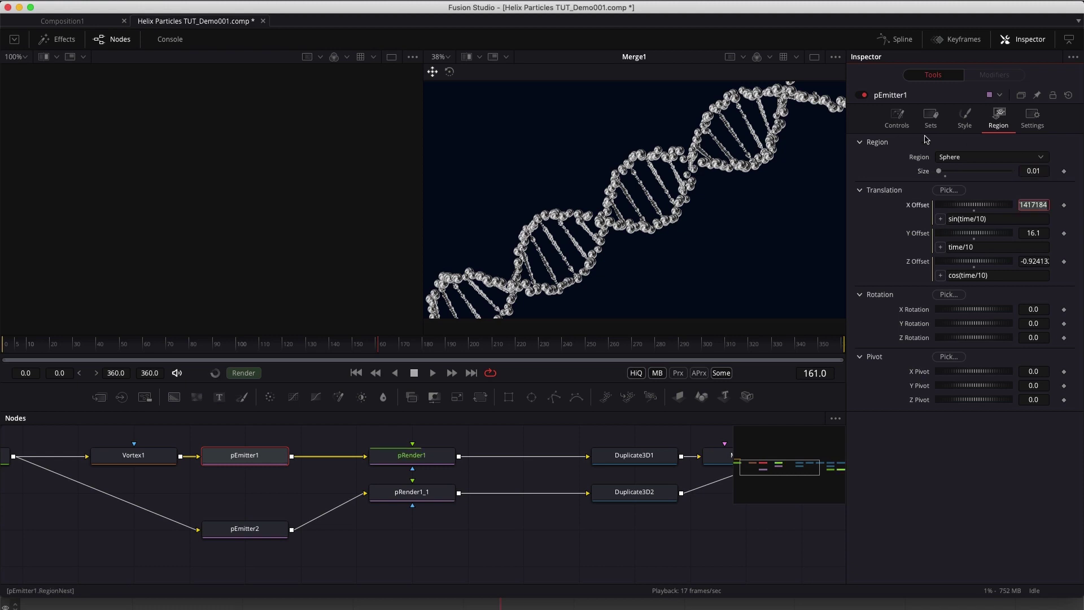
Set pEmitter1's Position Variance to 0.25 and play the animation from the first frame
left_click(899, 118)
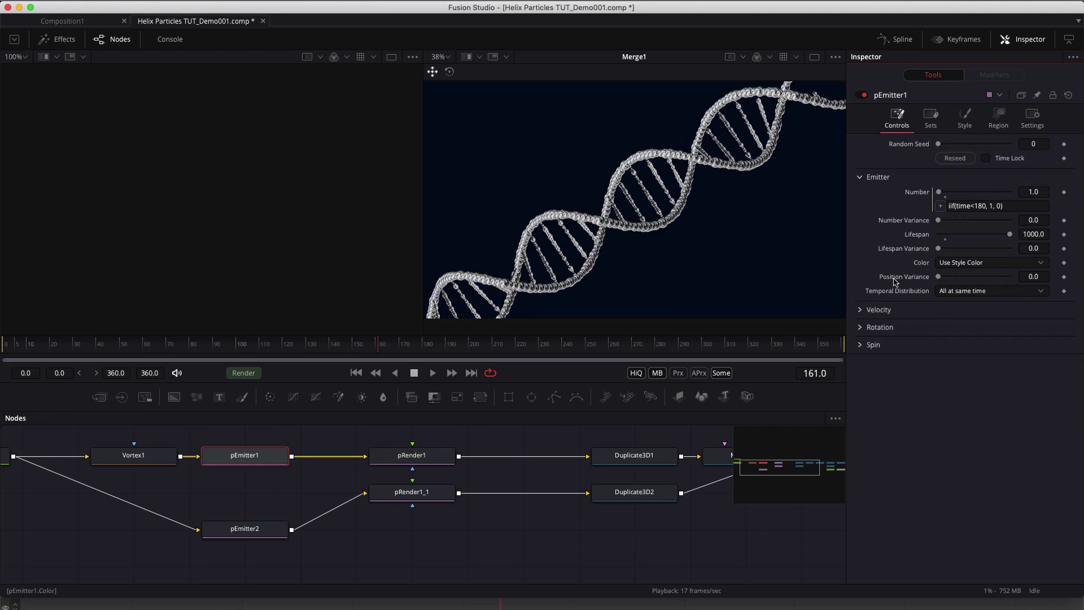
left_click(1044, 276)
key("Return")
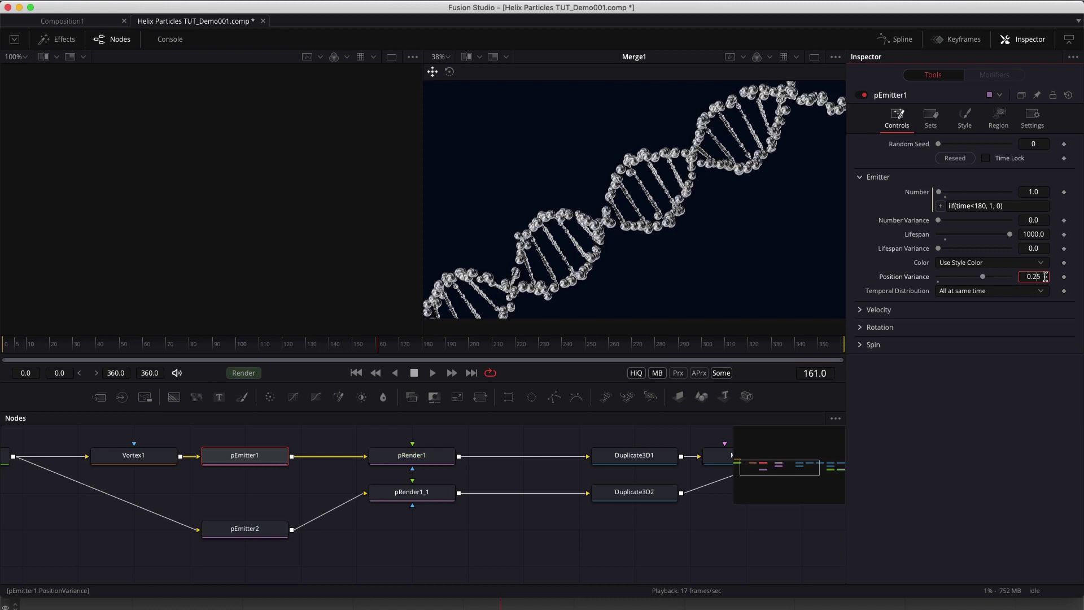
left_click(356, 373)
left_click(432, 372)
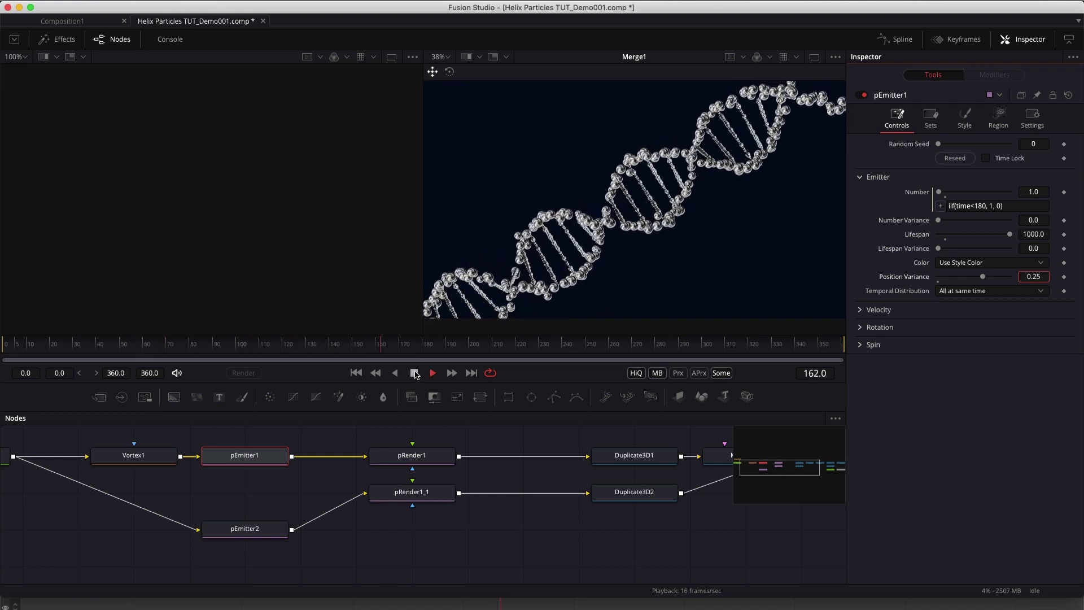
left_click(415, 373)
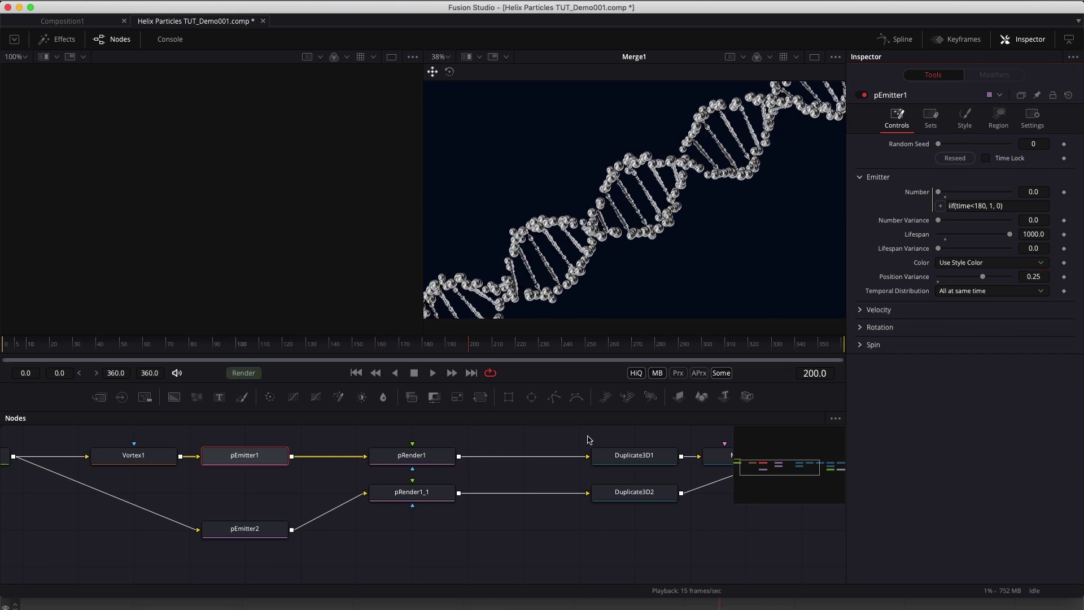
Add a point about a quarter of the way along pEmitter1's Size Over Life curve
left_click(251, 461)
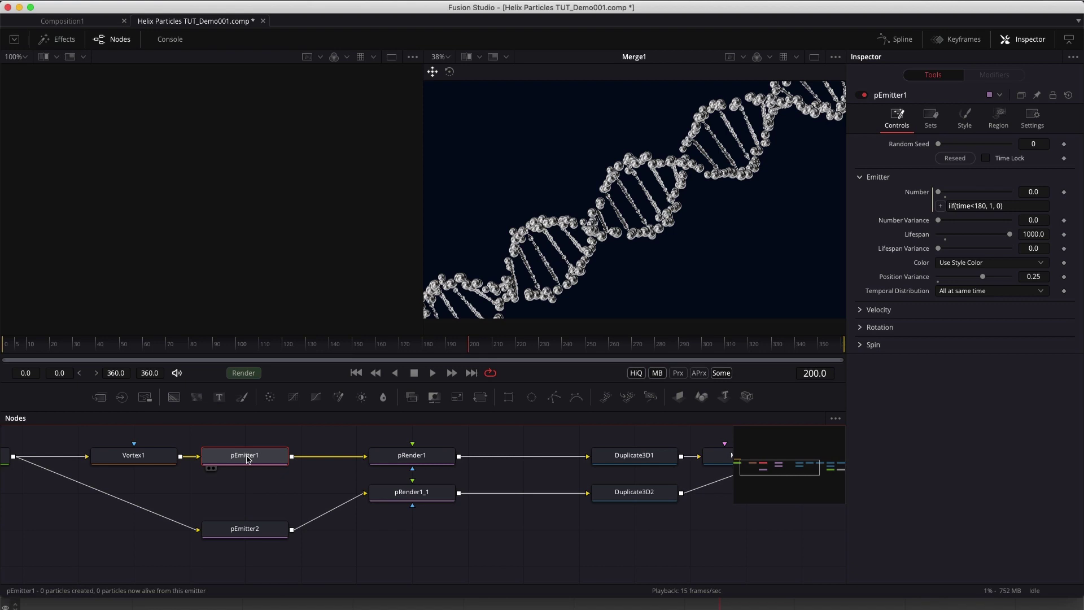
left_click(970, 115)
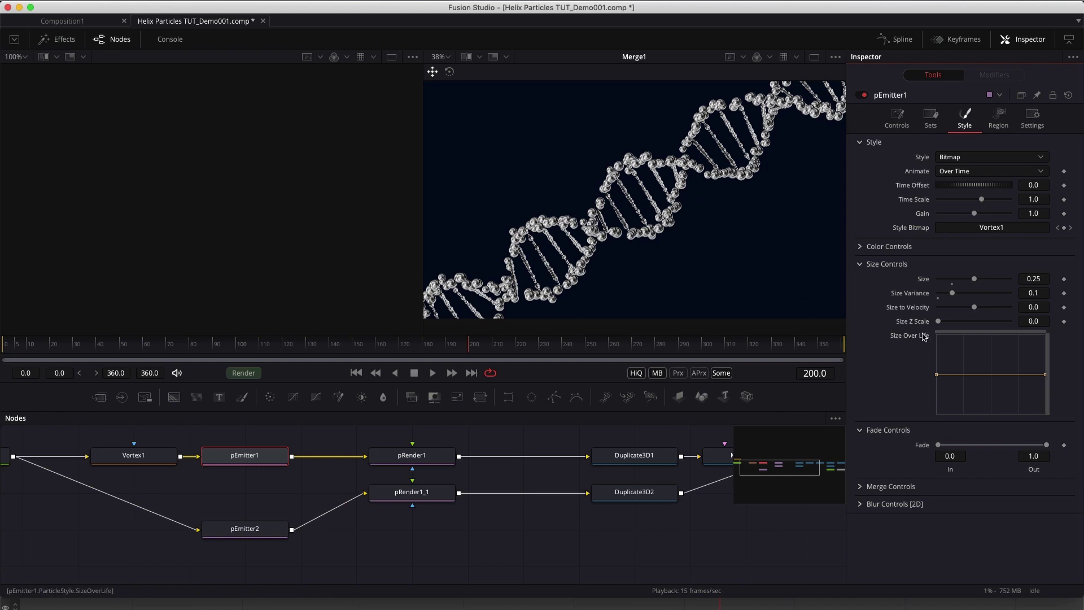
left_click(860, 265)
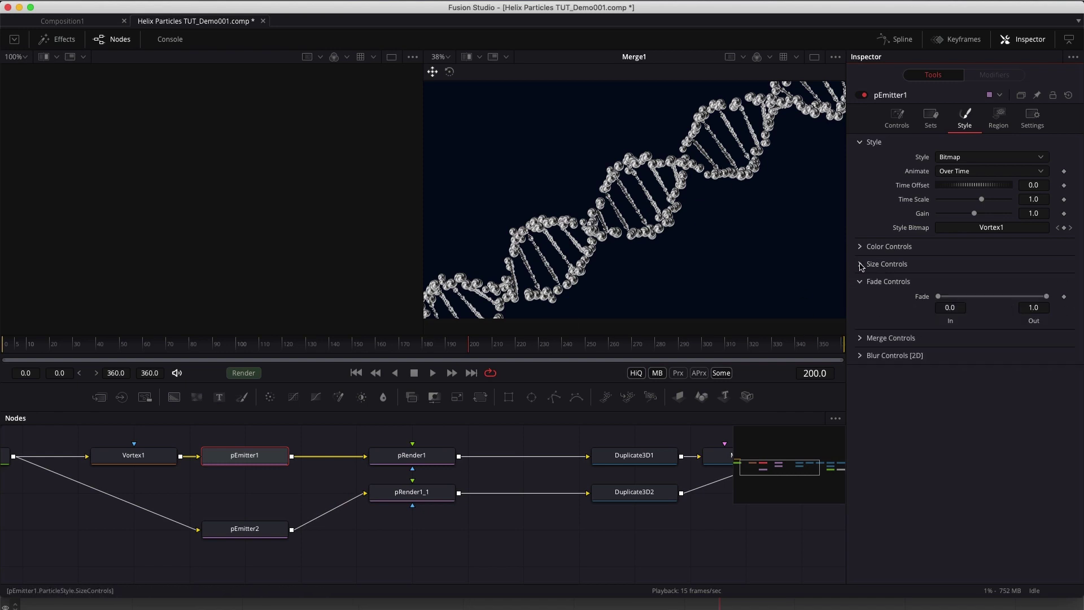
left_click(860, 265)
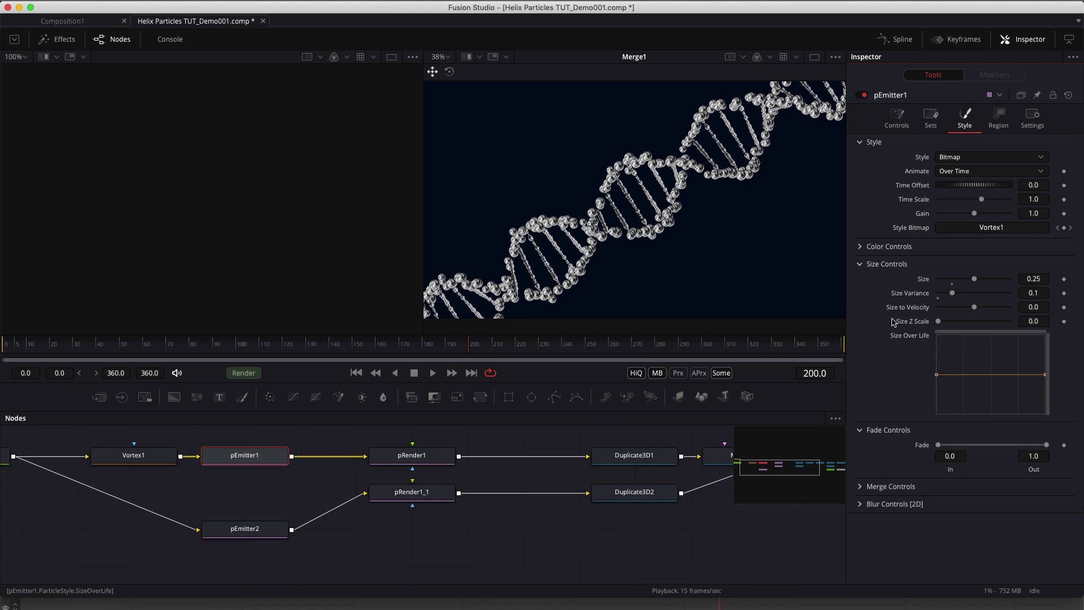
left_click(964, 375)
left_click(954, 374)
left_click(990, 374)
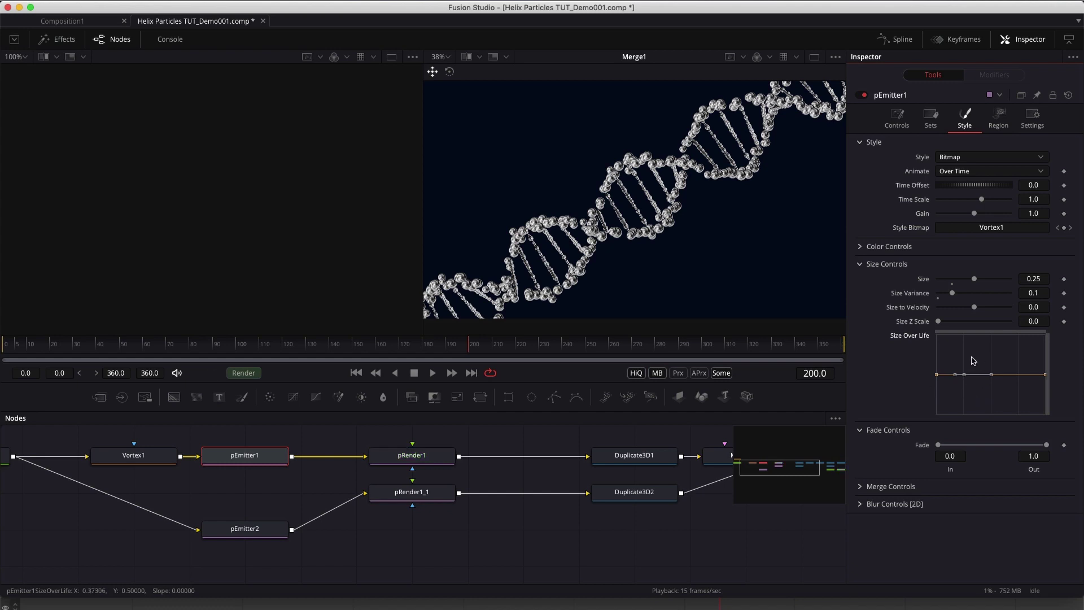
Set the output value of the Size Over Life curve's starting point to 0.1
left_click_drag(943, 392, 928, 368)
key("ctrl+k")
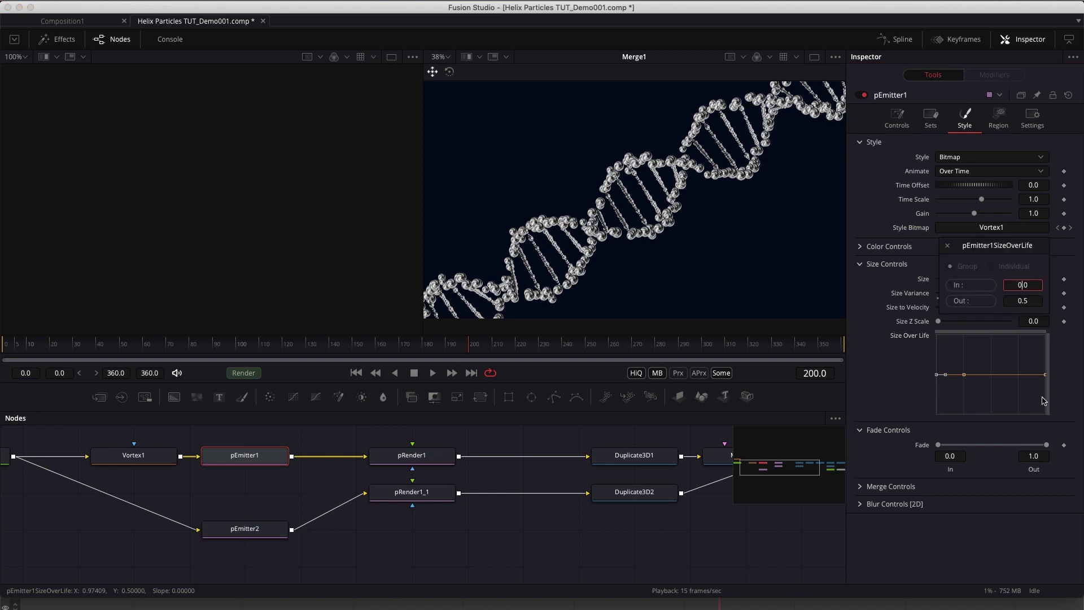
left_click(1037, 301)
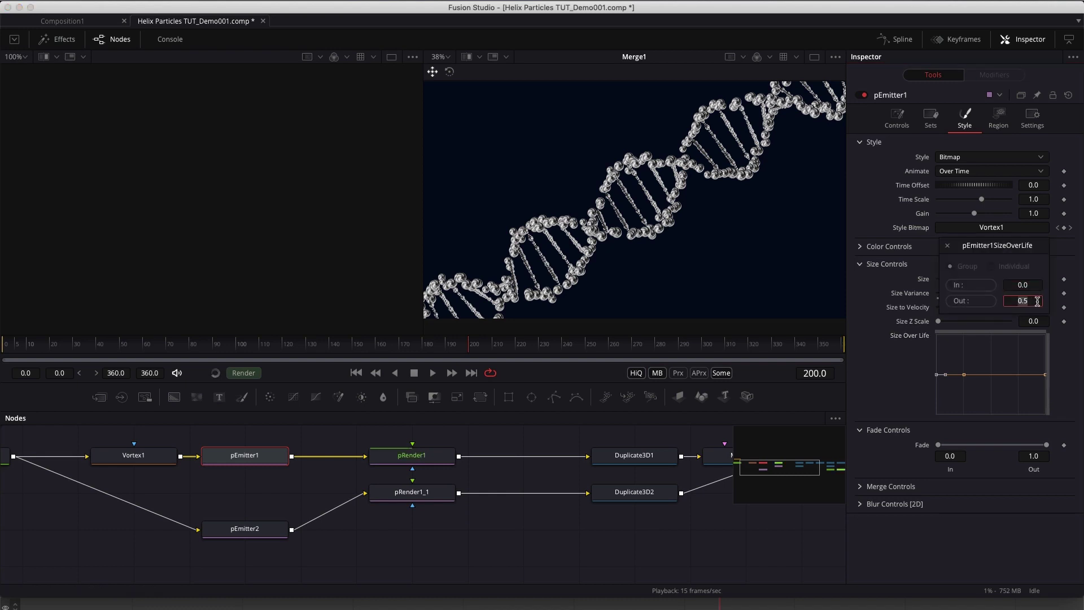
type(".1")
key("Return")
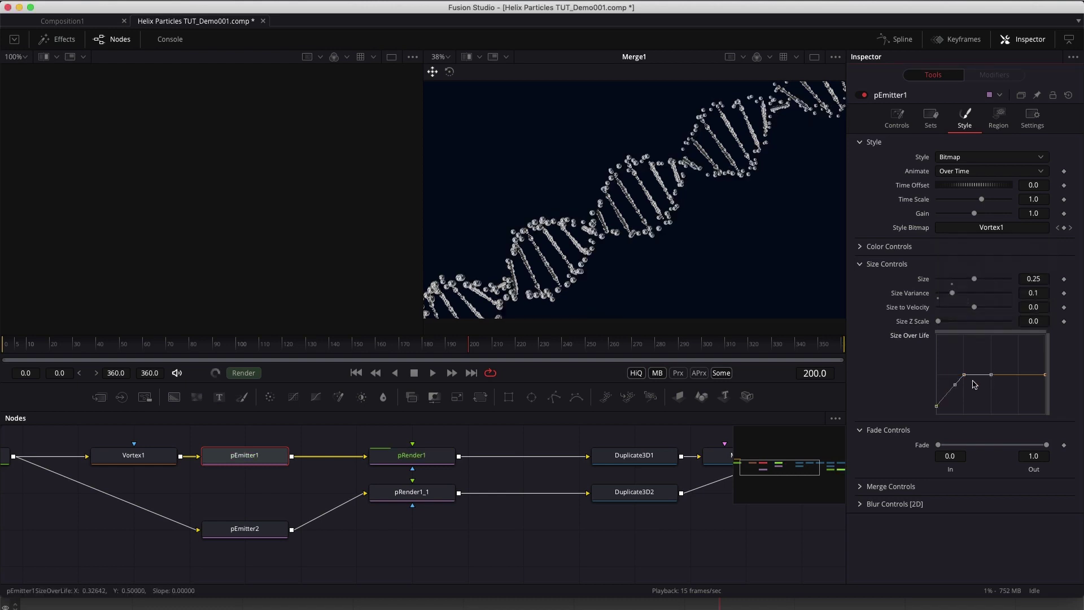
Shift the second Size Over Life point to an In value of 0.01 and play the animation from the first frame
left_click(991, 375)
left_click_drag(989, 395, 958, 366)
key("ctrl+e")
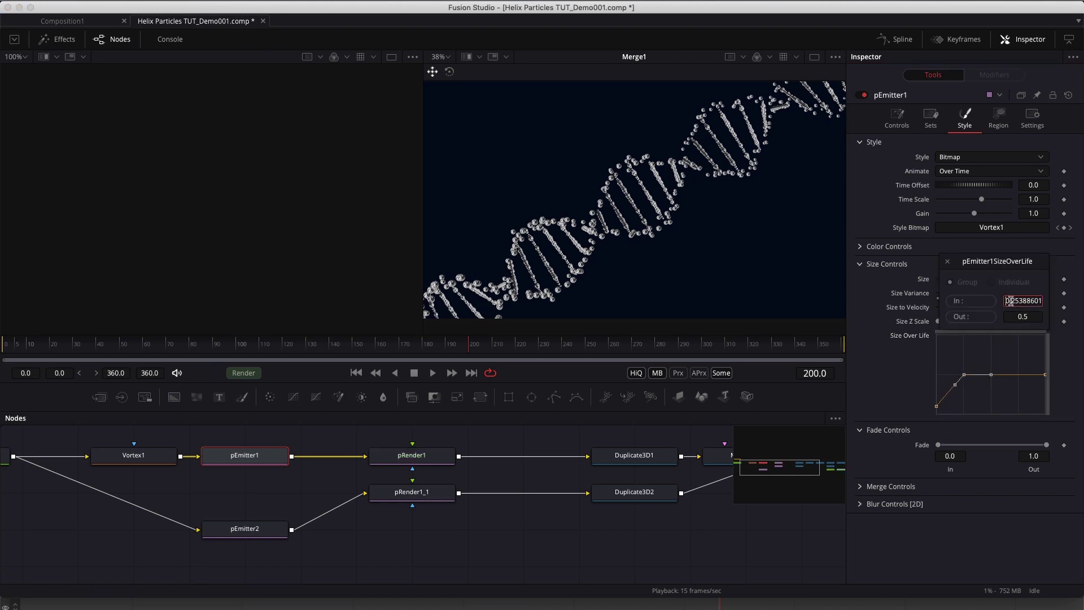
key("End")
key("super+a")
type(".")
key("Tab")
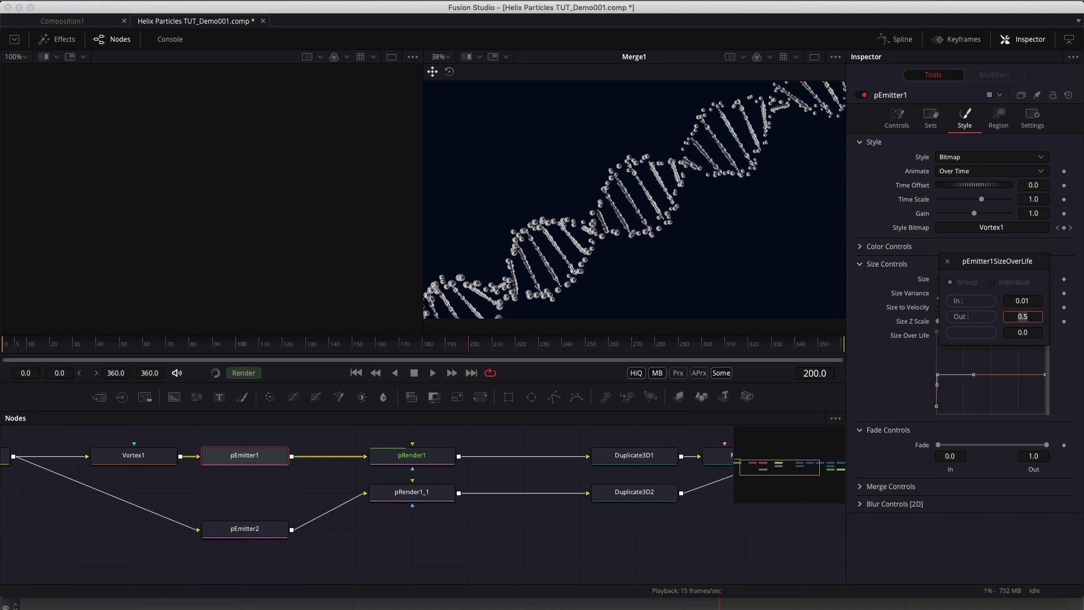
left_click(356, 373)
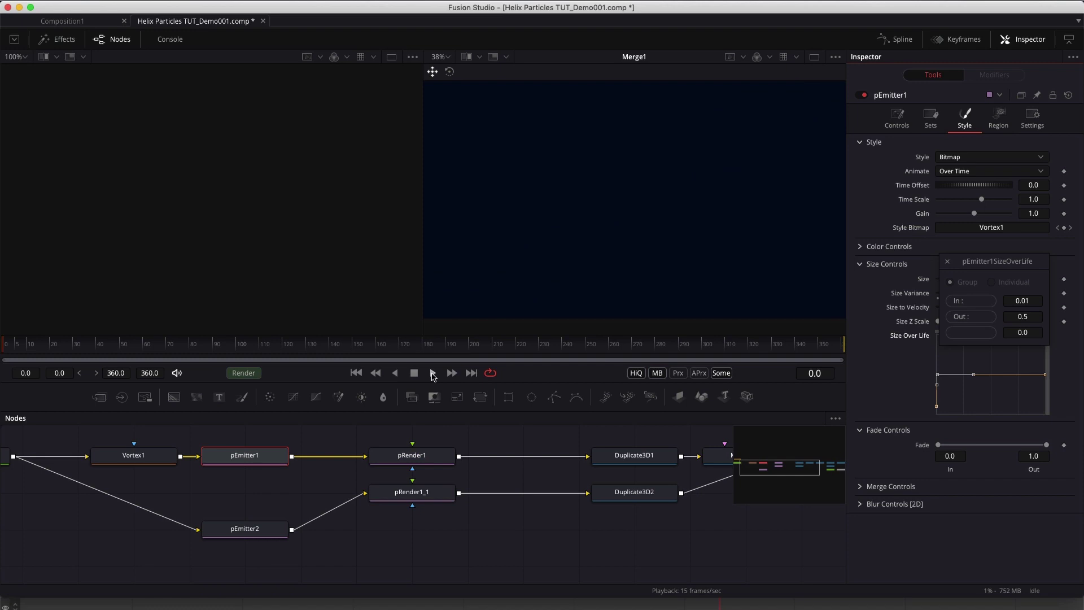
left_click(433, 373)
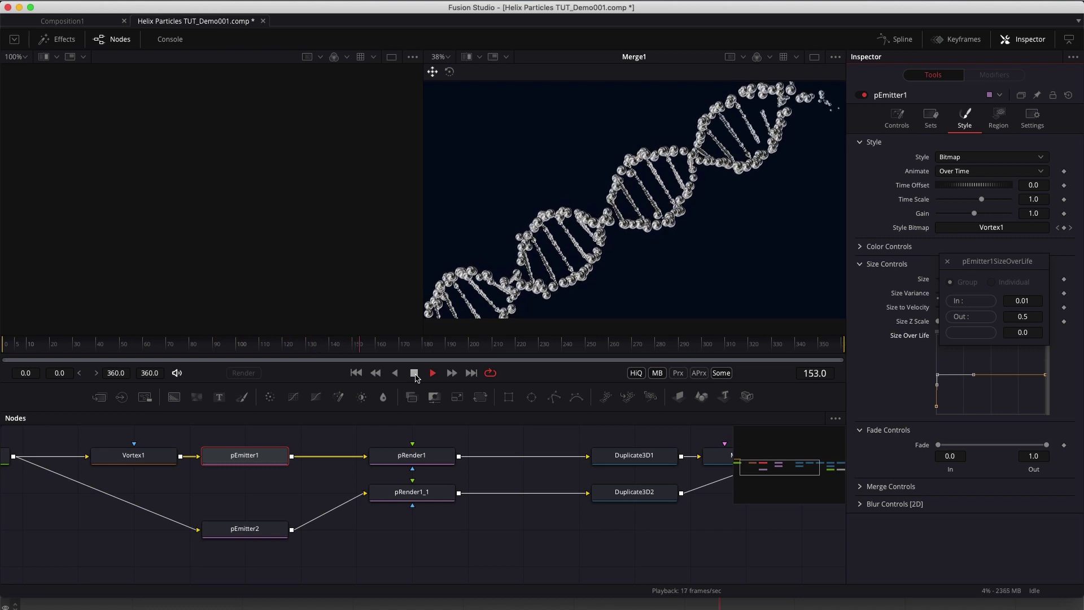
left_click(414, 373)
Move pRender1 and pRender1_1 together closer to the Duplicate 3D nodes, leaving more room after the emitters
left_click(538, 558)
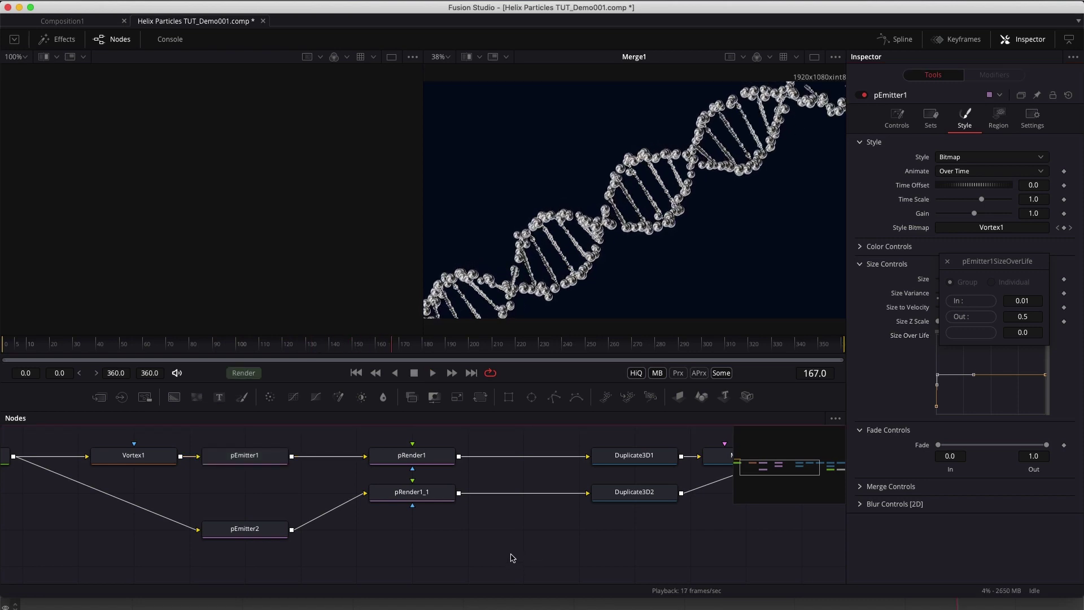
left_click_drag(508, 555, 368, 445)
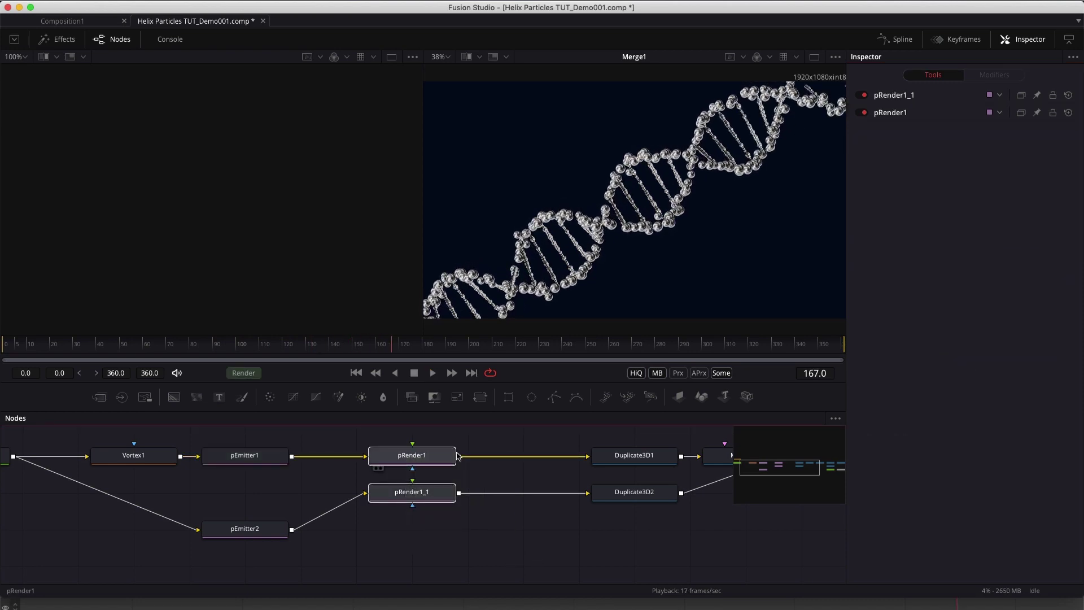
left_click_drag(429, 459, 485, 458)
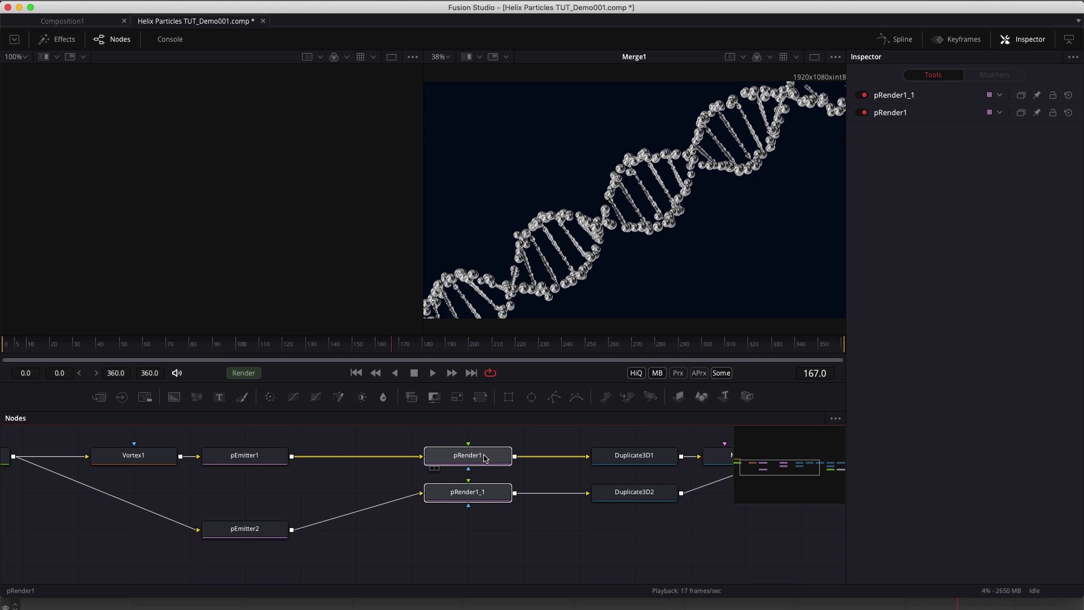
left_click(380, 536)
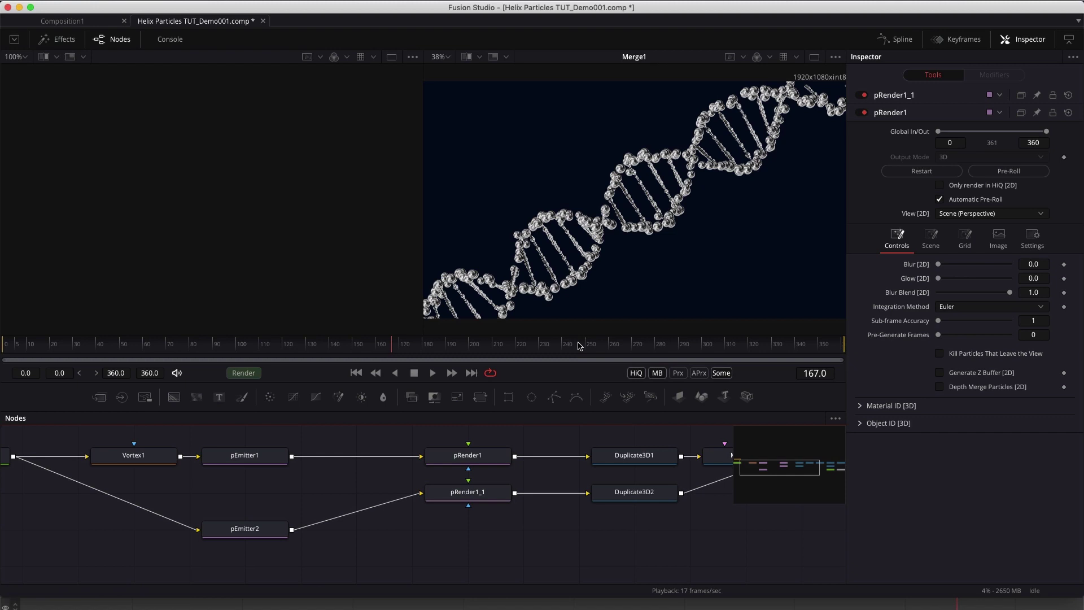
Insert a pTurbulence node between pEmitter1 and pRender1
left_click(249, 458)
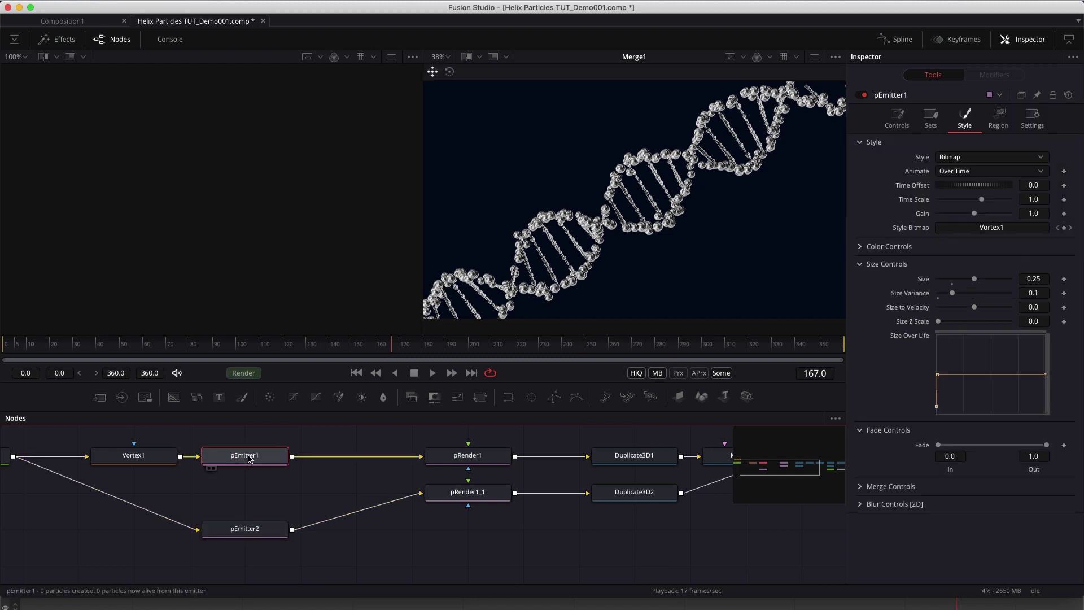
key("shift+space")
type("pt")
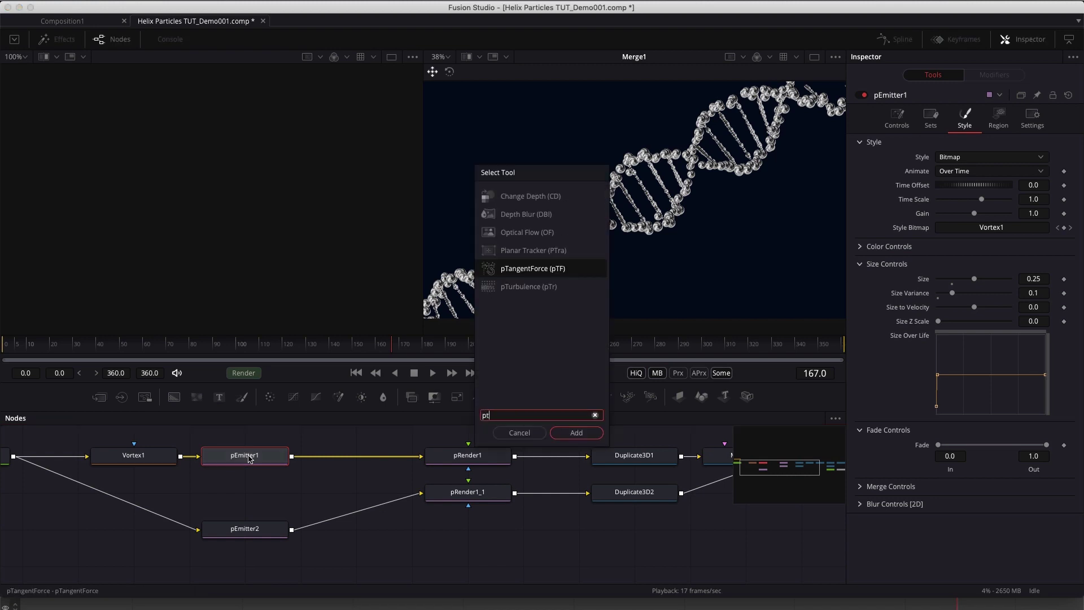
key("Down")
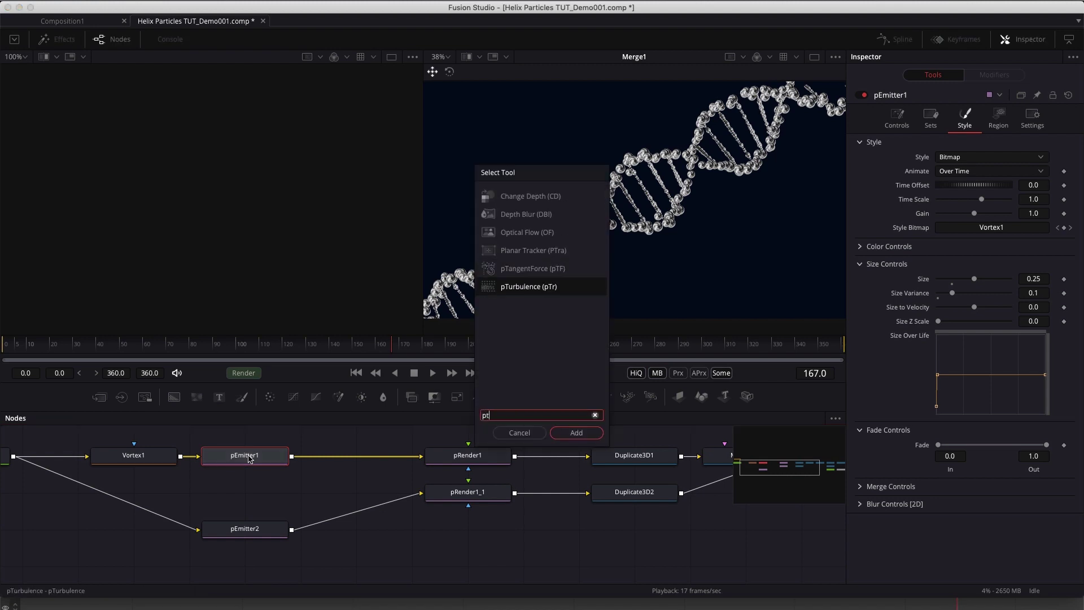
key("Return")
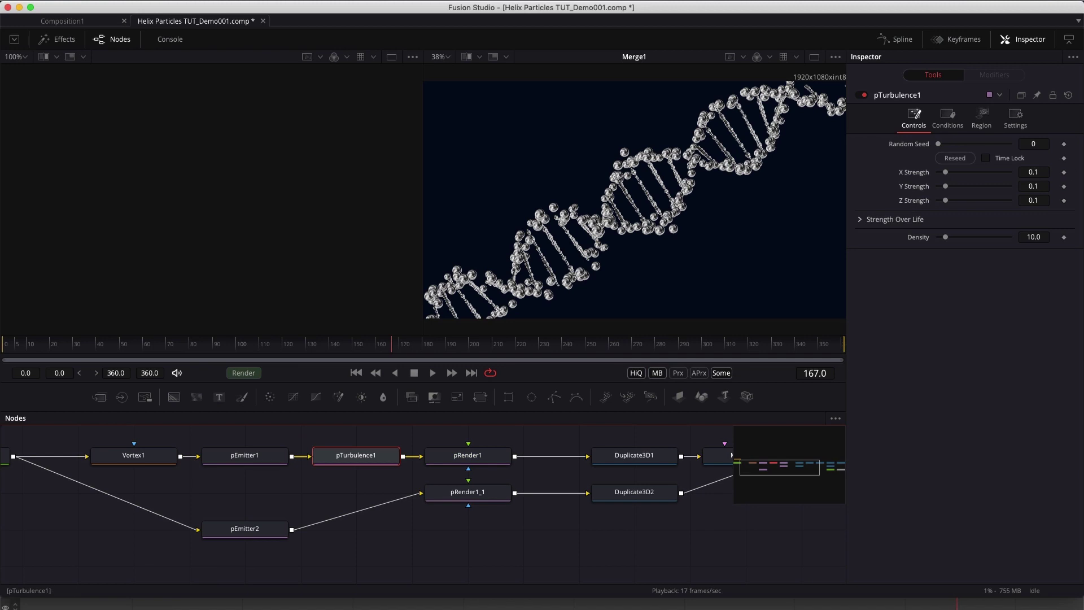
Link pTurbulence1's Y Strength and Z Strength to XStrength with expressions
right_click(909, 203)
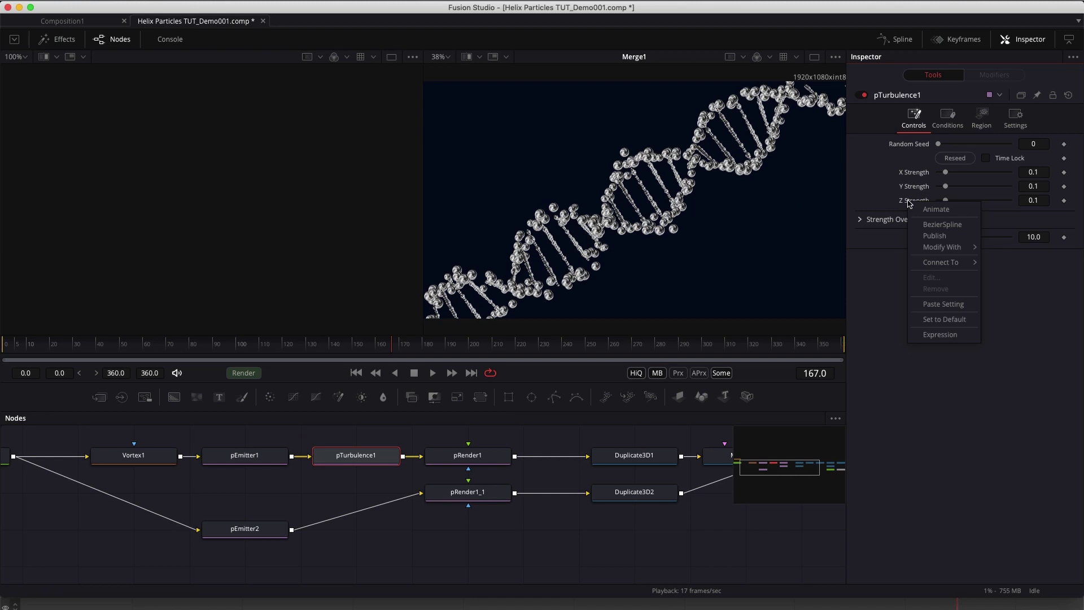
left_click(940, 334)
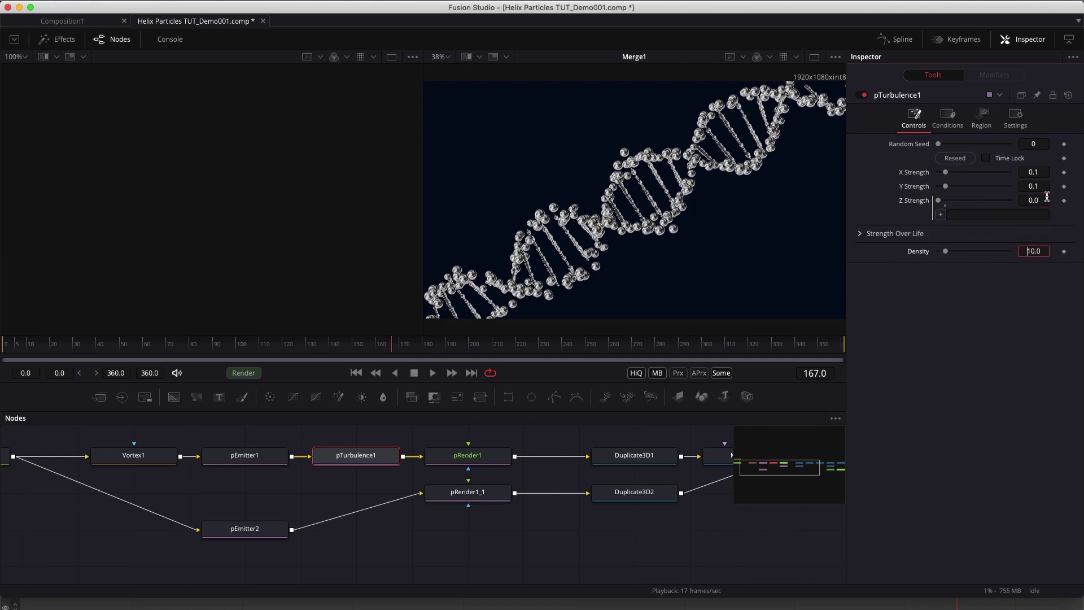
left_click_drag(940, 215, 968, 172)
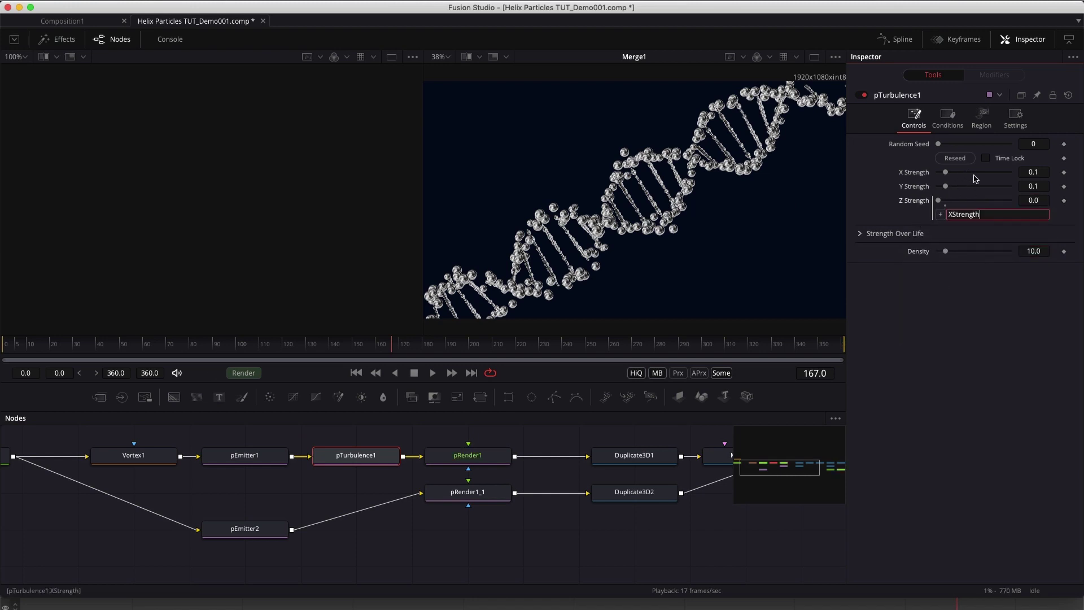
left_click(1050, 186)
type("=")
key("Tab")
left_click_drag(939, 200, 985, 174)
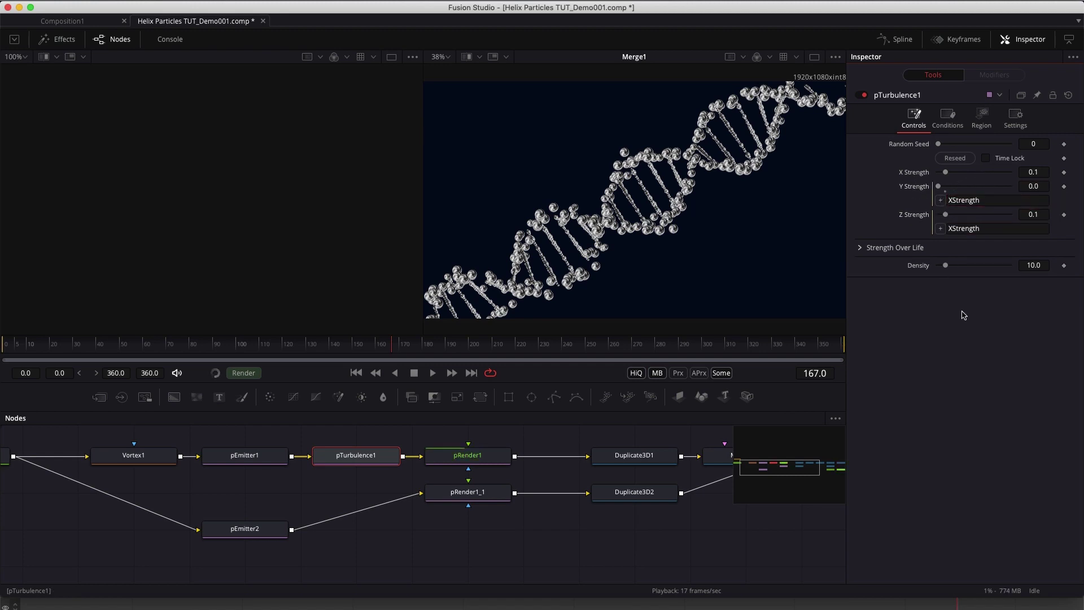
Set pTurbulence1's X Strength to 0.0 and keyframe it at frame 240
left_click(1042, 172)
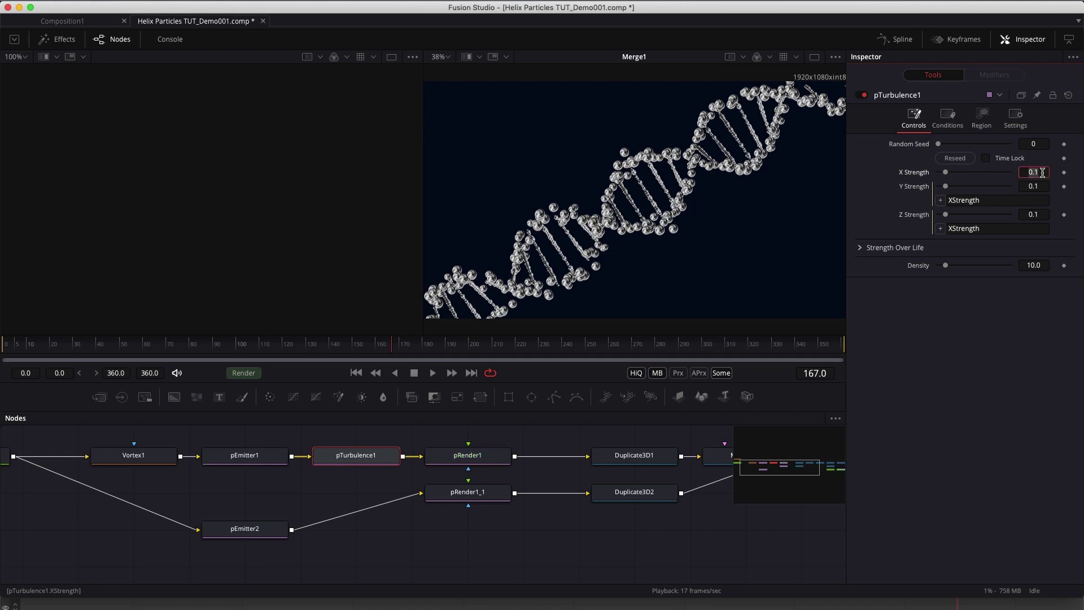
key("Tab")
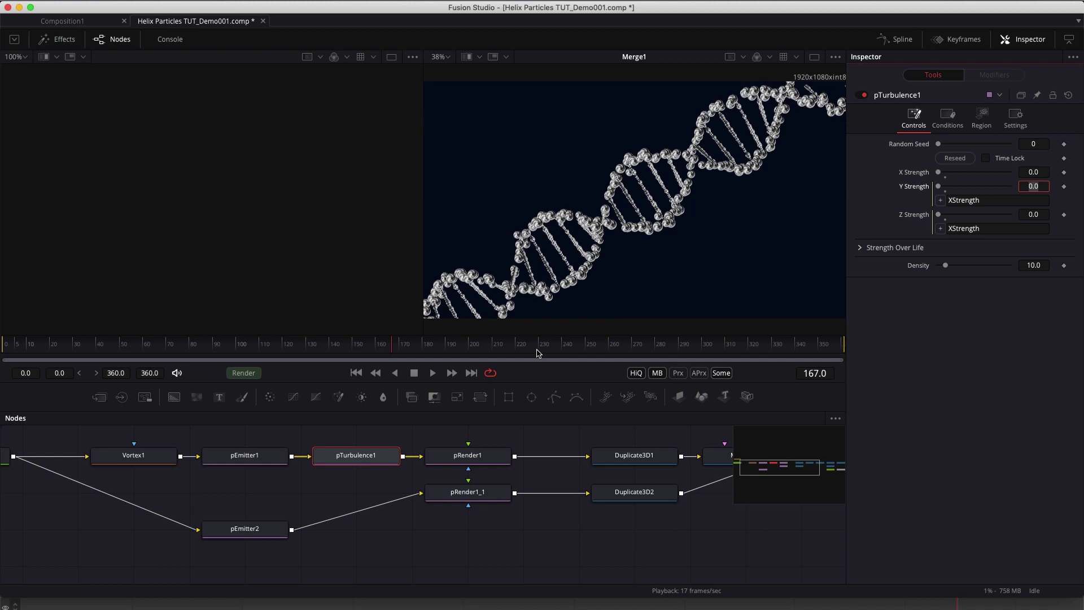
left_click(563, 349)
key("Return")
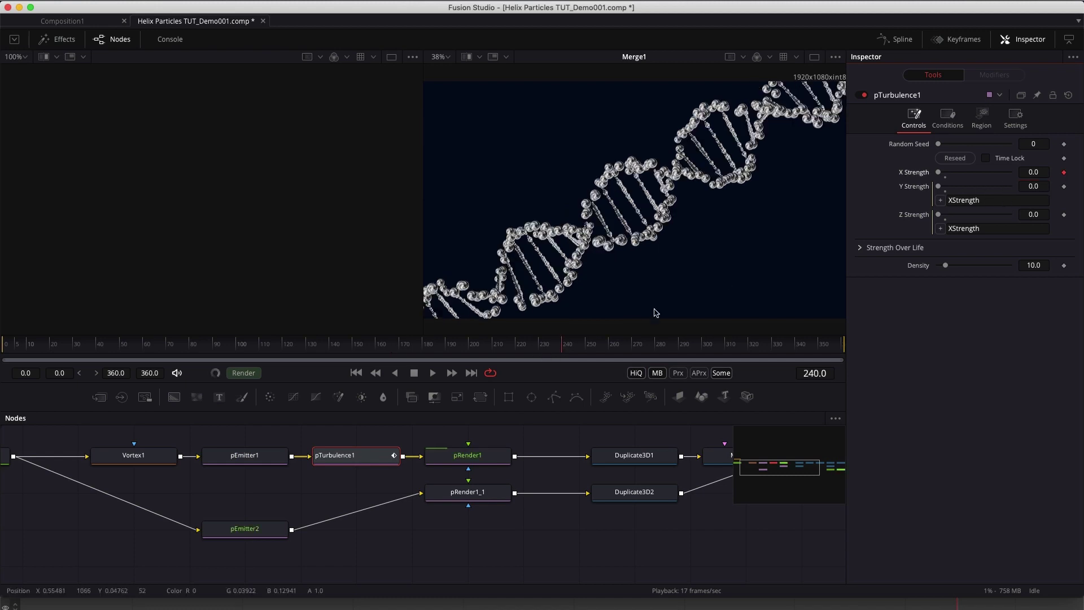
Set pTurbulence1's X Strength to 5.0 at frame 250 and play the scattering from a frame before the first keyframe
left_click(589, 353)
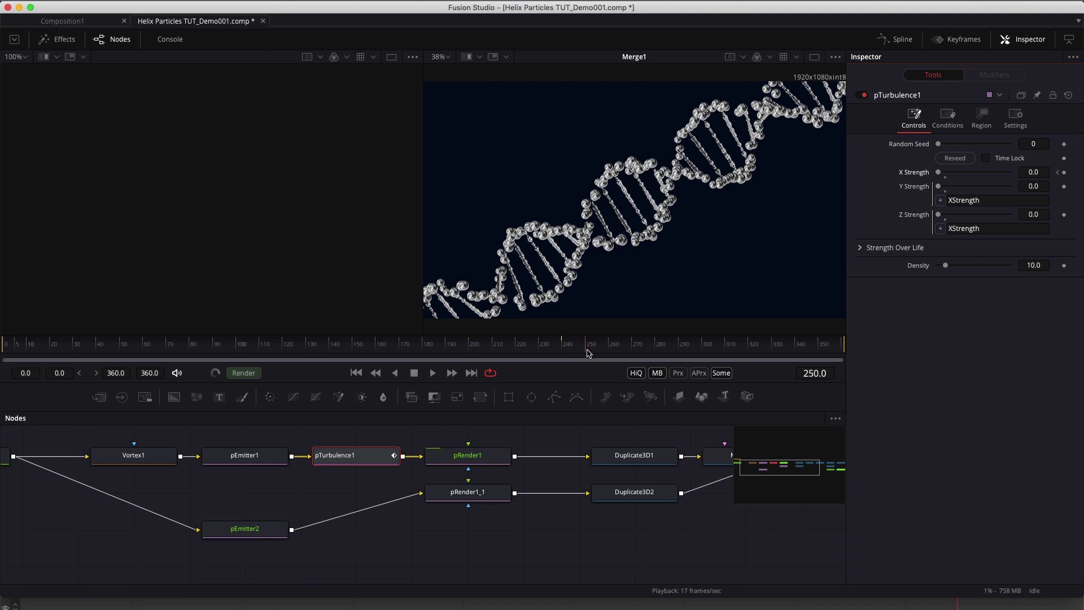
left_click(1045, 172)
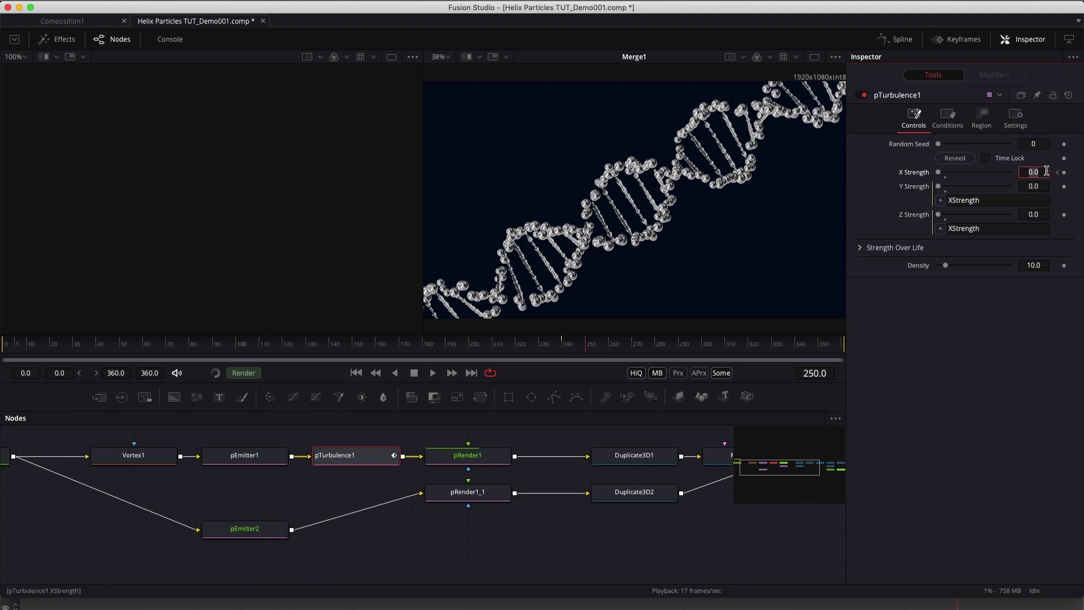
type("5")
key("Tab")
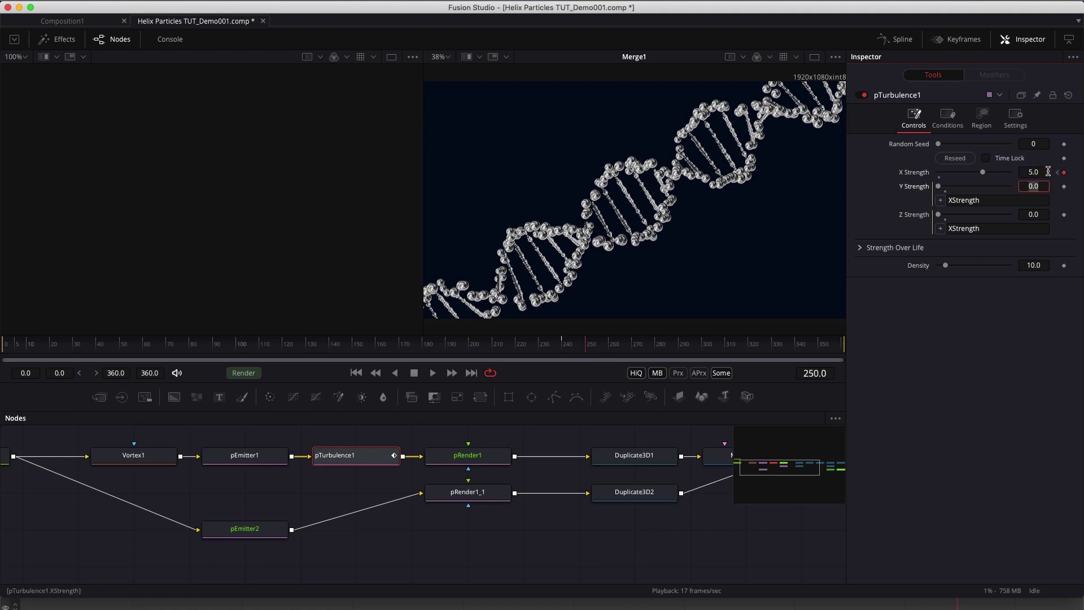
left_click(505, 349)
left_click(433, 372)
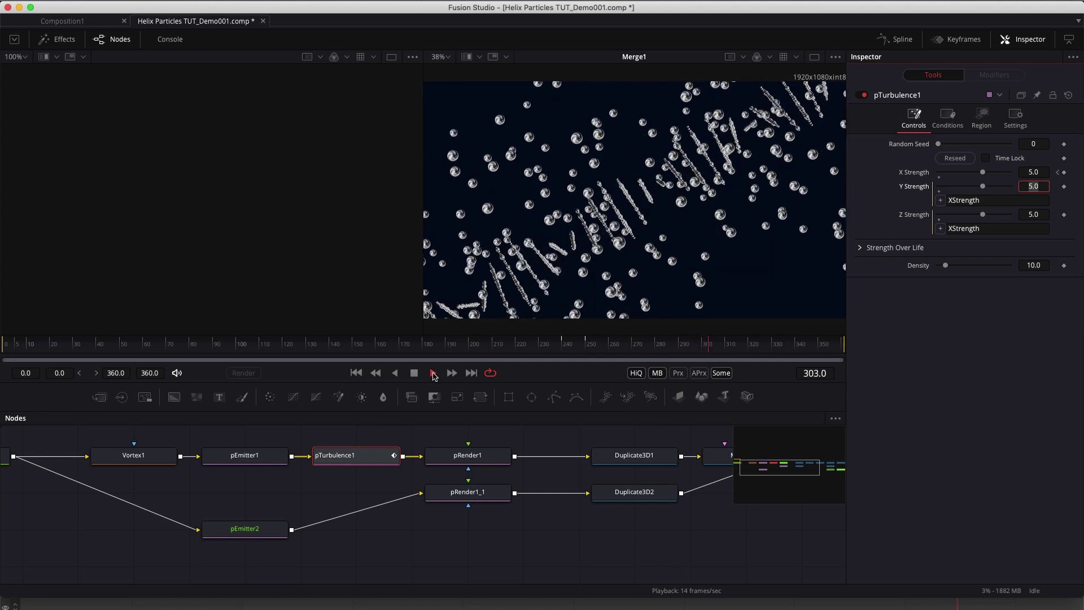
key("space")
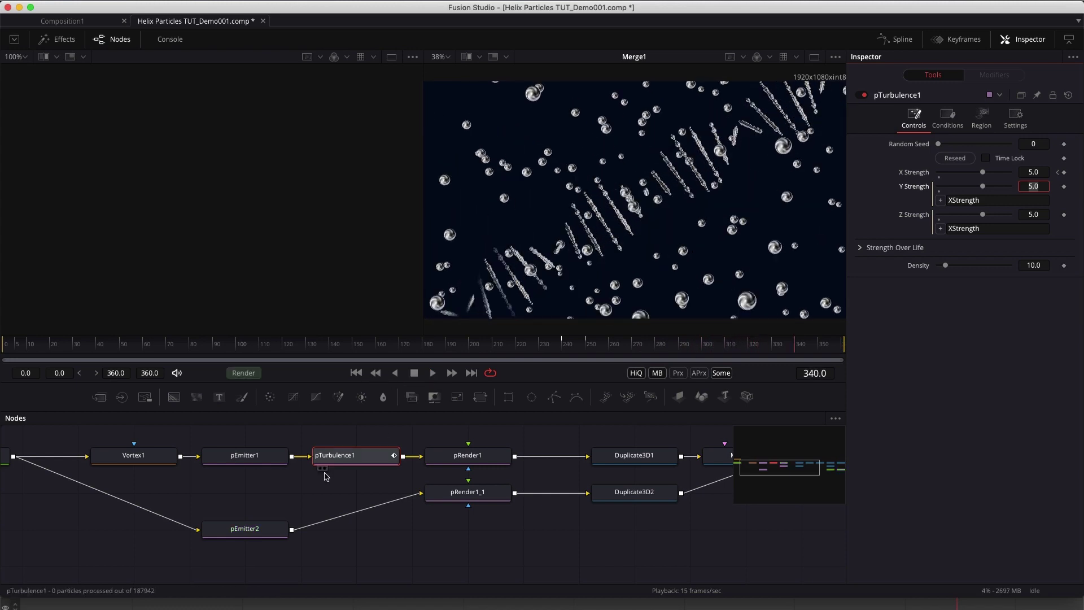
Insert a copy of pTurbulence1 between pEmitter2 and pRender1_1
left_click(353, 459)
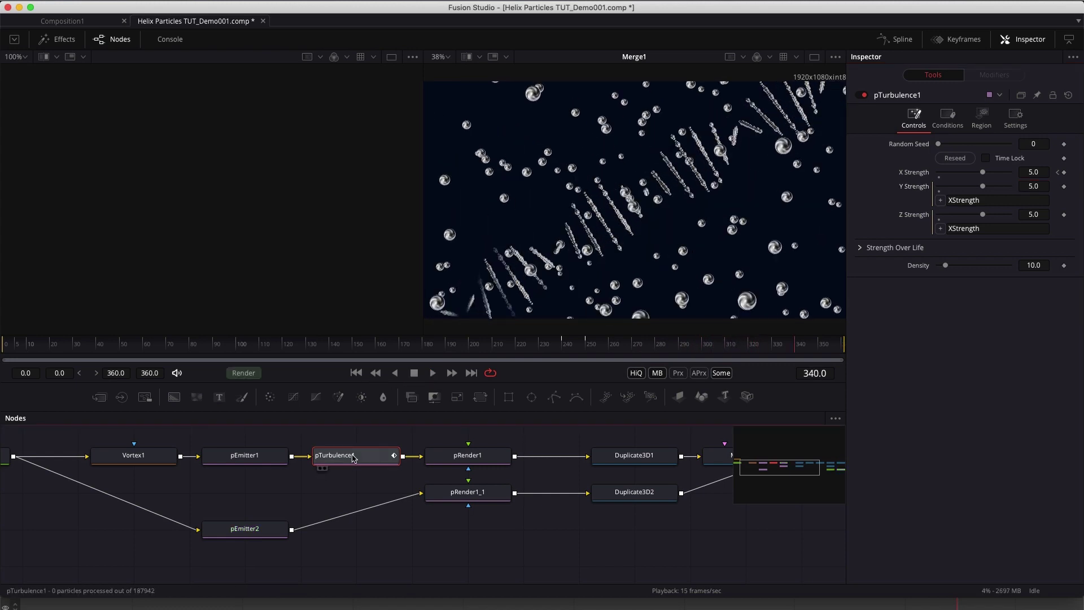
left_click(244, 528)
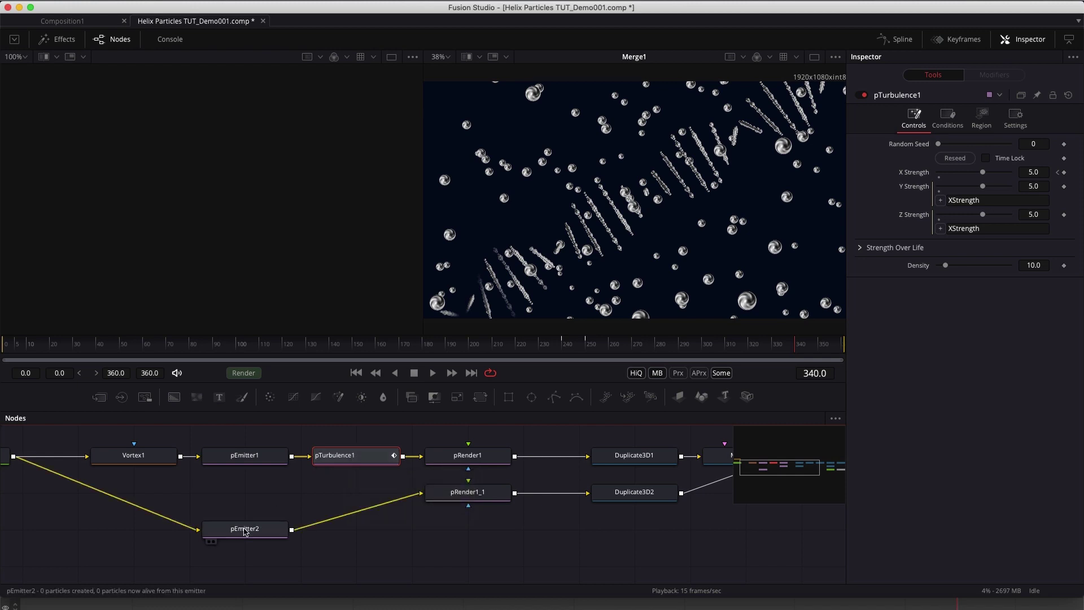
key("super+v")
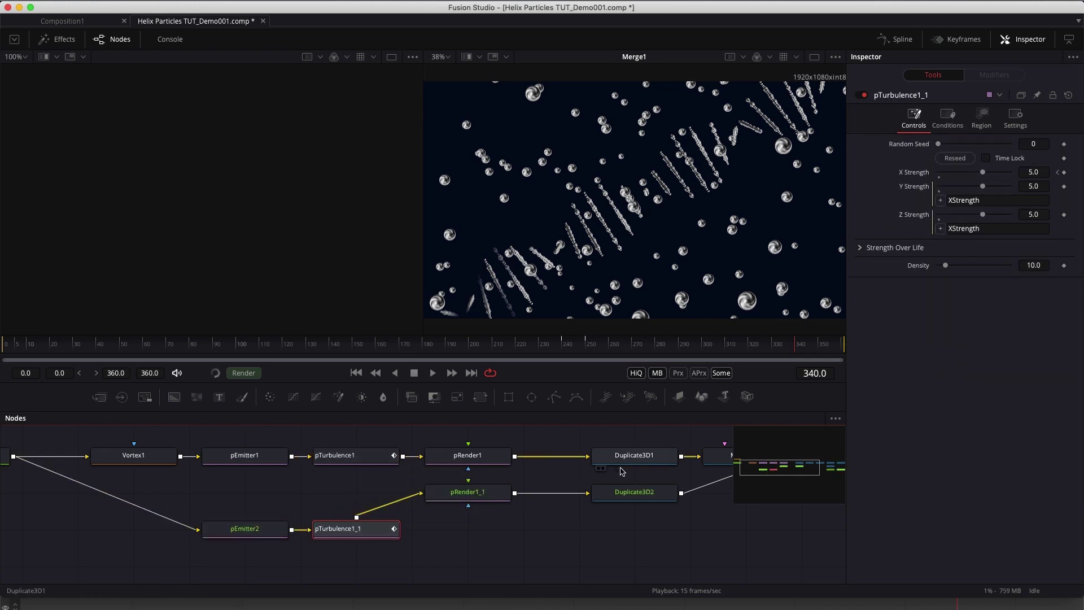
Disconnect Duplicate3D1 from Merge3D1 and play Merge3D1 in the viewer to examine how Duplicate3D2's particles disperse
scroll(603, 470, "right", 5)
scroll(603, 470, "right", 5)
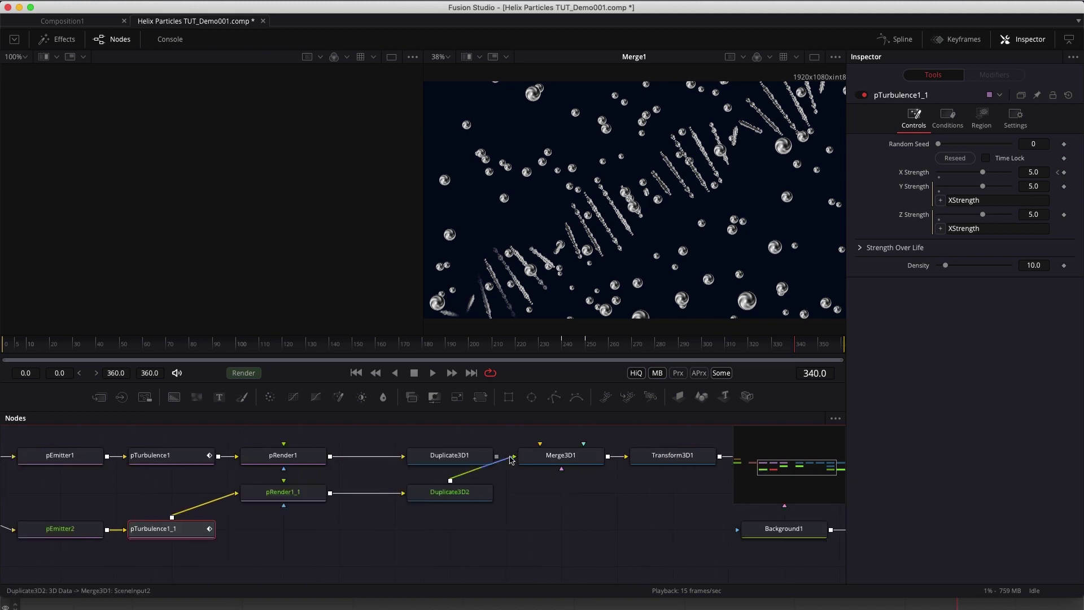
left_click(575, 462)
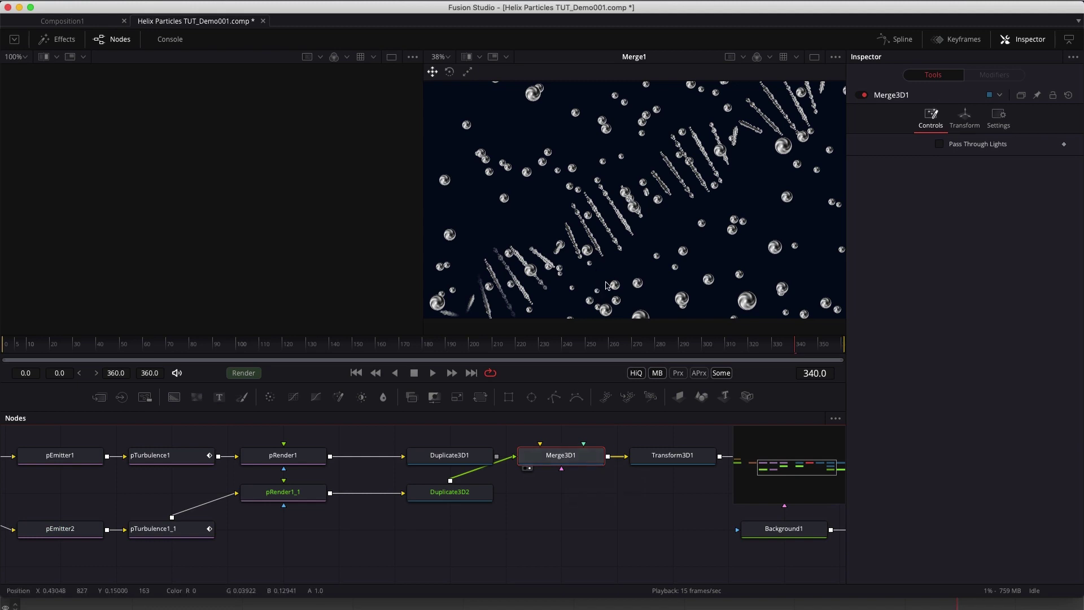
key("2")
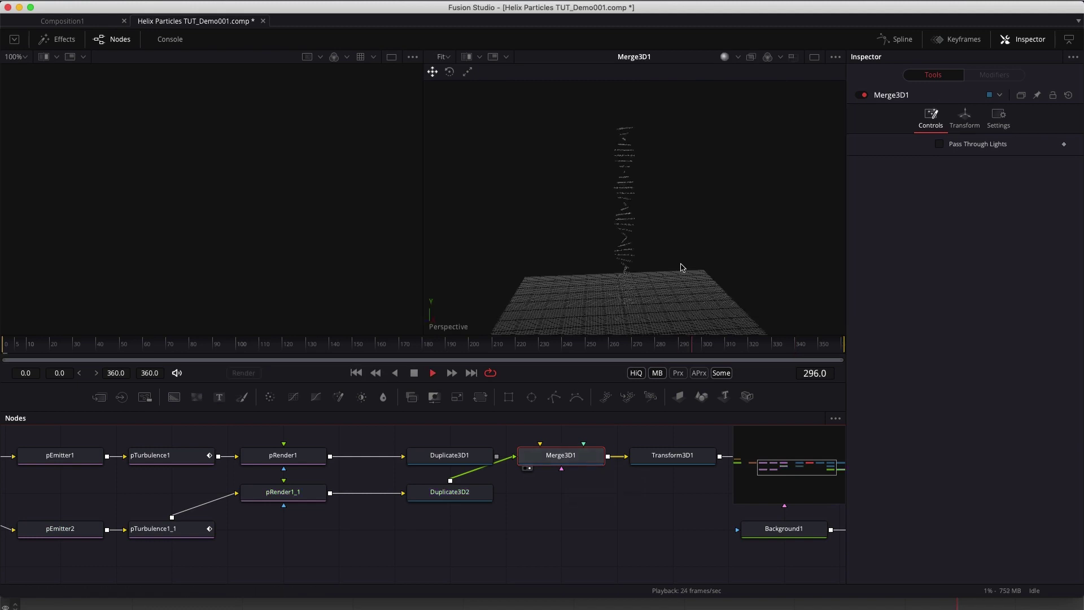
left_click(413, 373)
left_click_drag(791, 350, 765, 357)
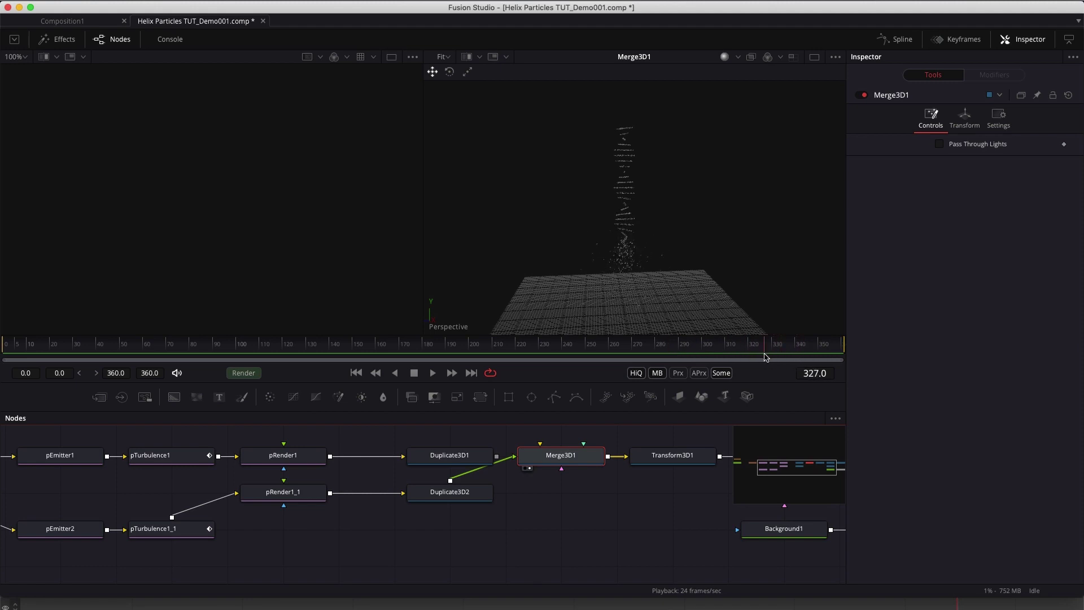
Keyframe Duplicate3D2's Time Offset at -5.0 just before frame 221
left_click(440, 497)
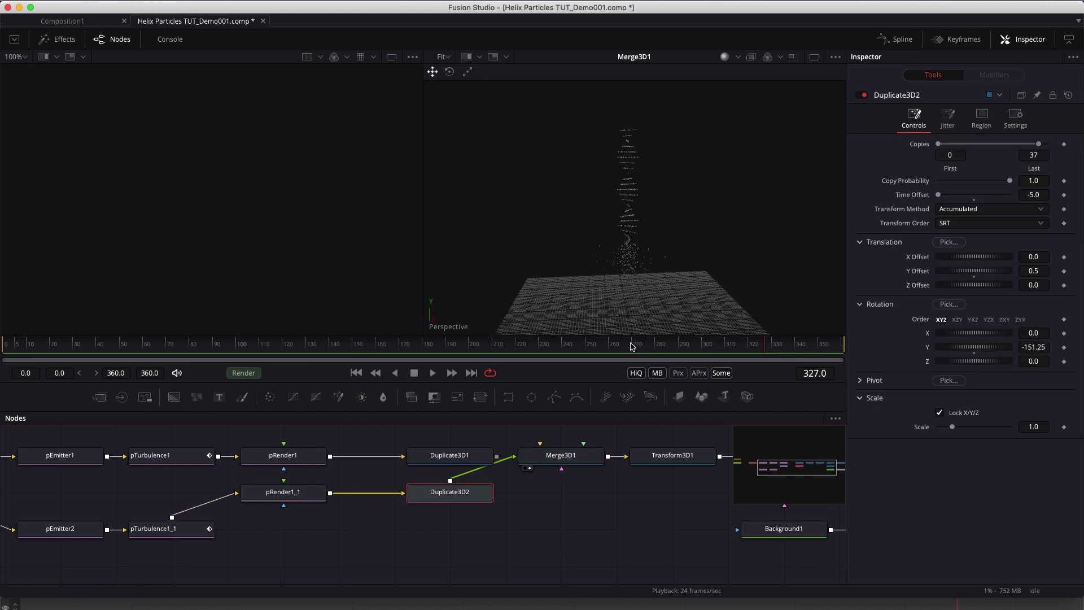
left_click_drag(575, 349, 519, 355)
left_click(1064, 195)
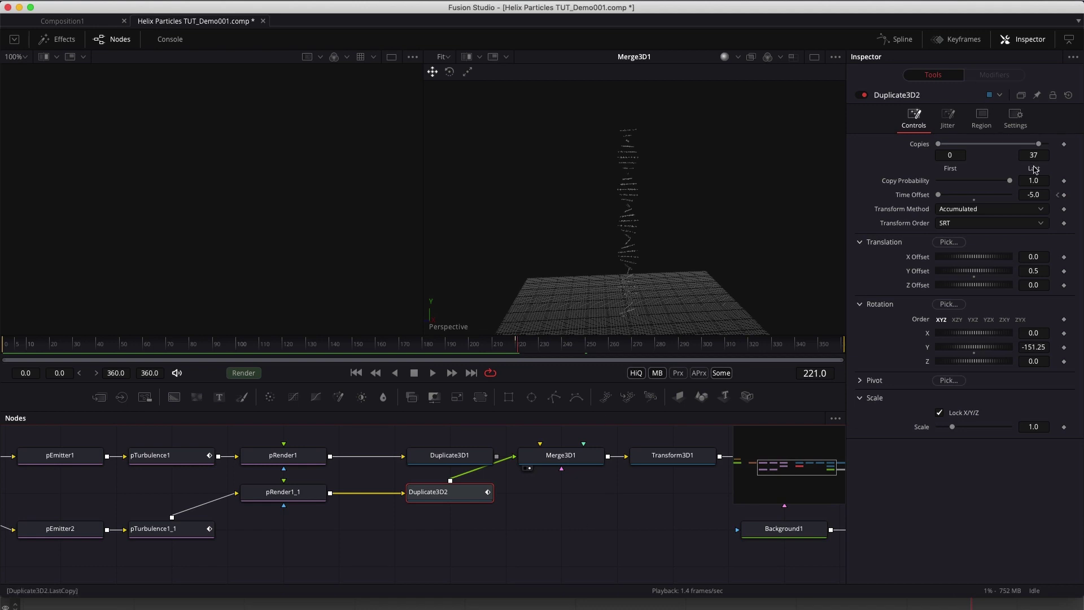
Set Duplicate3D2's Time Offset to 0.0 at frame 221 and play back the dispersal
left_click(1042, 195)
type("0")
key("Tab")
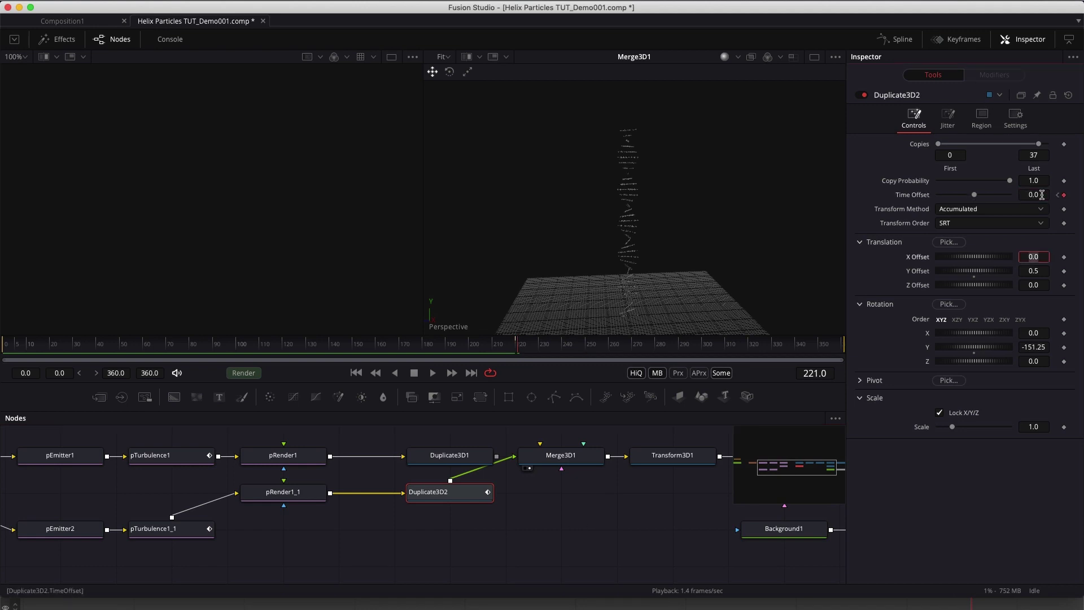
left_click(432, 373)
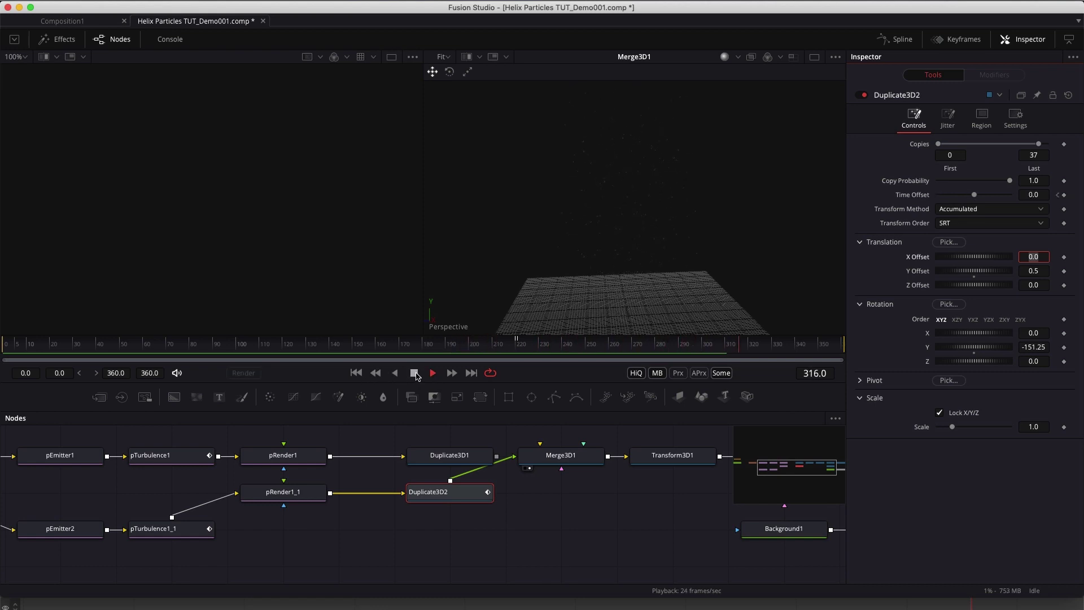
left_click(415, 373)
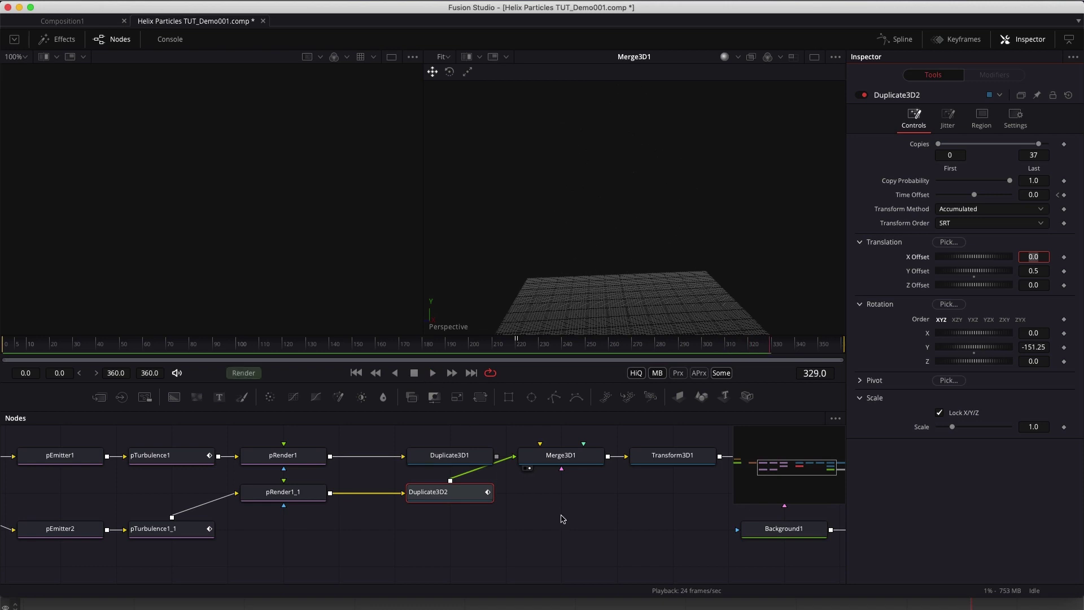
Reconnect Duplicate3D1's output to Merge3D1
left_click(464, 452)
left_click_drag(491, 449, 556, 457)
left_click(434, 452)
Show Merge1 in the viewer and play the full composite to review the scattering of all particles
scroll(612, 522, "right", 10)
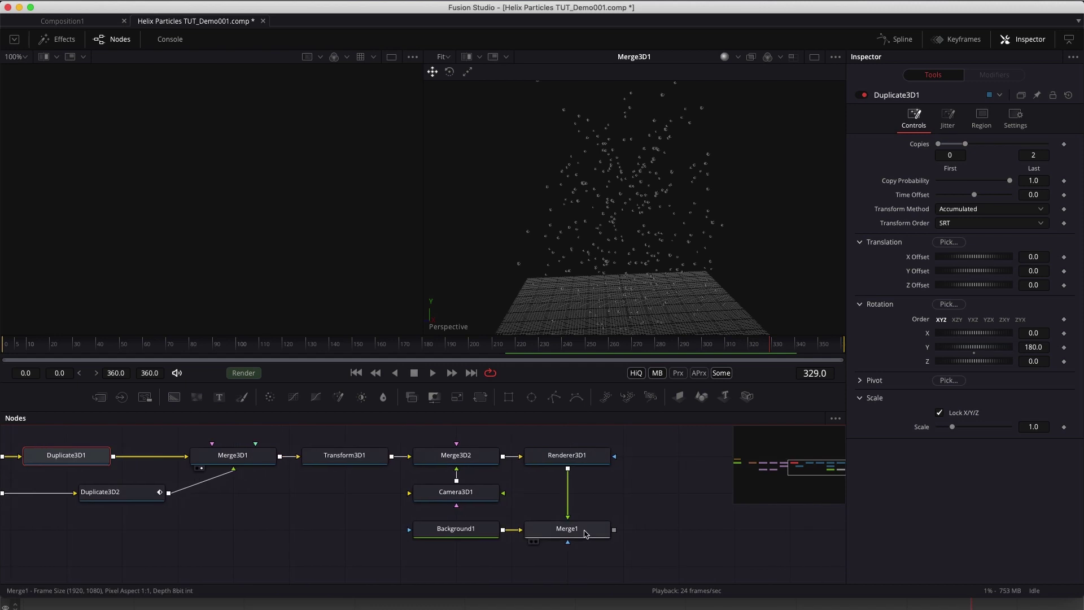
left_click_drag(584, 534, 669, 210)
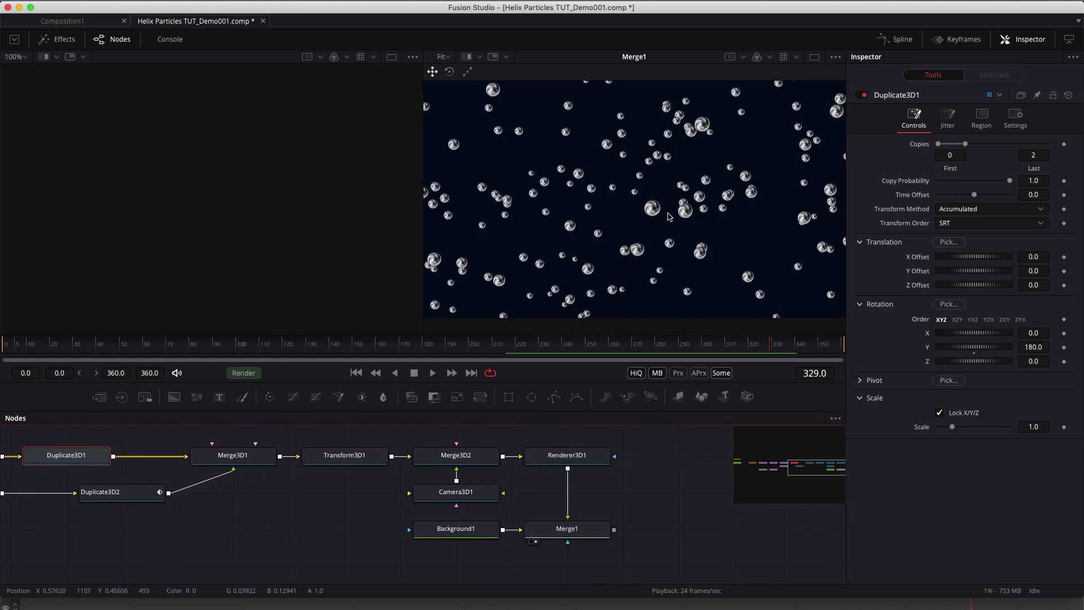
left_click(433, 372)
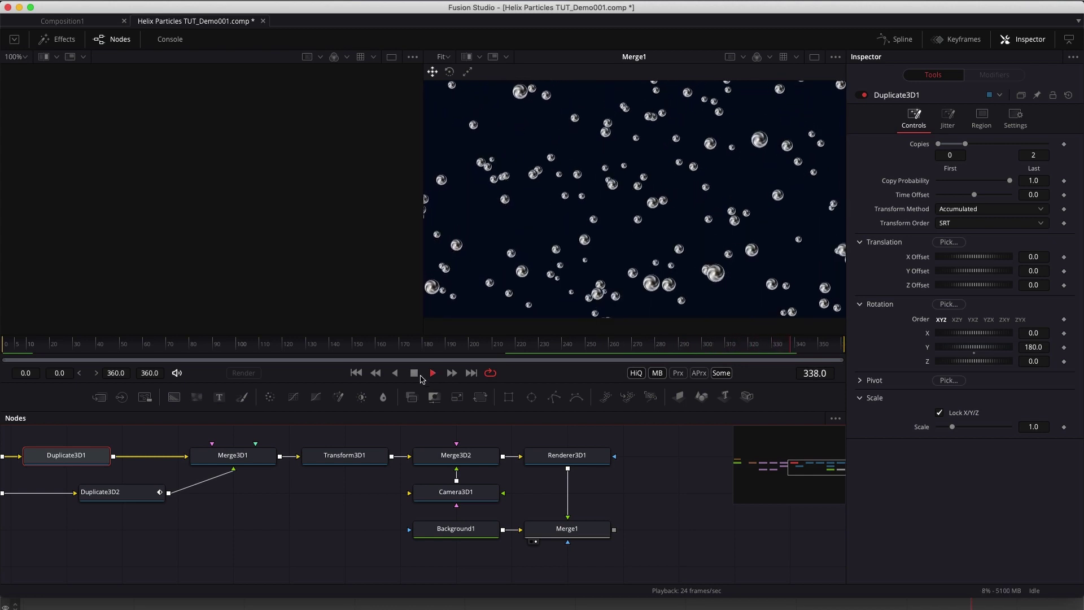
left_click(417, 373)
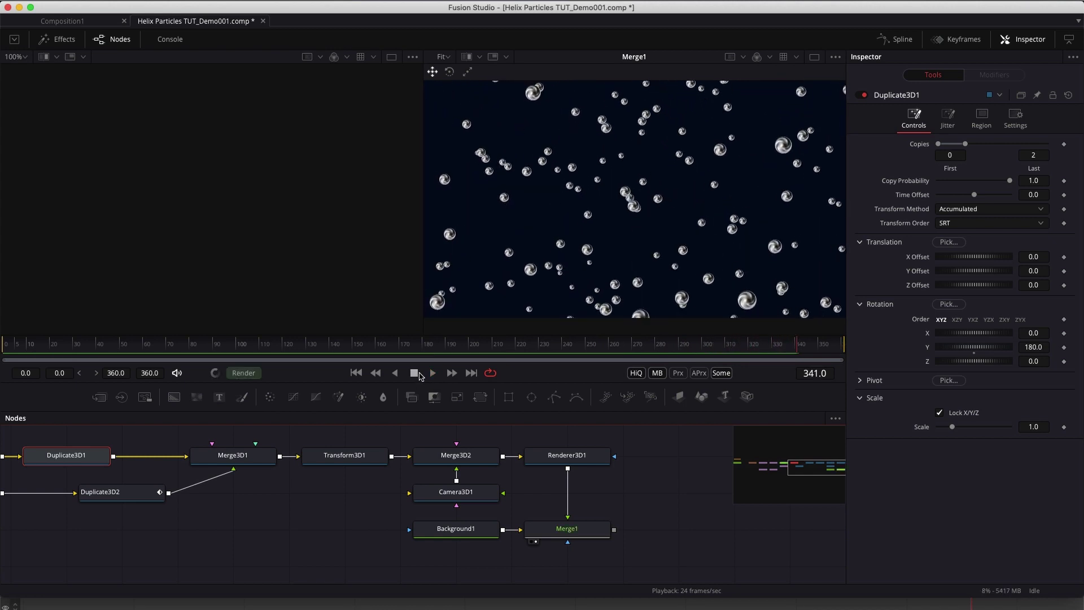